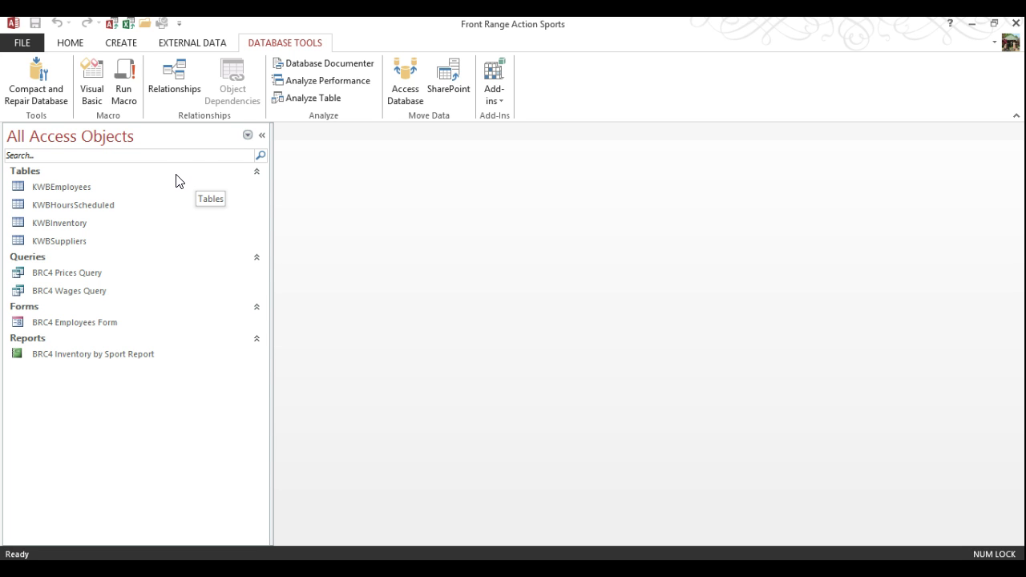
Create a new query in Design view based on the KWBInventory table
left_click(172, 174)
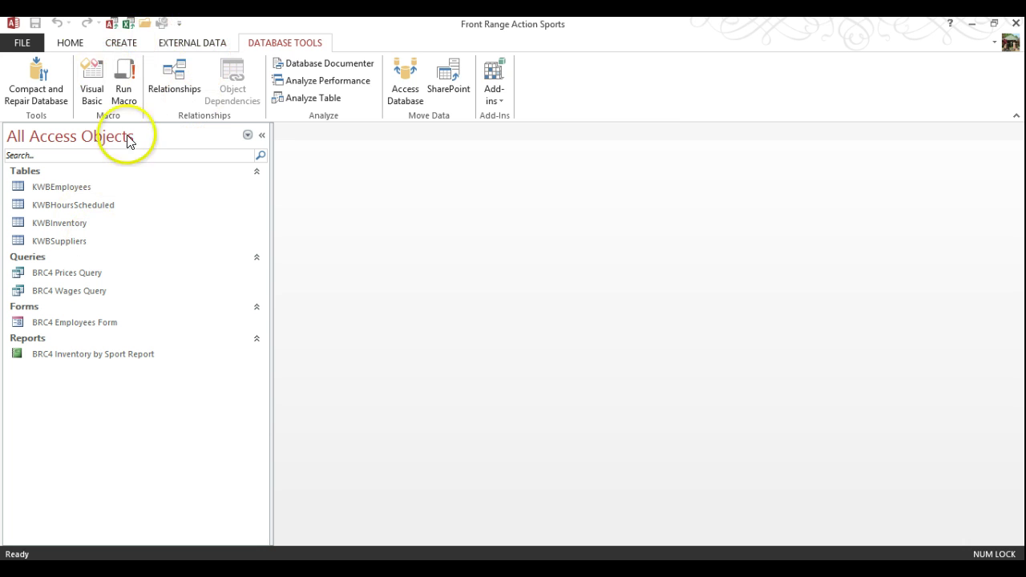
left_click(121, 44)
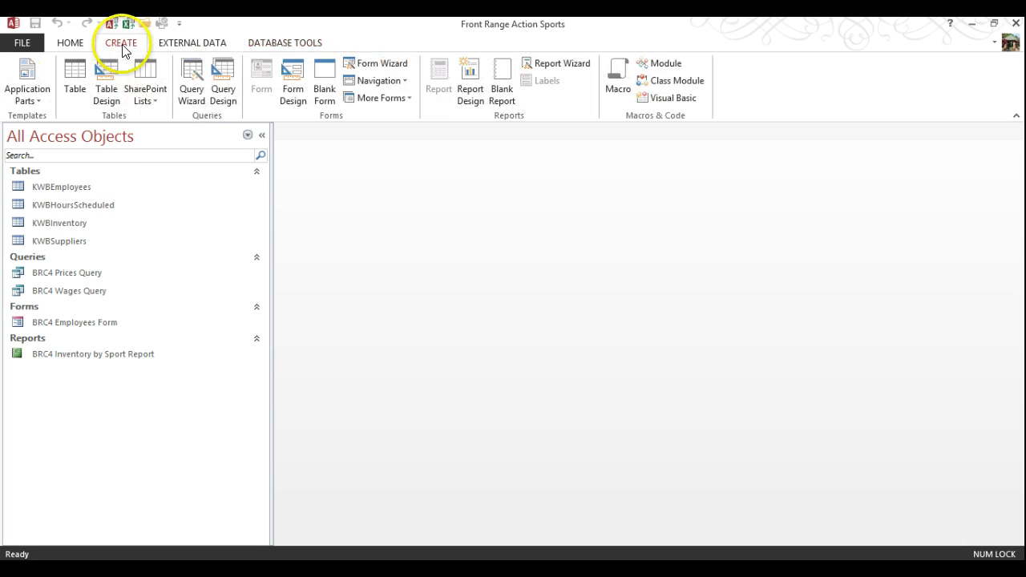
left_click(228, 87)
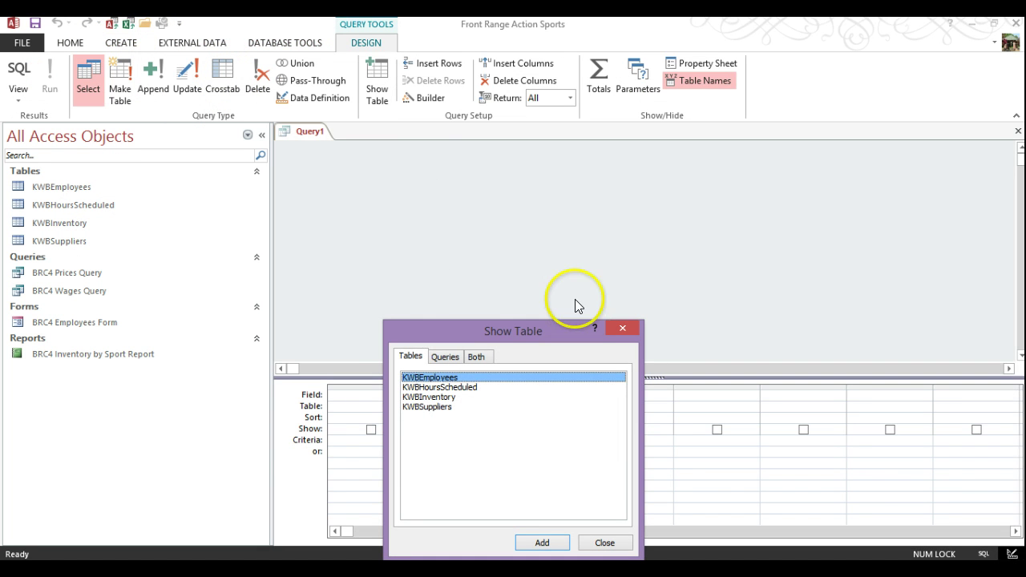
double_click(429, 397)
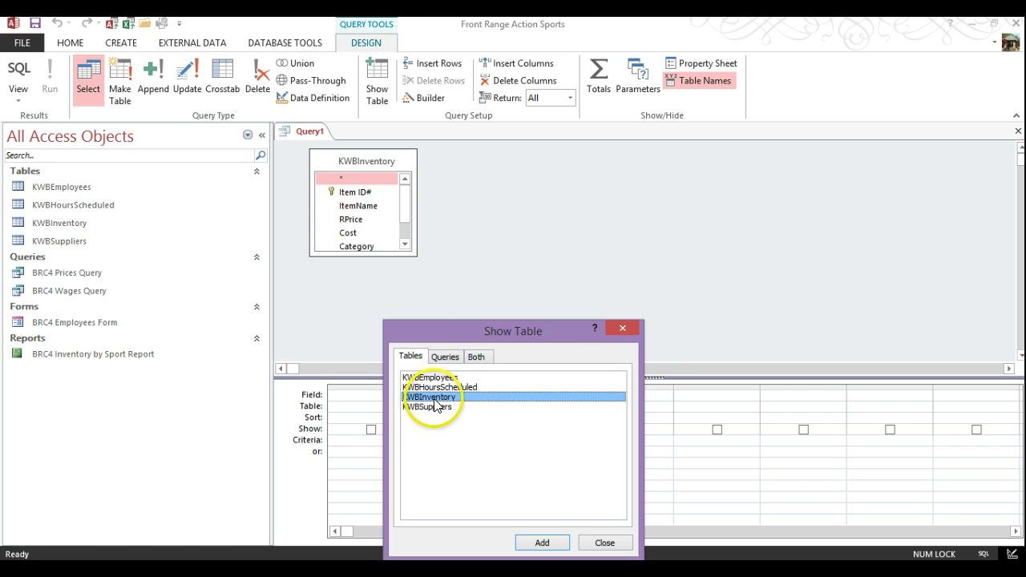
left_click(435, 401)
left_click(434, 402)
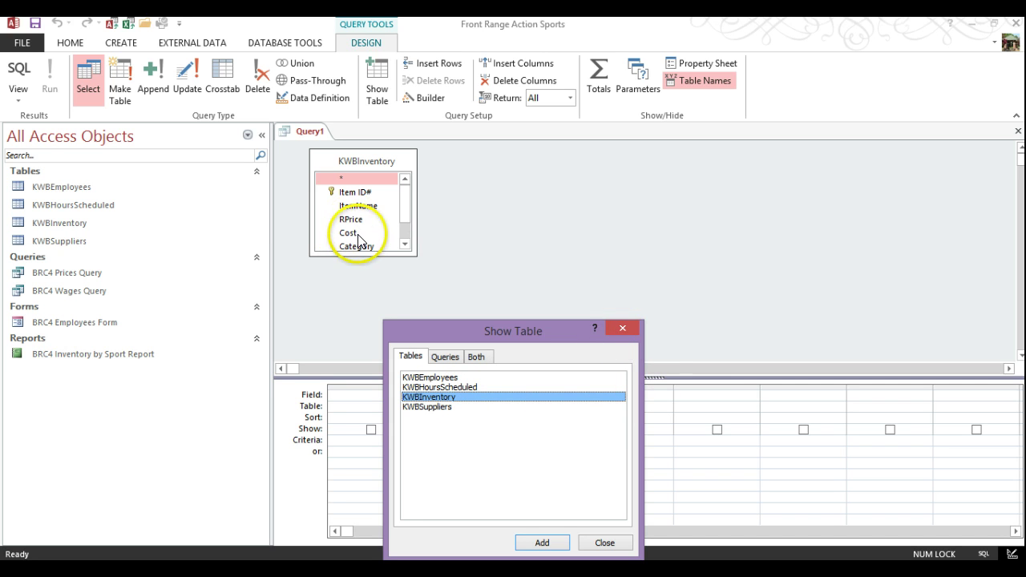
left_click(626, 331)
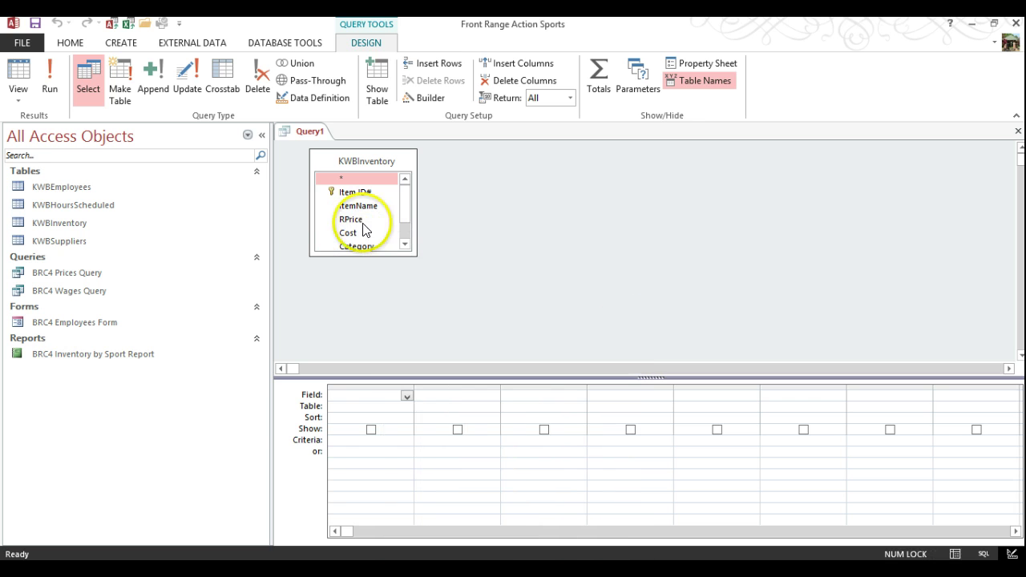
Add the Category and RPrice fields to the query, grouping by Category and averaging RPrice with totals
double_click(355, 248)
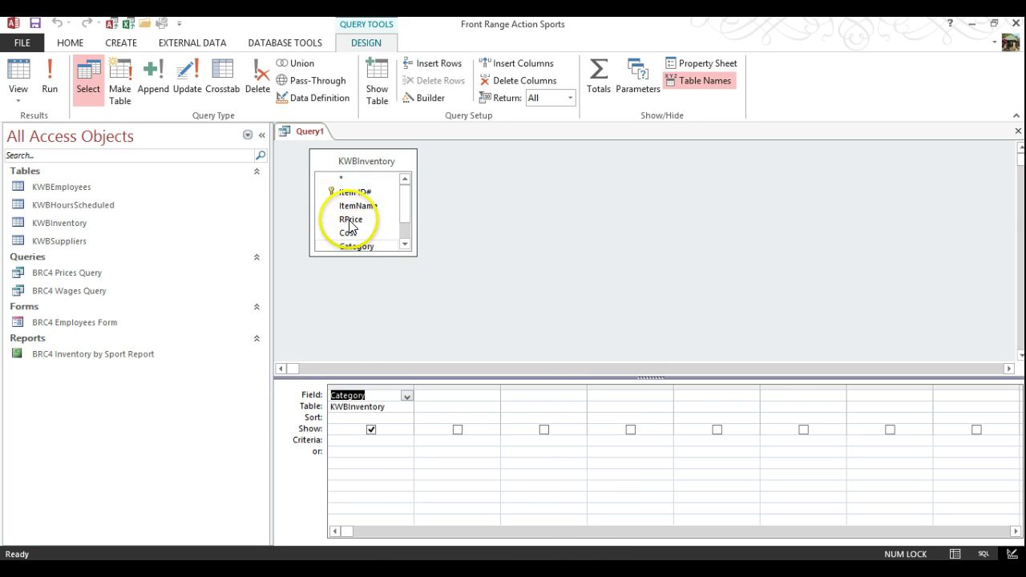
double_click(349, 222)
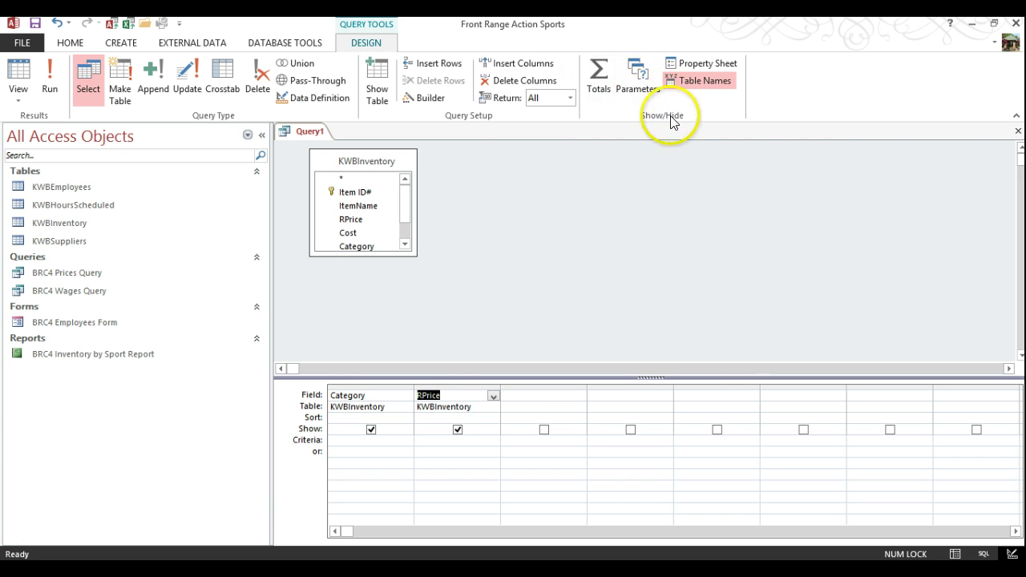
left_click(594, 89)
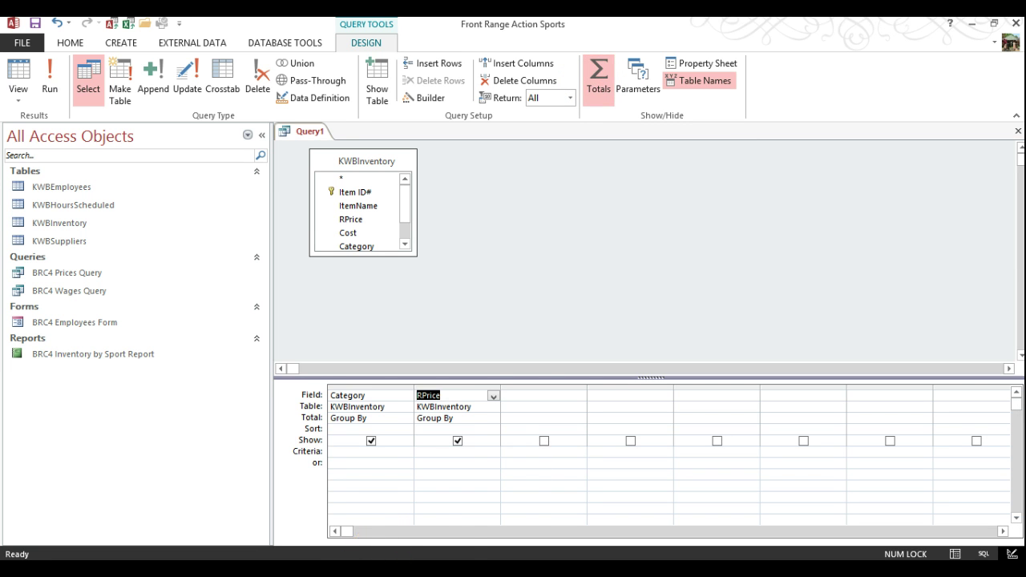
mouse_move(386, 571)
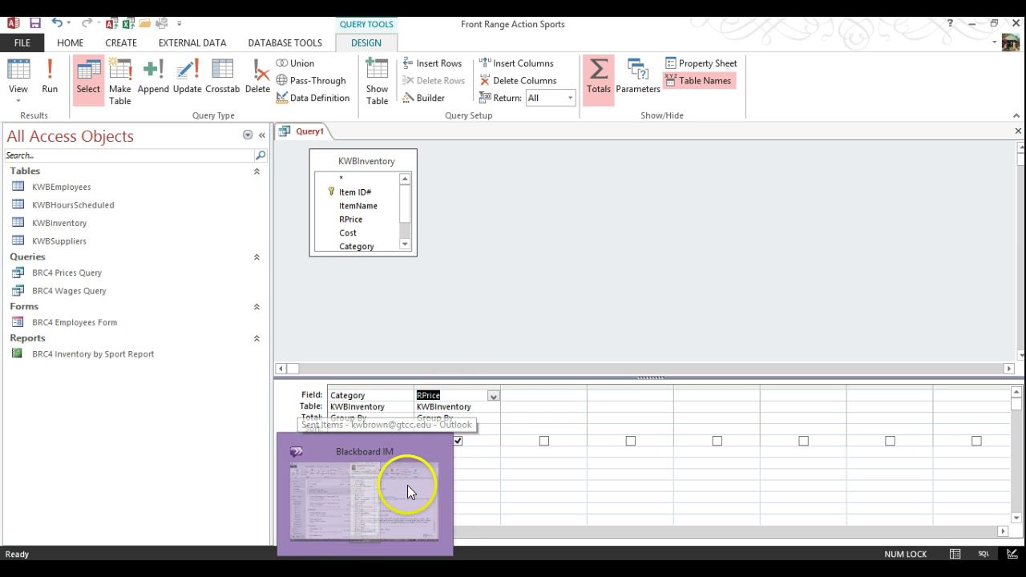
left_click(487, 419)
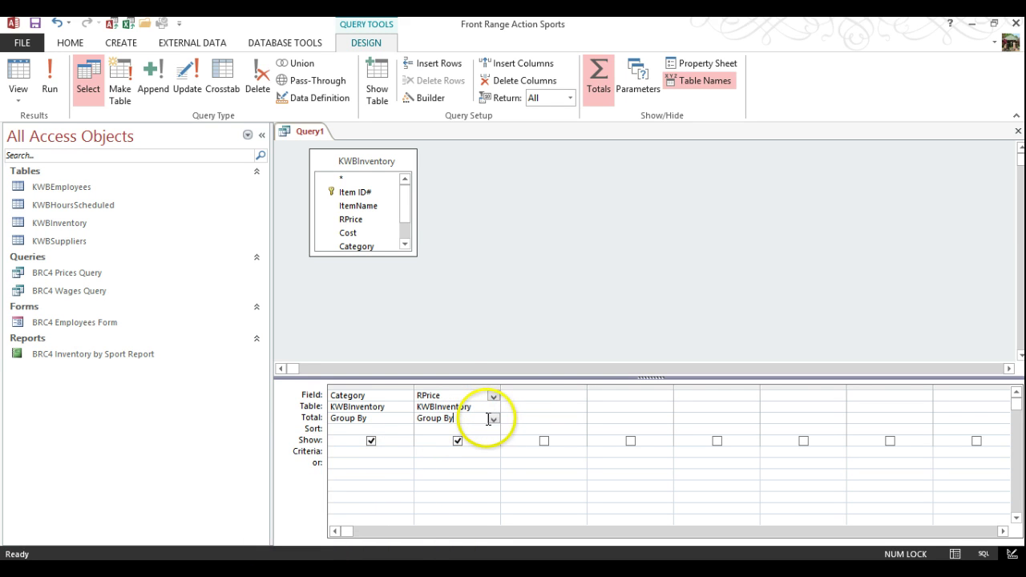
left_click(493, 419)
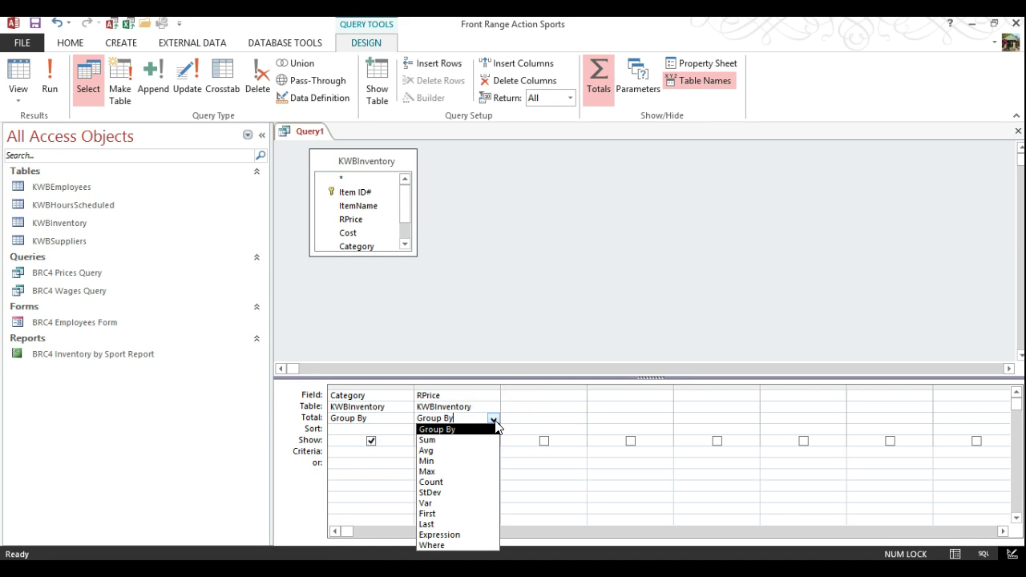
left_click(439, 451)
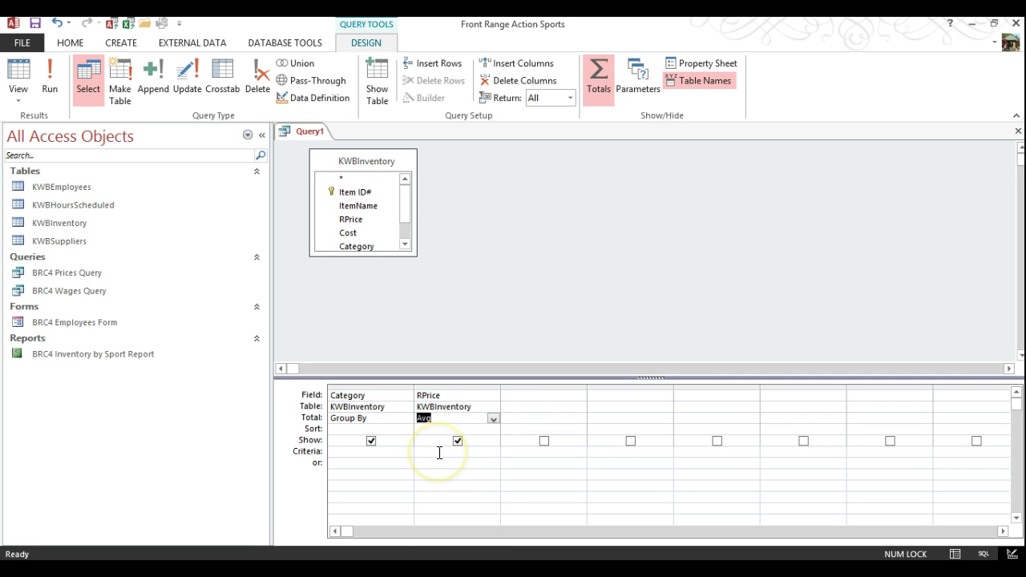
Replace the AvgOfRPrice alias in the query's SQL with [Average Price] and run the query
left_click(980, 553)
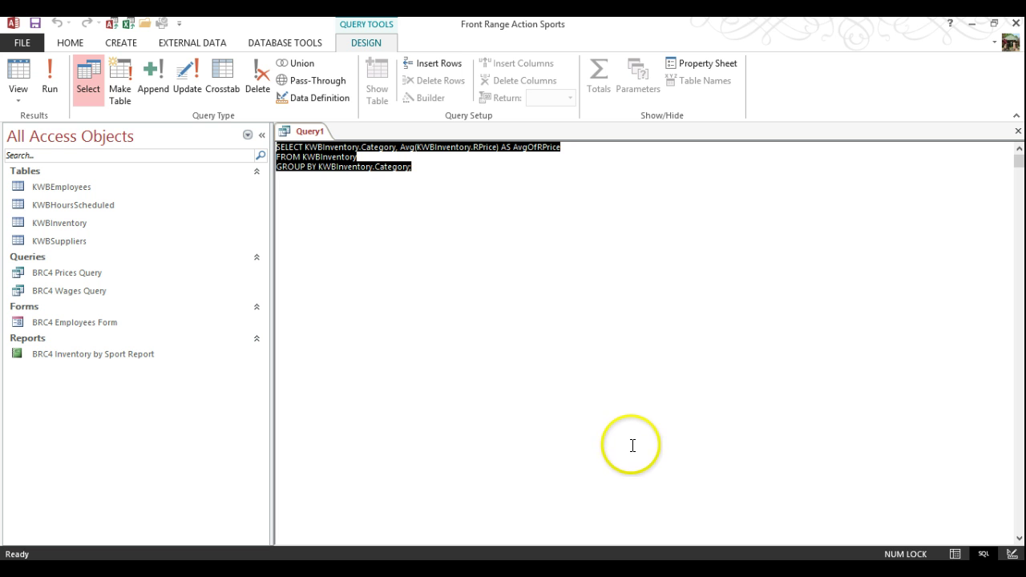
left_click(531, 155)
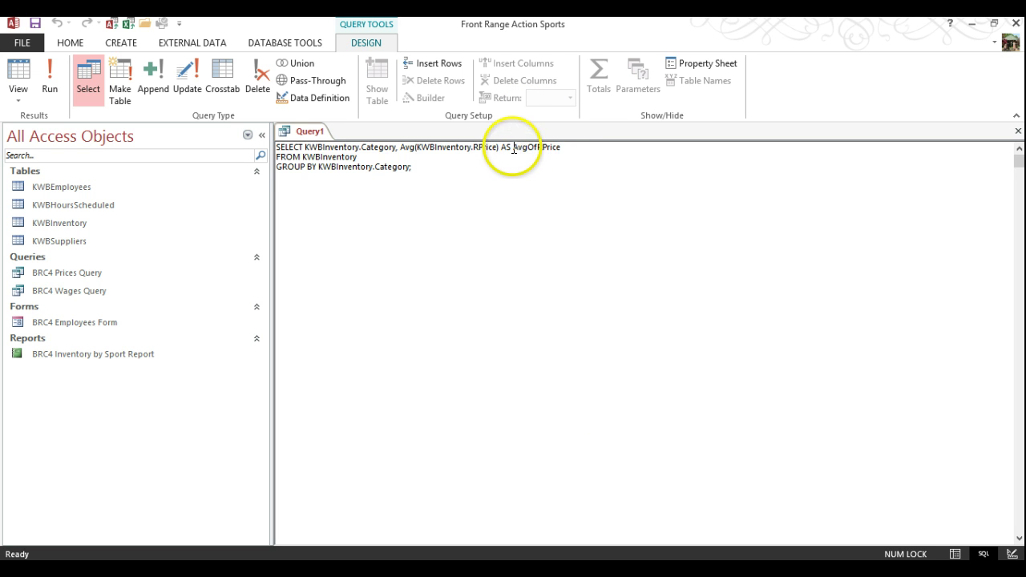
left_click_drag(512, 149, 562, 150)
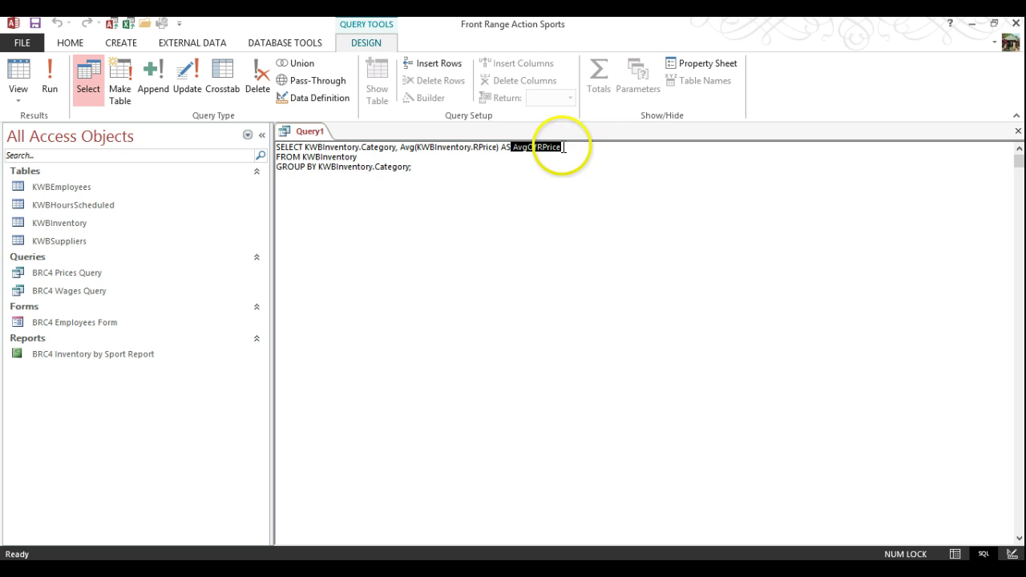
key("Delete")
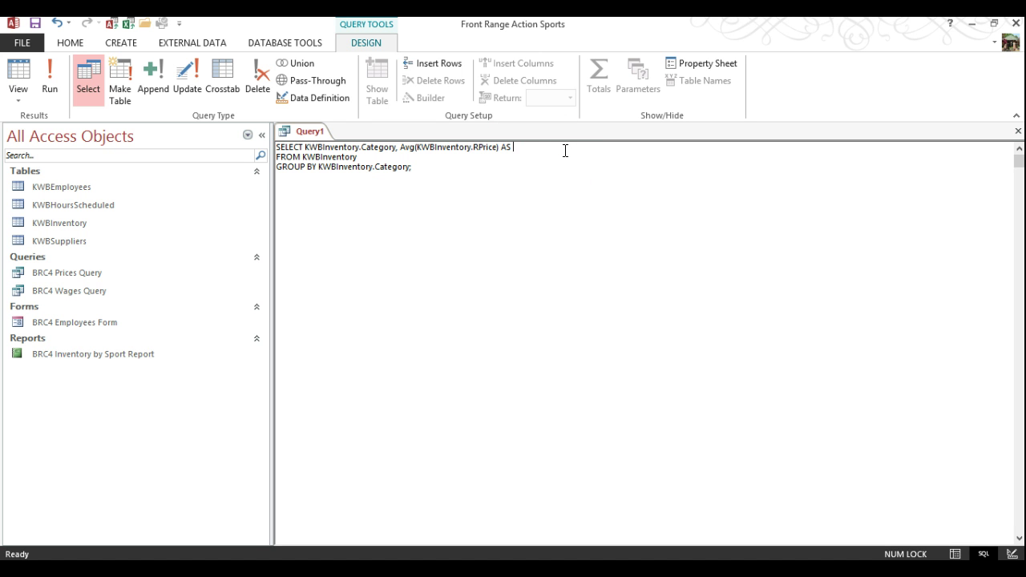
type("[Average Price]")
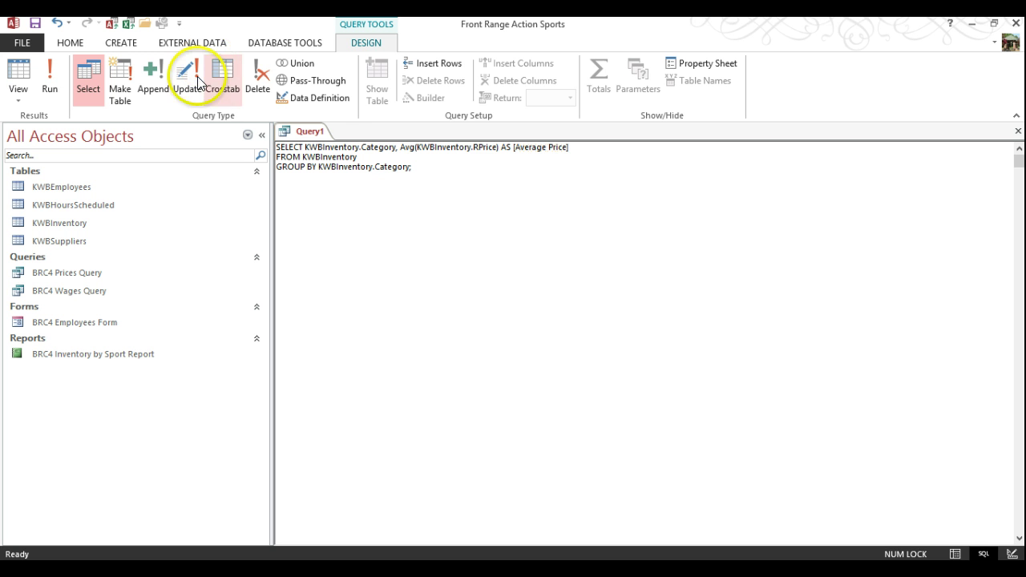
left_click(49, 81)
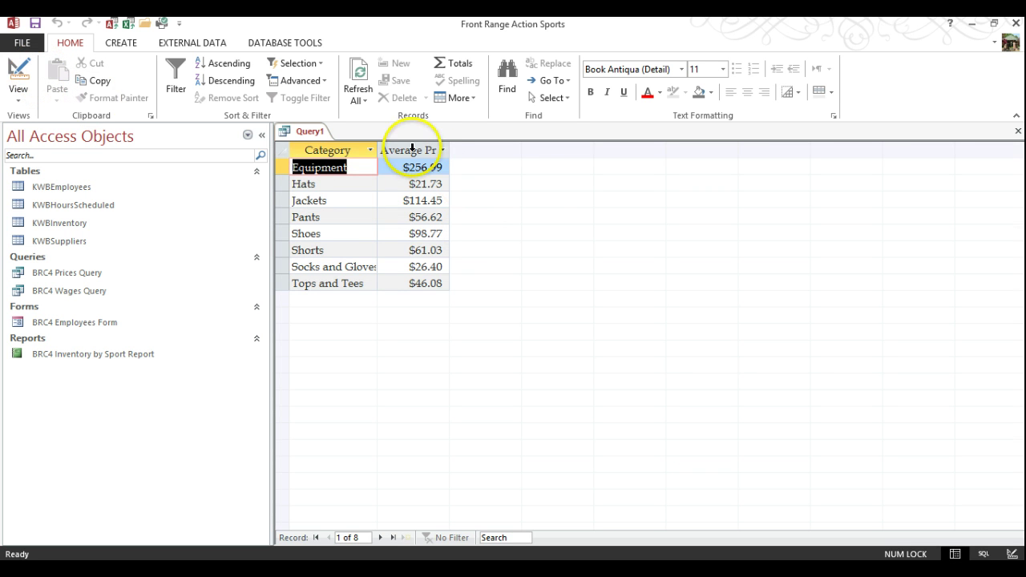
Set the Category and Average Price columns in the query results to best-fit width
left_click(286, 130)
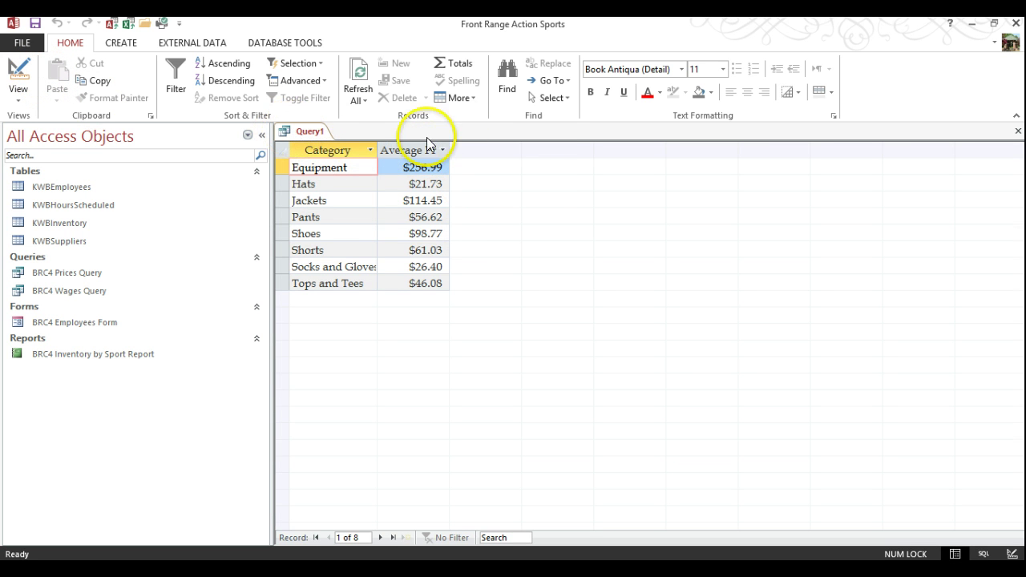
left_click(465, 98)
left_click(505, 262)
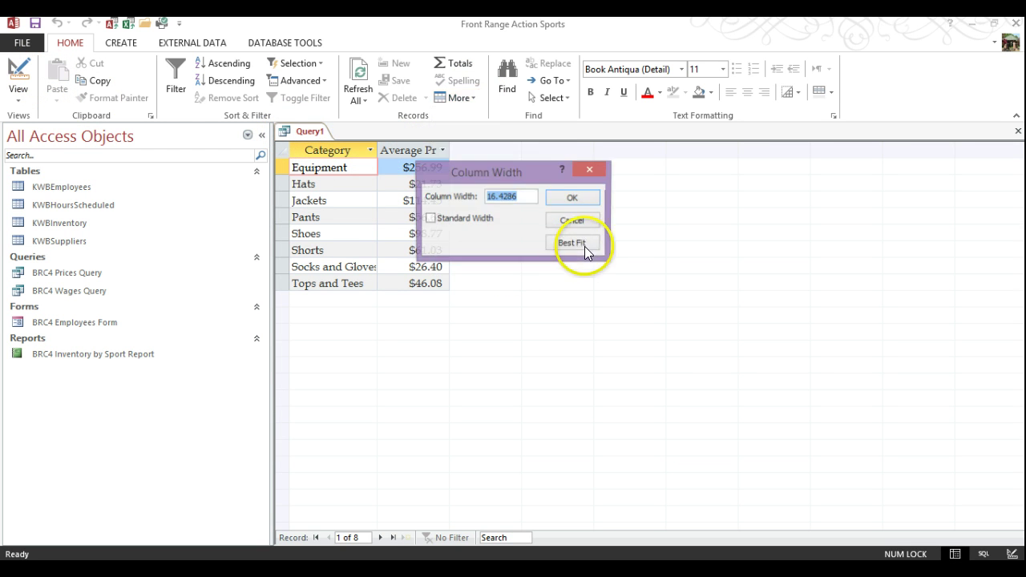
left_click(573, 243)
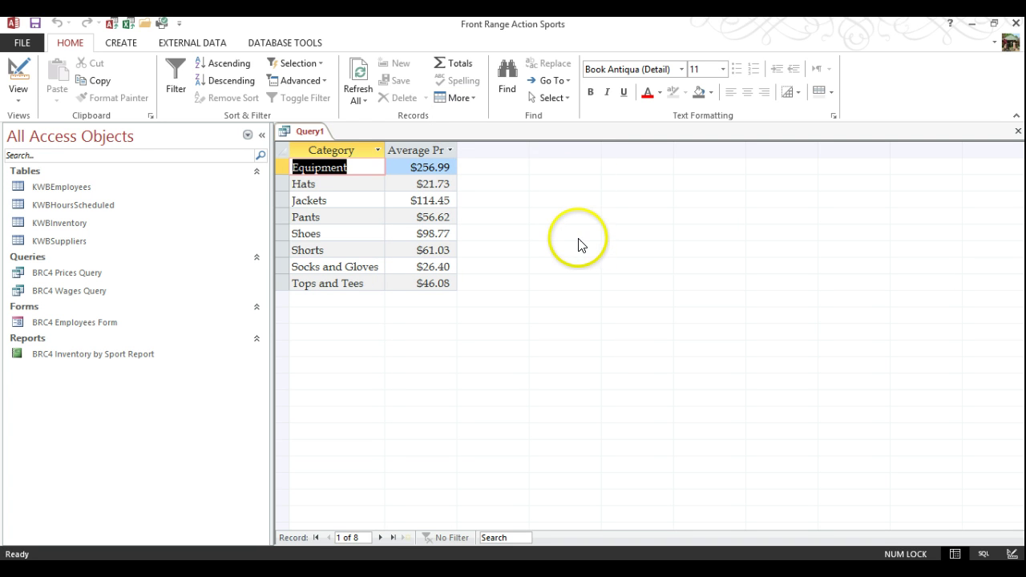
left_click(284, 152)
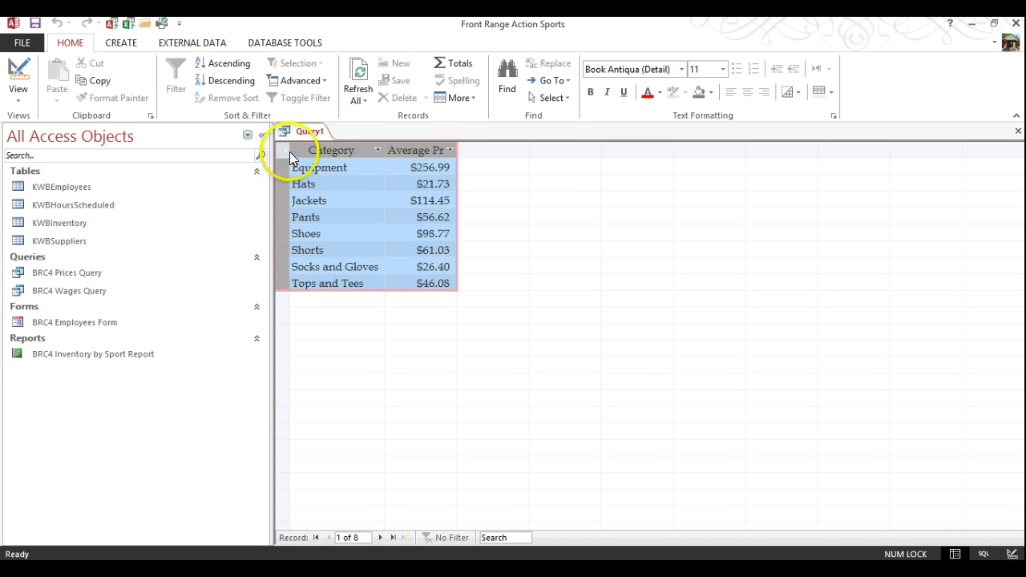
left_click(458, 98)
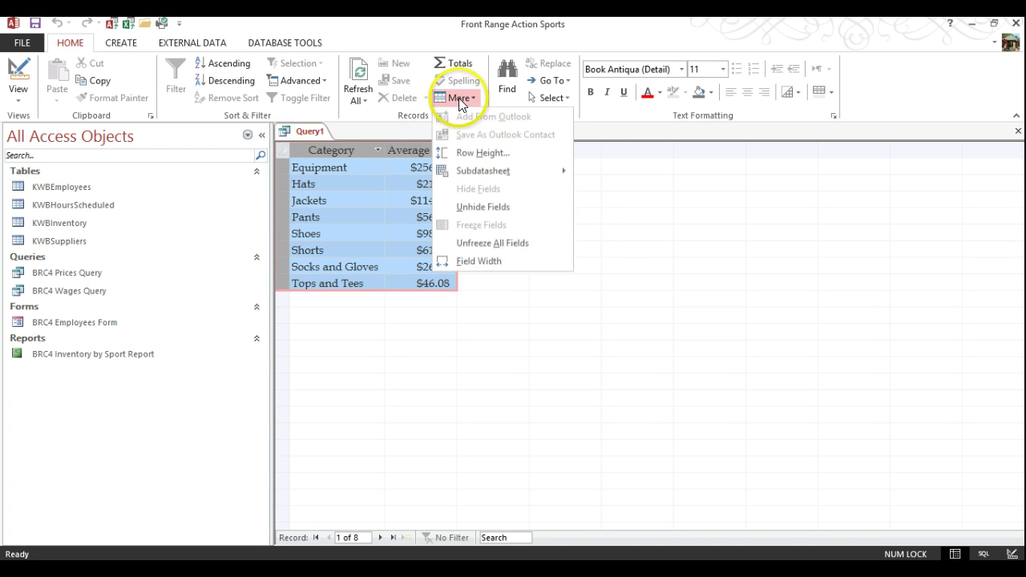
left_click(491, 261)
left_click(583, 246)
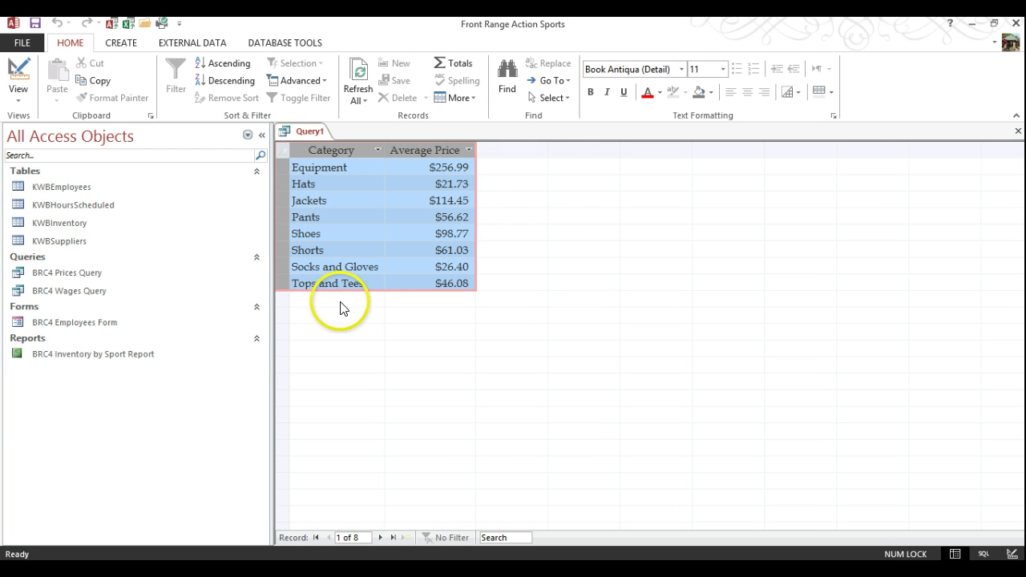
Save the query as KWBAvgRetail
left_click(35, 23)
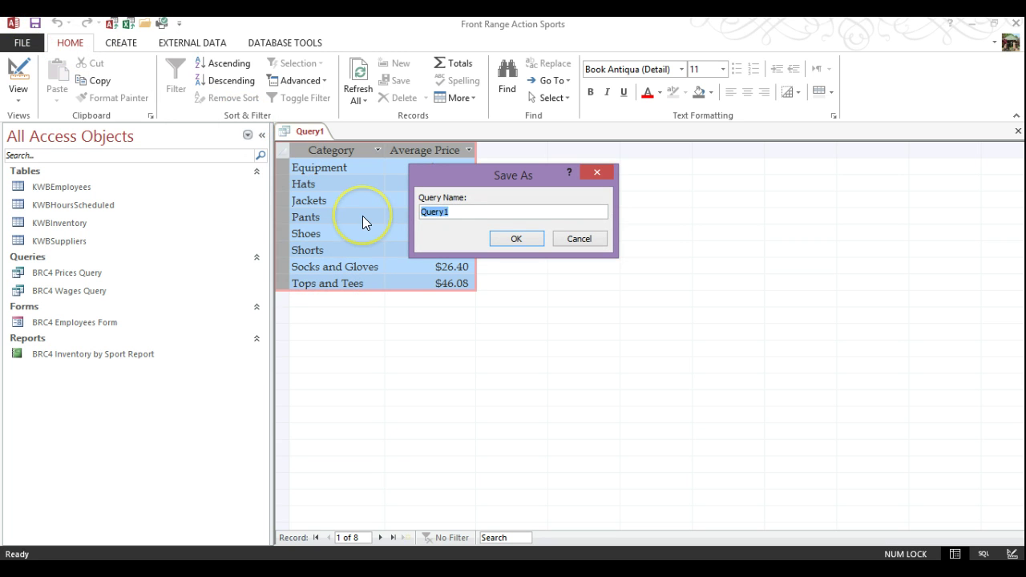
type("KWBAvgRetail")
key("Return")
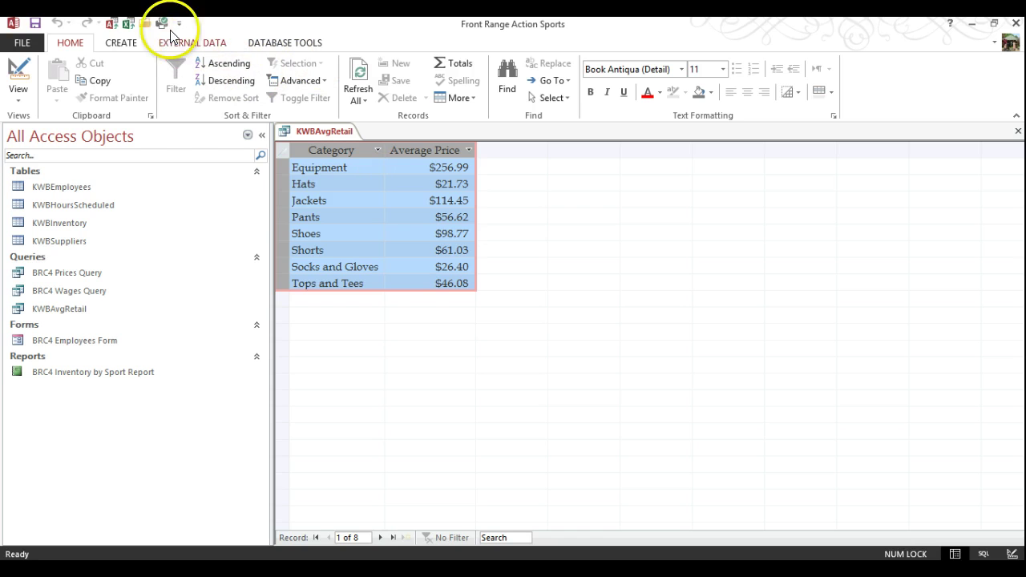
Create another query without adding any tables and show it in SQL view
left_click(121, 43)
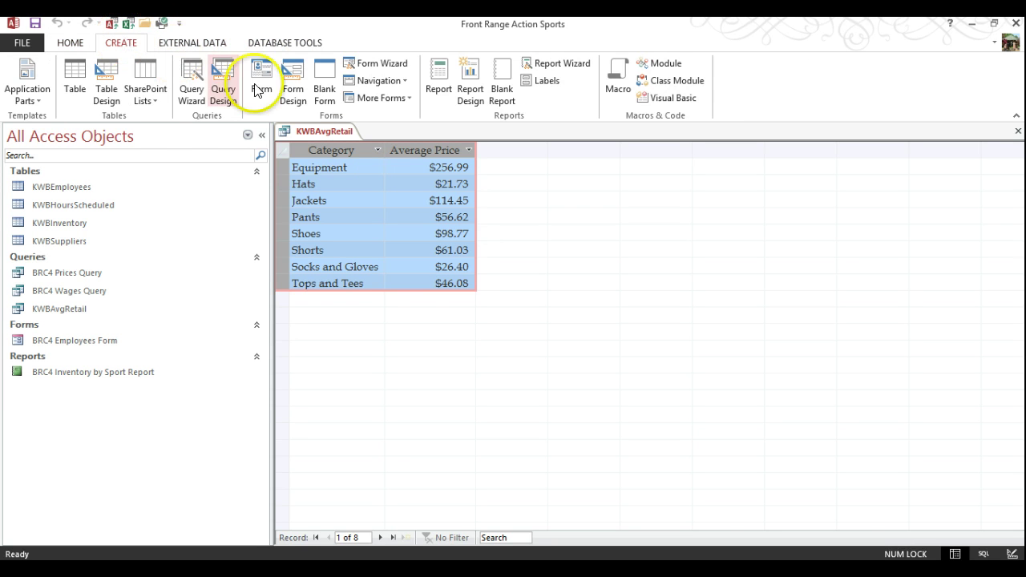
left_click(223, 81)
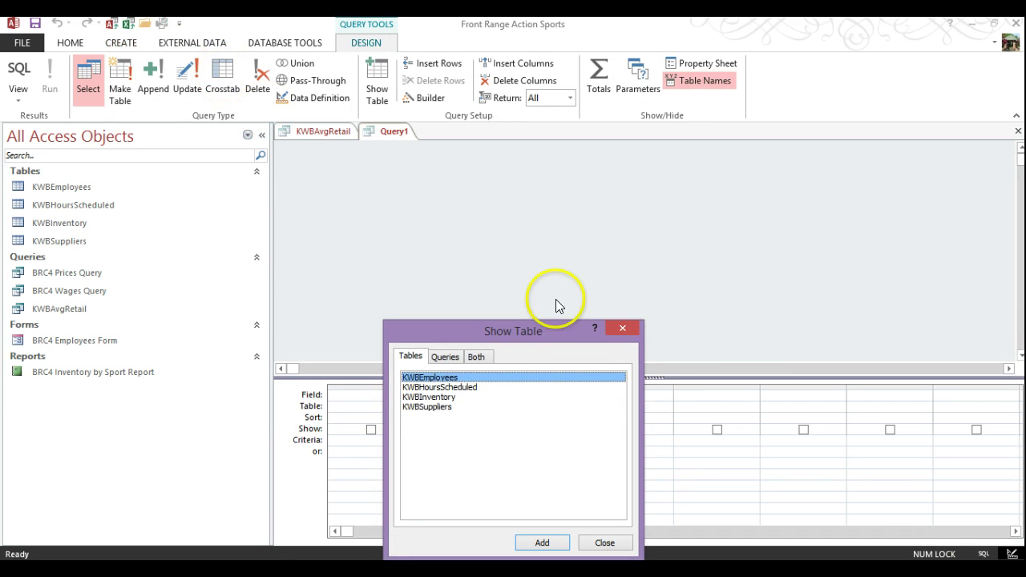
left_click(621, 328)
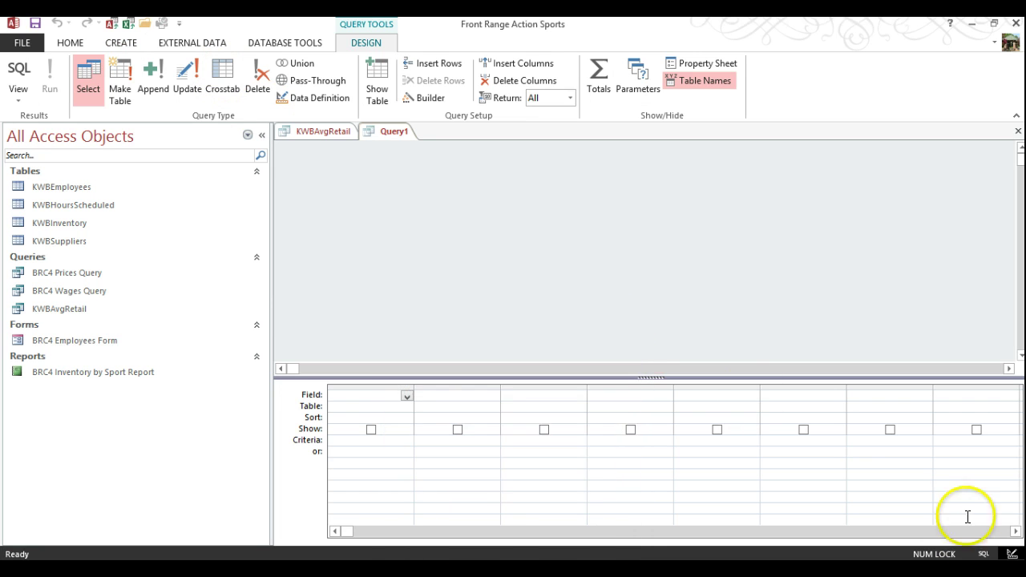
left_click(985, 553)
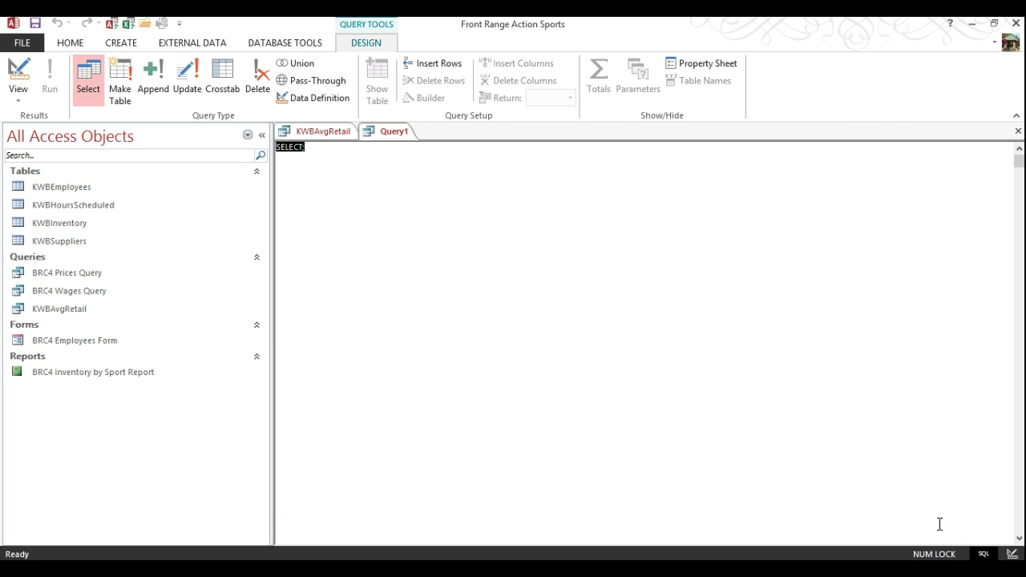
Add the clause FROM KWBSuppliers on a new line below SELECT, keeping the closing semicolon after it
left_click(304, 152)
key("Return")
key("Return")
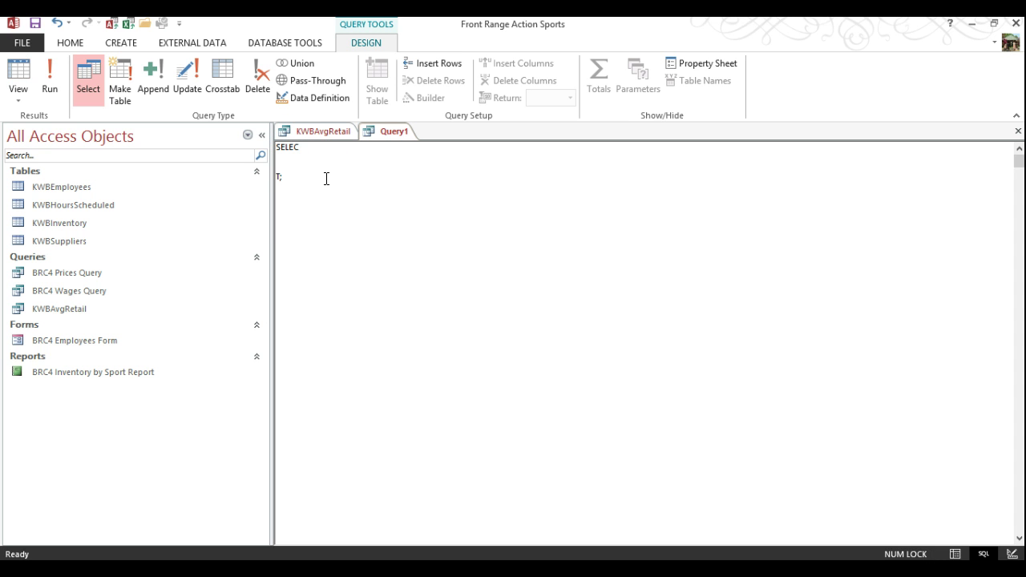
key("BackSpace")
key("BackSpace")
key("Return")
type("FRoM")
key("BackSpace")
key("BackSpace")
type("OM KWBSuppliers")
List KWBSuppliers.Company and KWBSuppliers.Address after SELECT, separated by commas, reusing the table name from the FROM clause
left_click(332, 158)
double_click(332, 156)
key("ctrl+c")
left_click(327, 149)
key("ctrl+v")
type(".")
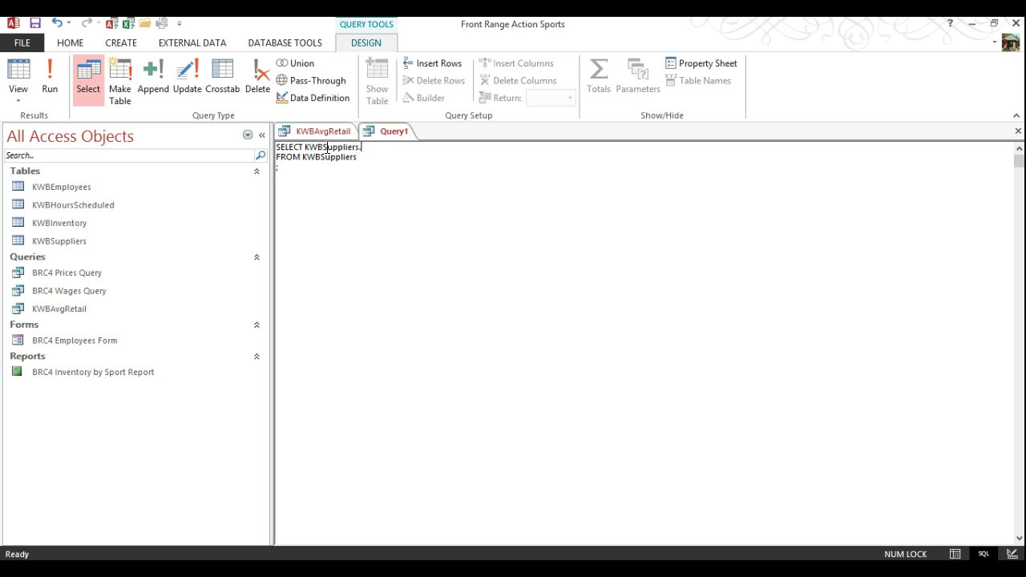
type("Company,")
key("ctrl+v")
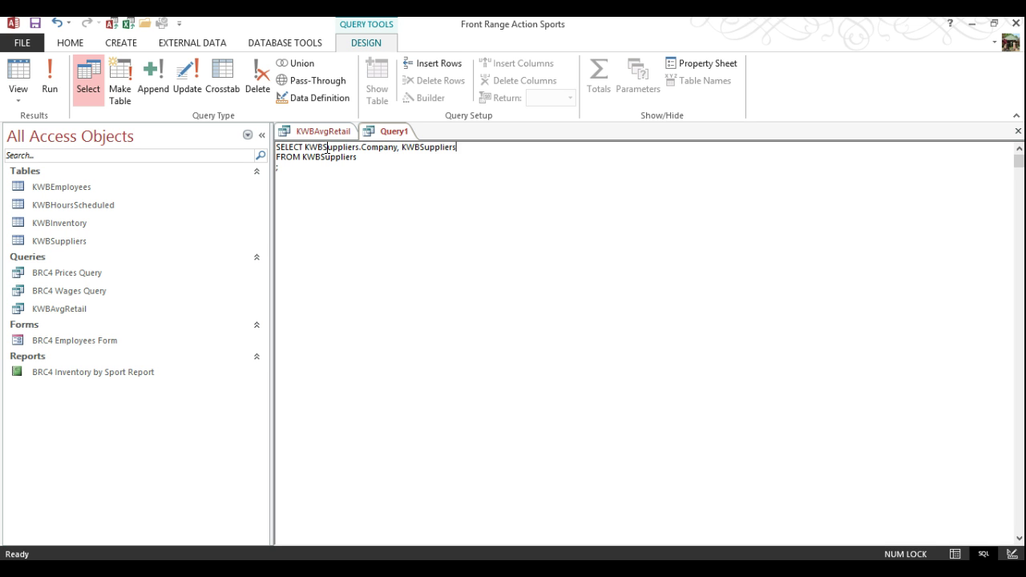
type(".Address, KWBSuppliers.")
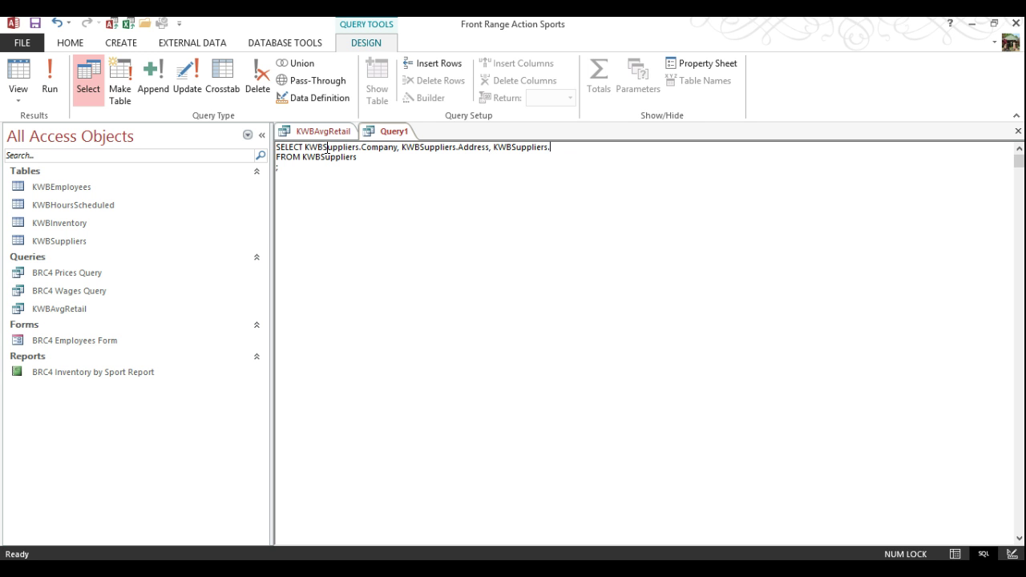
Extend the SELECT list with KWBSuppliers.City, KWBSuppliers.State and KWBSuppliers.PostalCode
type("City, KWBSuppliers.State")
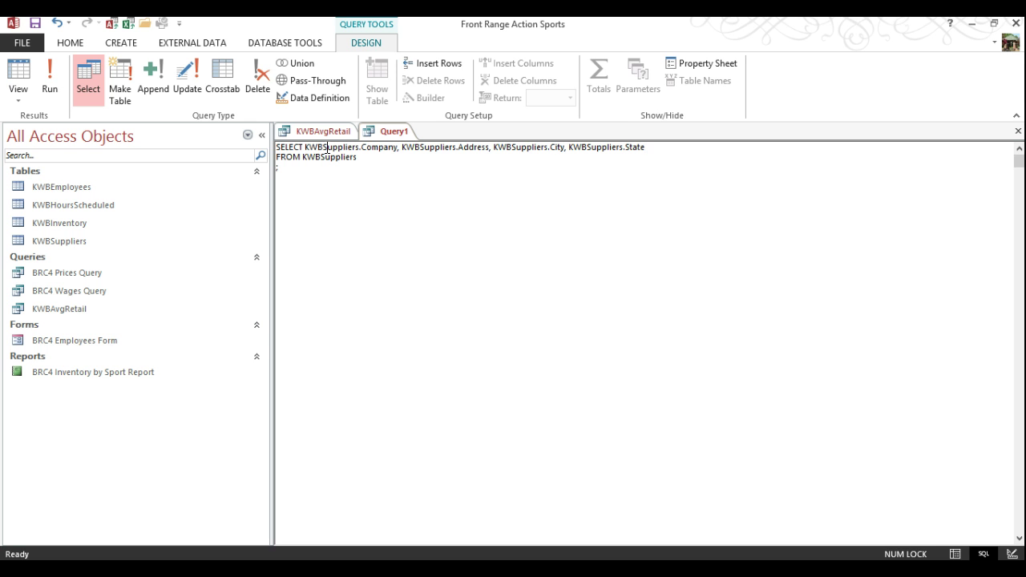
type(", KWBSuppliers.PostalCodde")
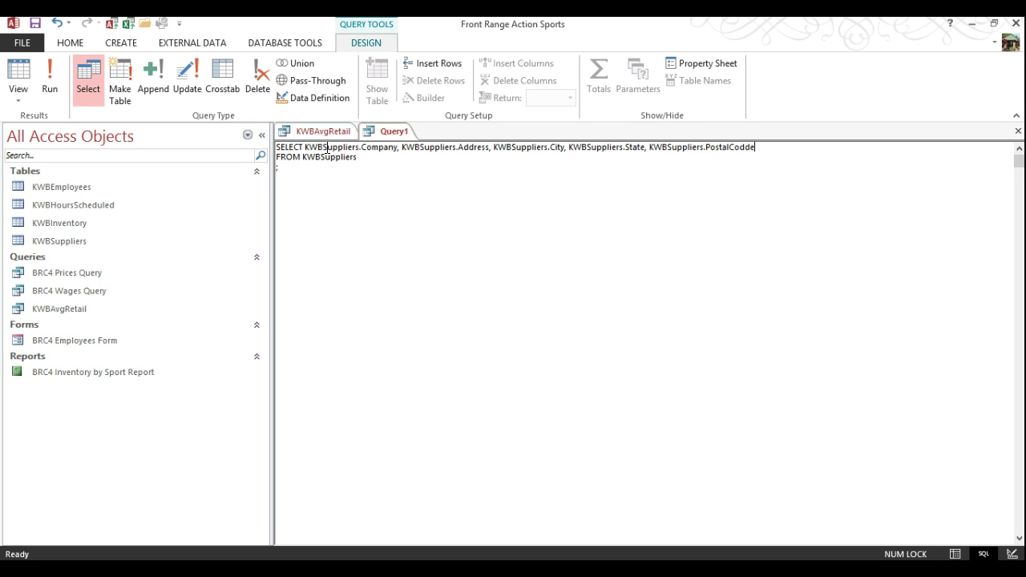
key("BackSpace")
key("BackSpace")
type("e")
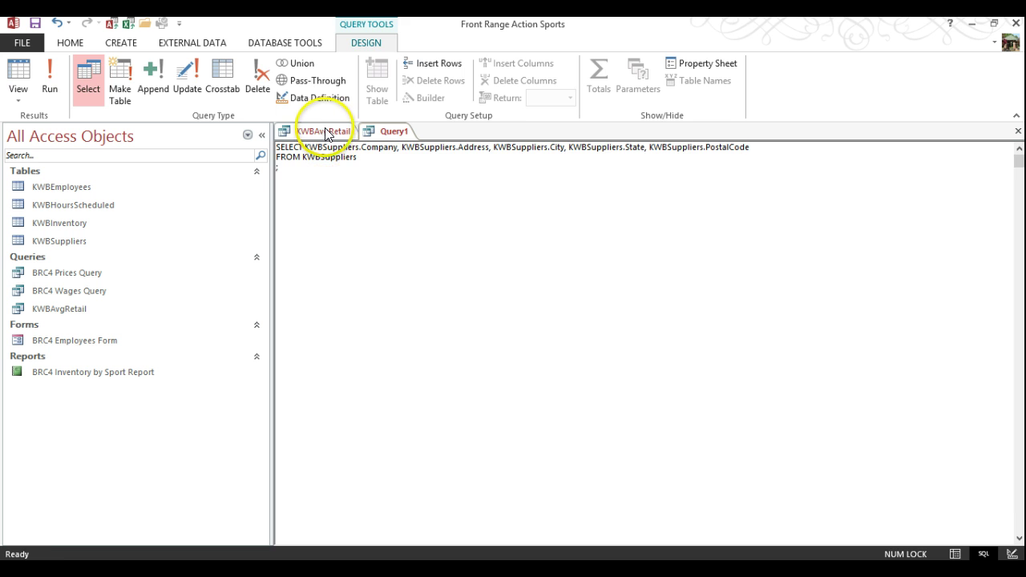
Check the SQL statement of the KWBAvgRetail query for reference and return to Query1
left_click(324, 131)
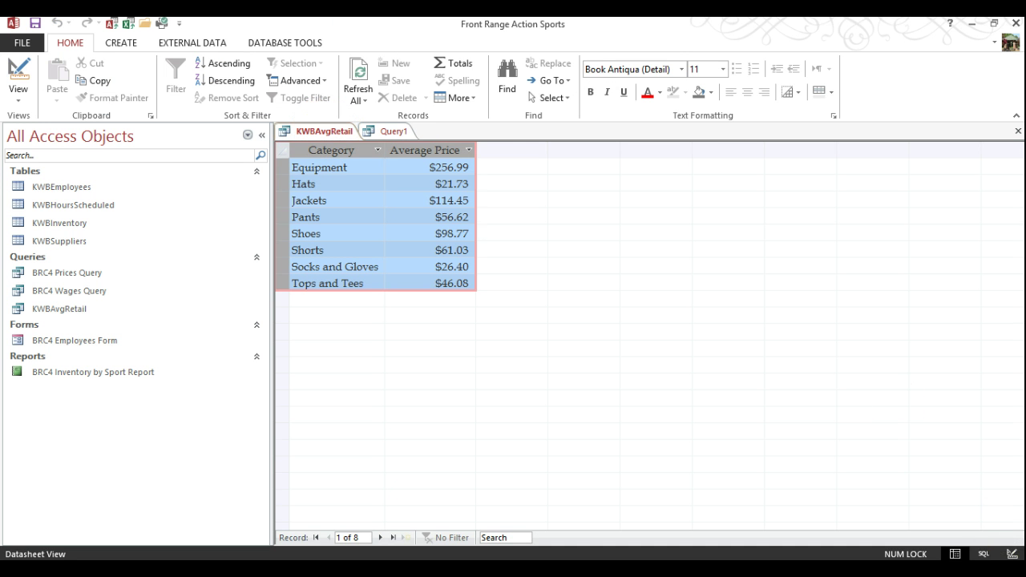
left_click(988, 554)
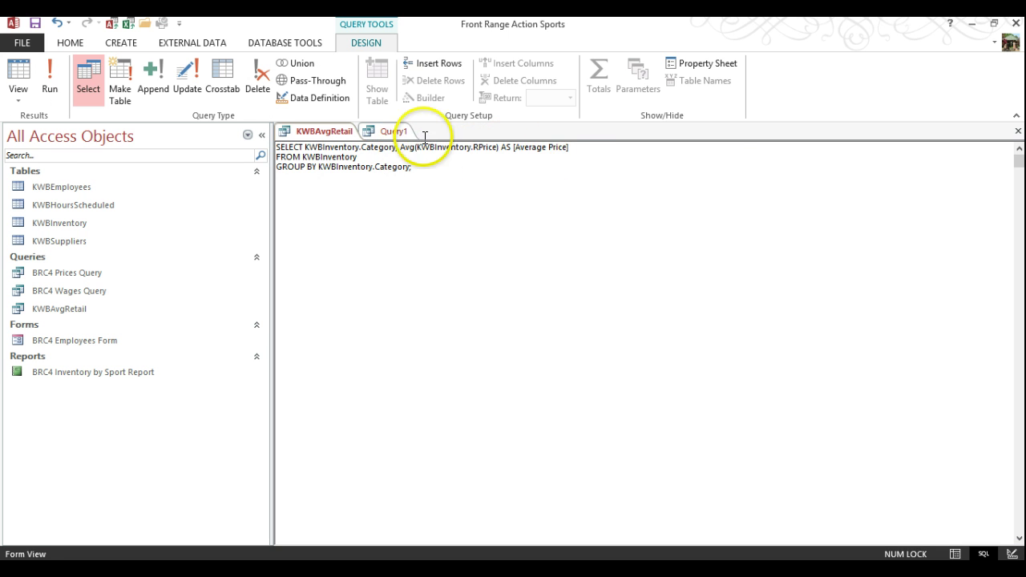
left_click(391, 134)
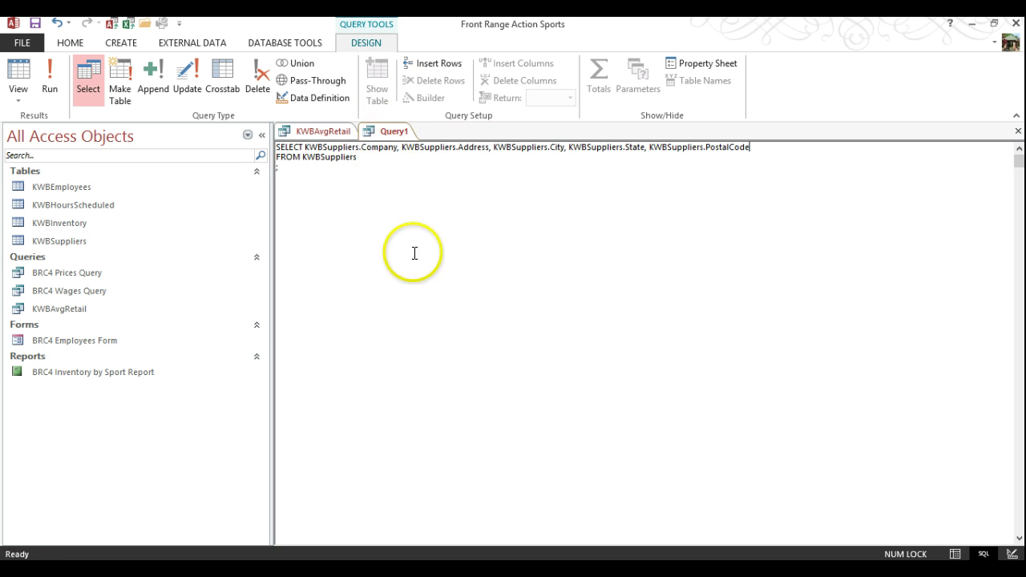
Extend the FROM clause after KWBSuppliers with INNER JOIN KWBInventory ON
left_click(391, 196)
left_click(365, 217)
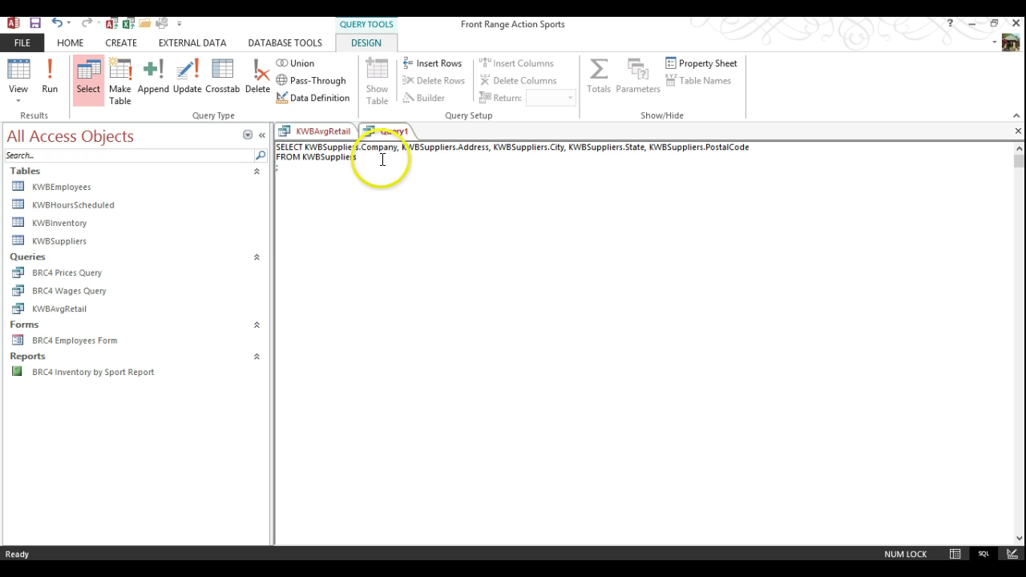
key("Caps_Lock")
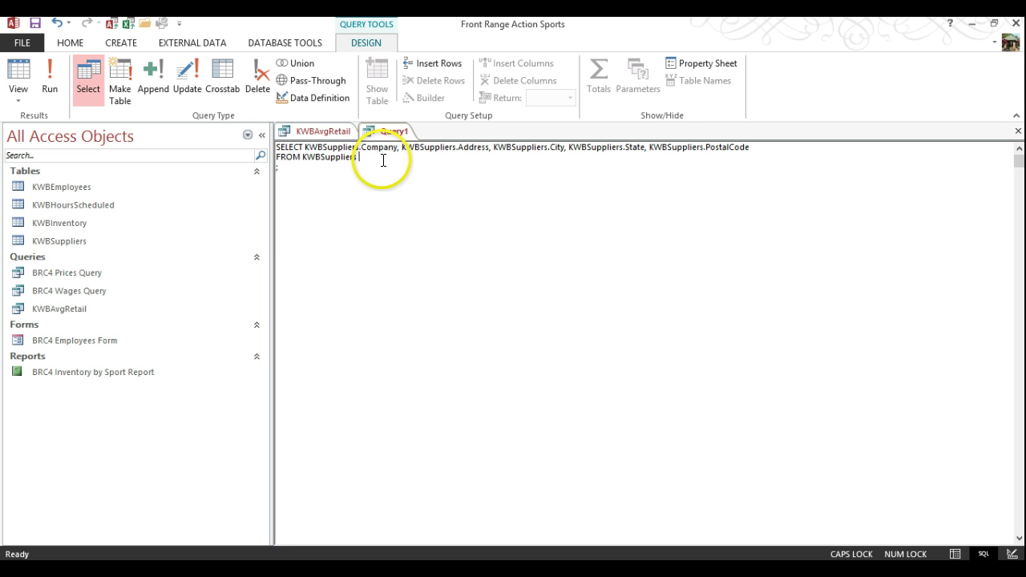
type("INNER JOIN")
key("Caps_Lock")
type("KWB")
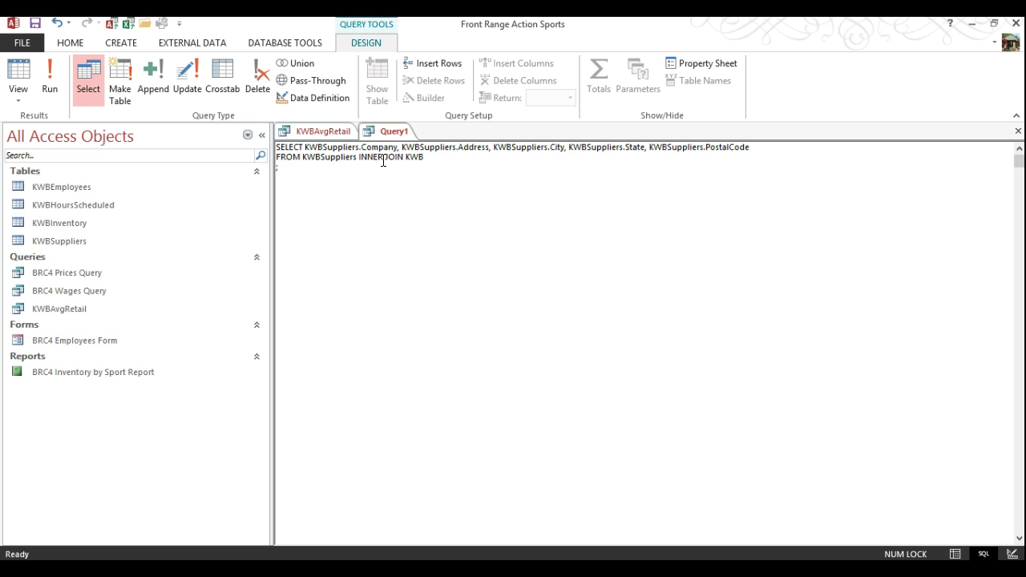
type("Inventory ON")
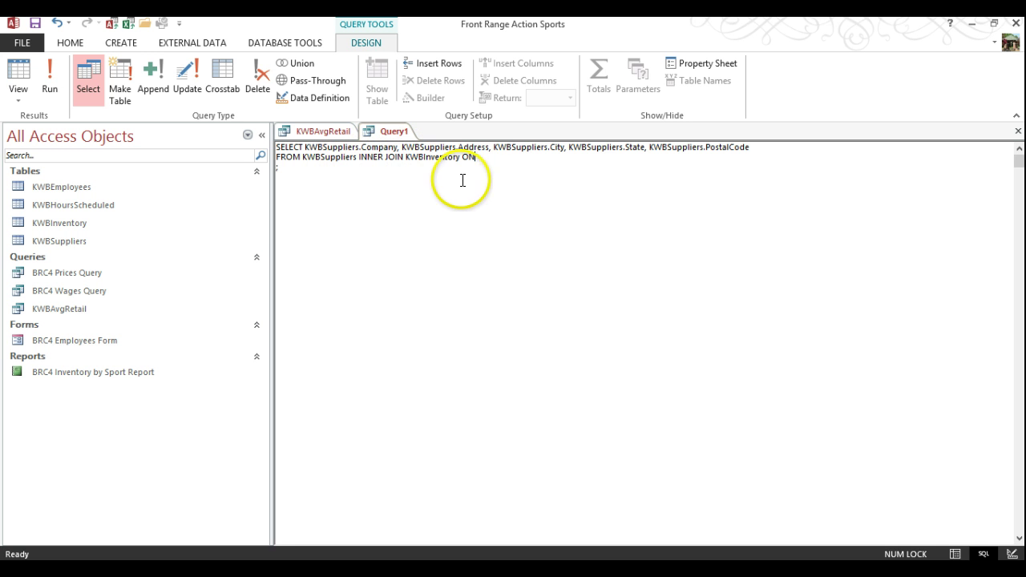
Add KWBSuppliers.SuppID followed by a comma after ON, copying the table name from the FROM clause
double_click(330, 157)
key("ctrl+c")
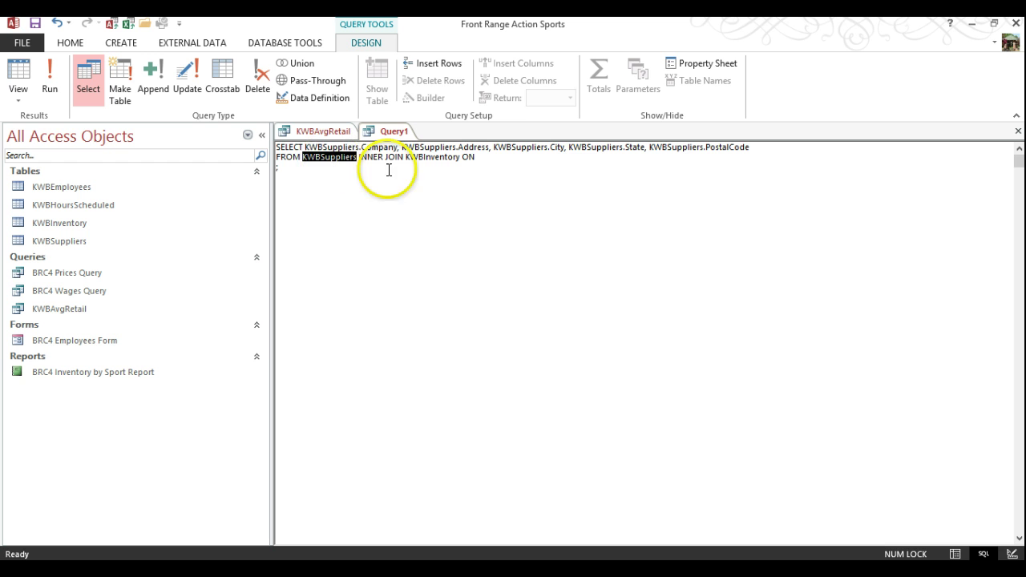
left_click(505, 151)
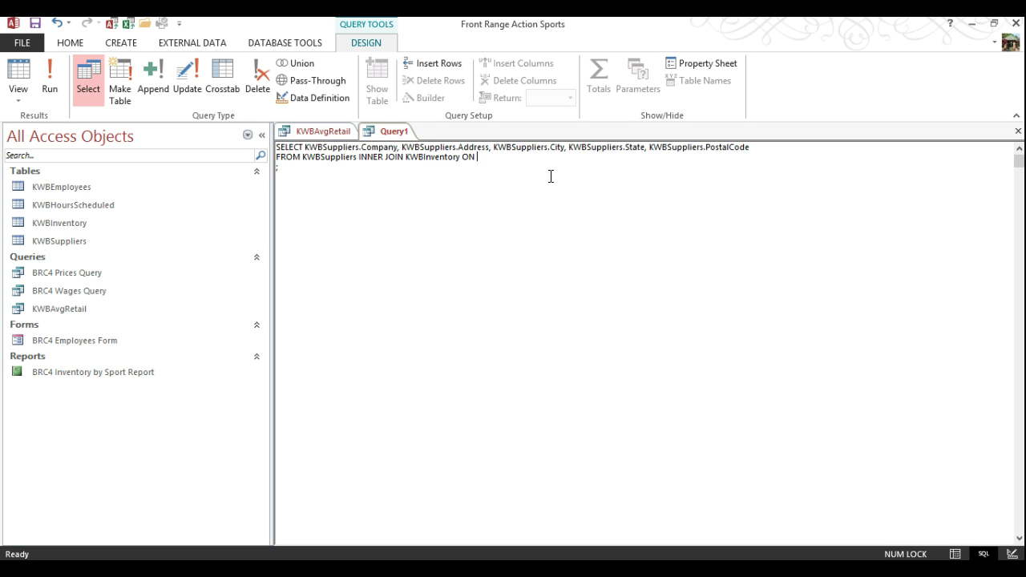
key("ctrl+v")
type(".SuppID")
Complete the join expression with KWBInventory.SuppID after the comma
double_click(417, 156)
key("ctrl+c")
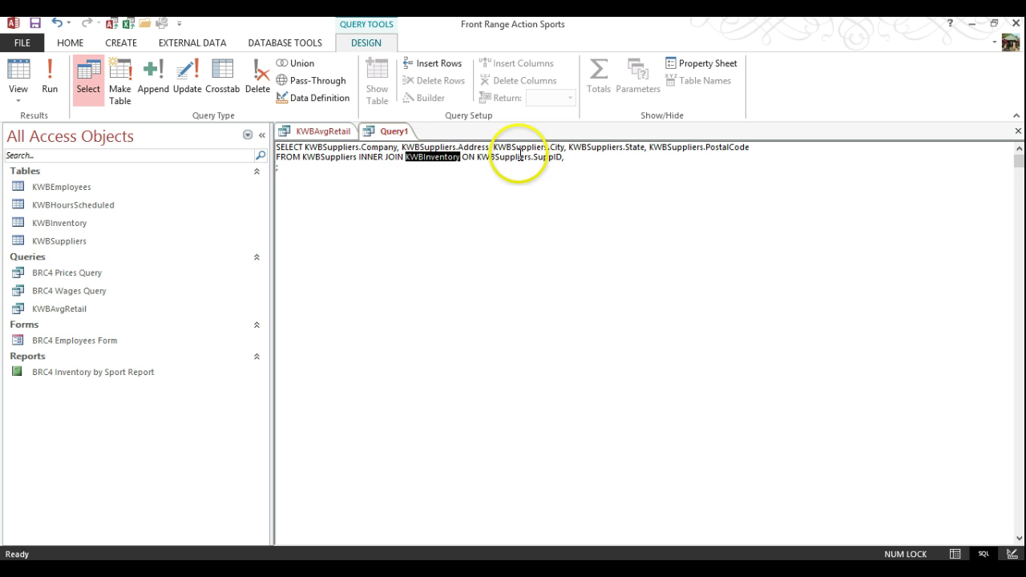
left_click(605, 167)
key("ctrl+v")
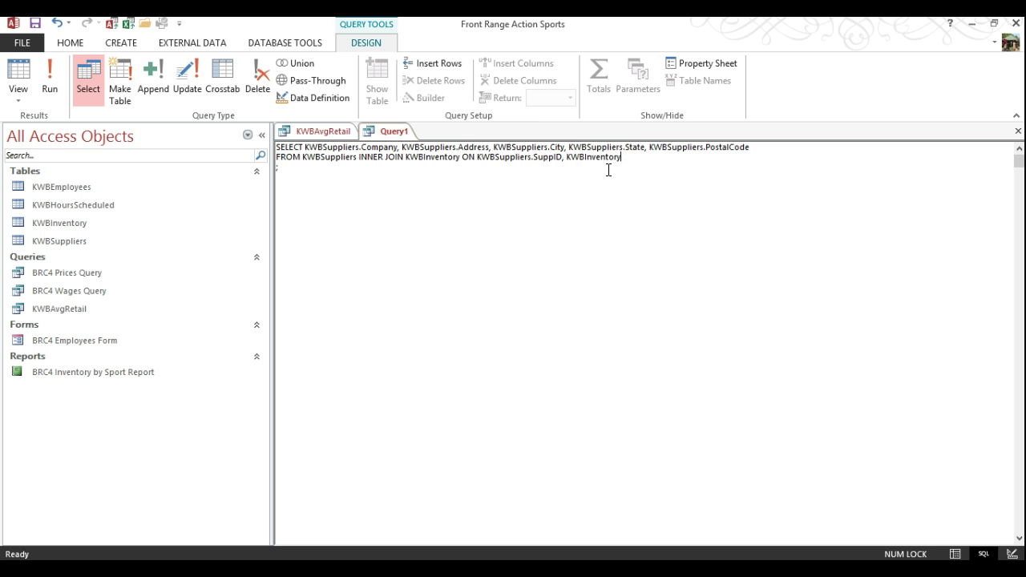
type(".Supp")
type("ID")
Start a WHERE clause on the line below FROM with KWBInventory.Category, copied from the KWBAvgRetail SQL statement
type("WHERE")
left_click(316, 138)
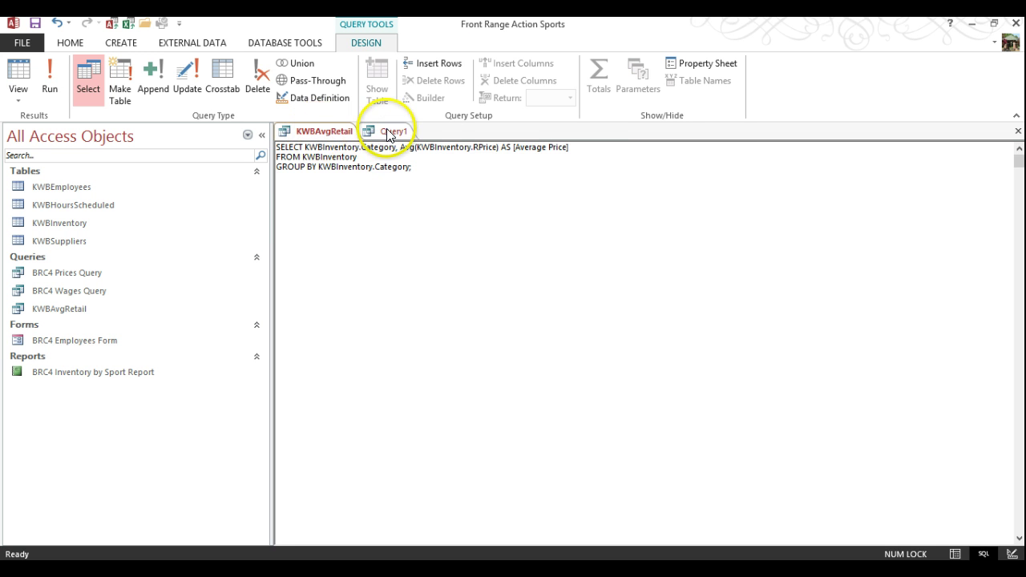
double_click(342, 148)
left_click_drag(396, 150, 304, 148)
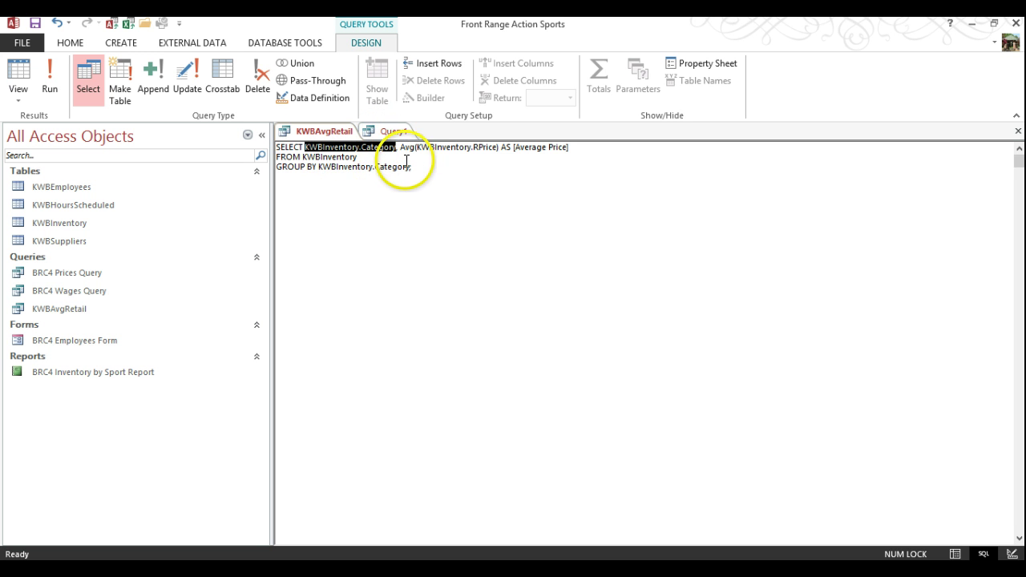
key("ctrl+c")
left_click(391, 131)
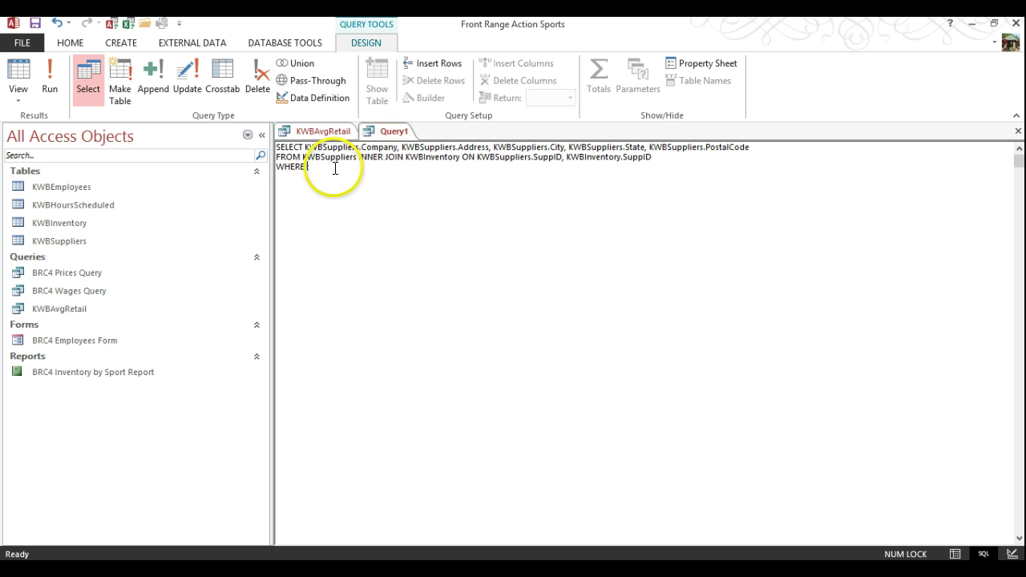
key("ctrl+v")
Complete the WHERE condition with IS Shoes and try to run the query
type("is")
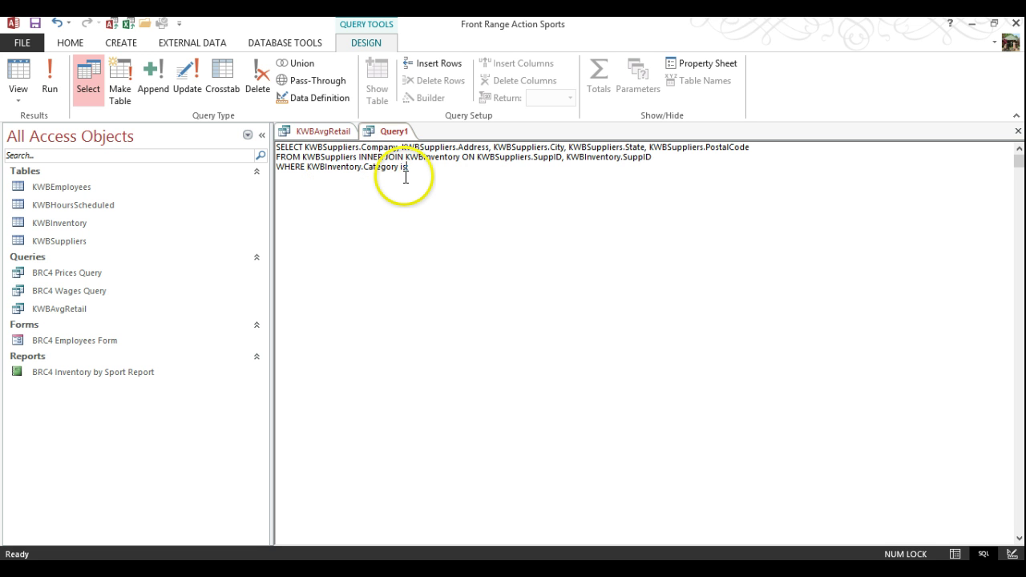
key("BackSpace")
key("BackSpace")
key("BackSpace")
type("IS Shoes")
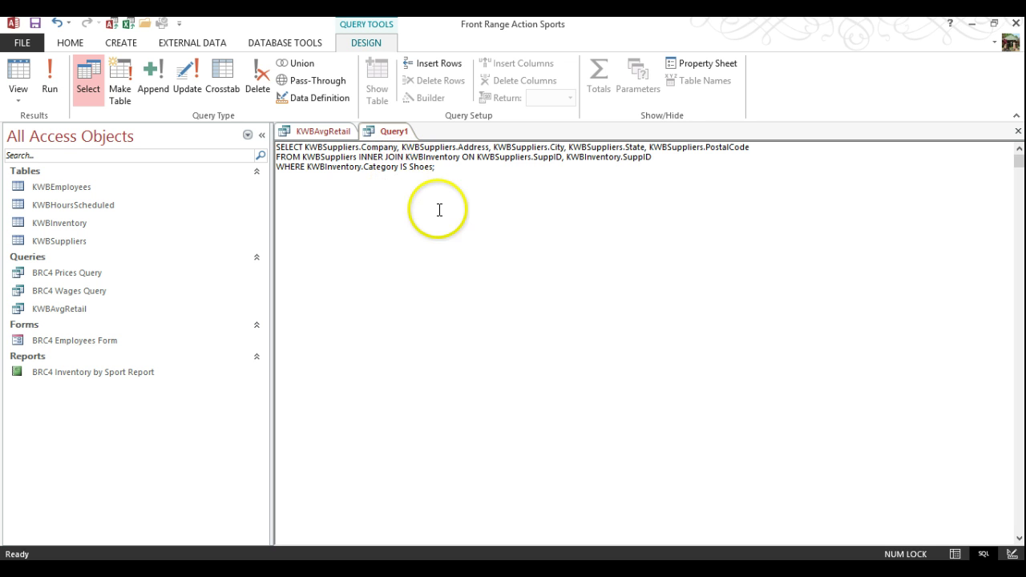
left_click(46, 73)
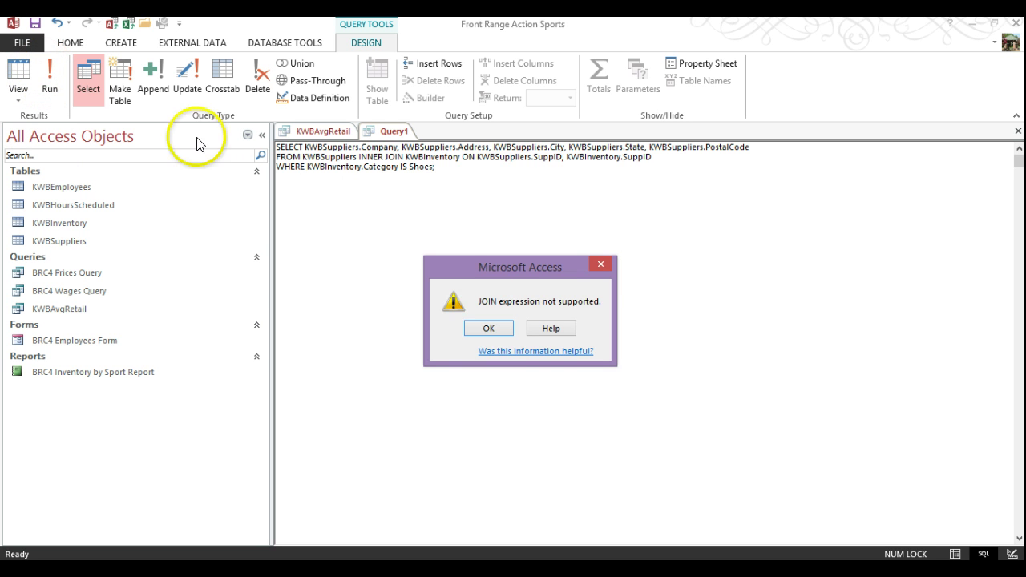
left_click(494, 327)
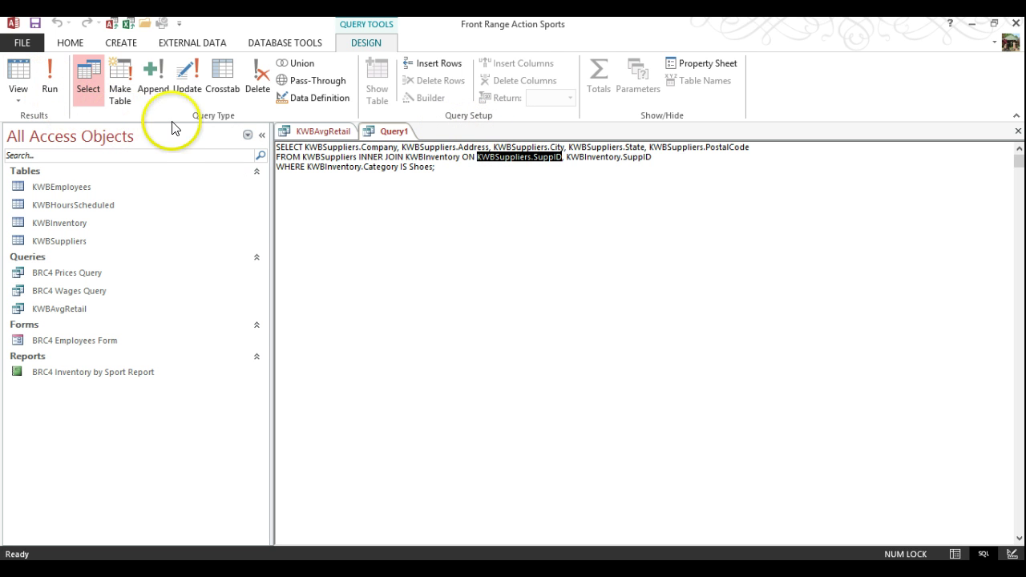
Create another query in Design view and add the KWBHoursScheduled, KWBInventory and KWBSuppliers tables
left_click(121, 44)
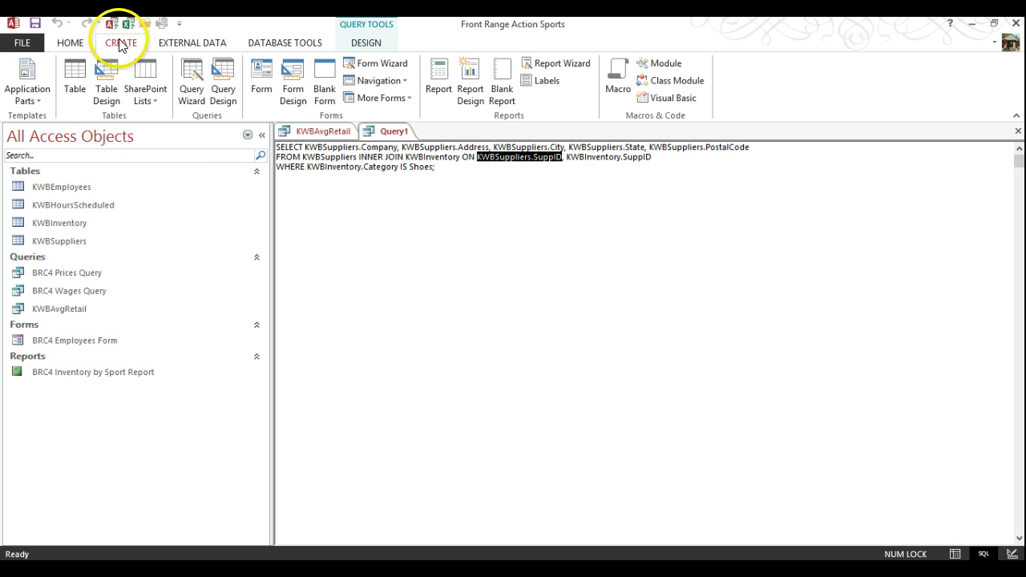
left_click(222, 80)
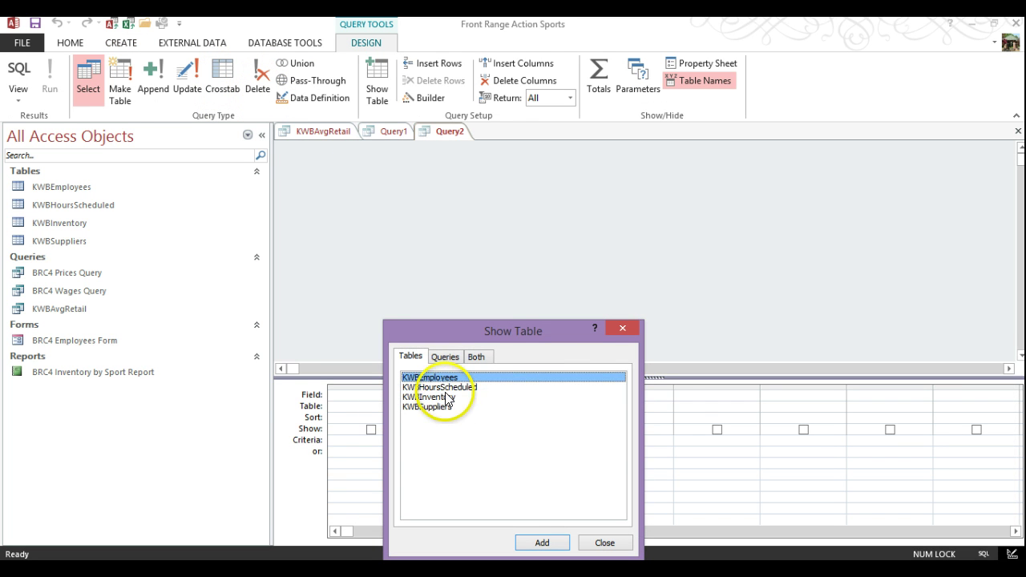
left_click(447, 398, "shift")
key("Return")
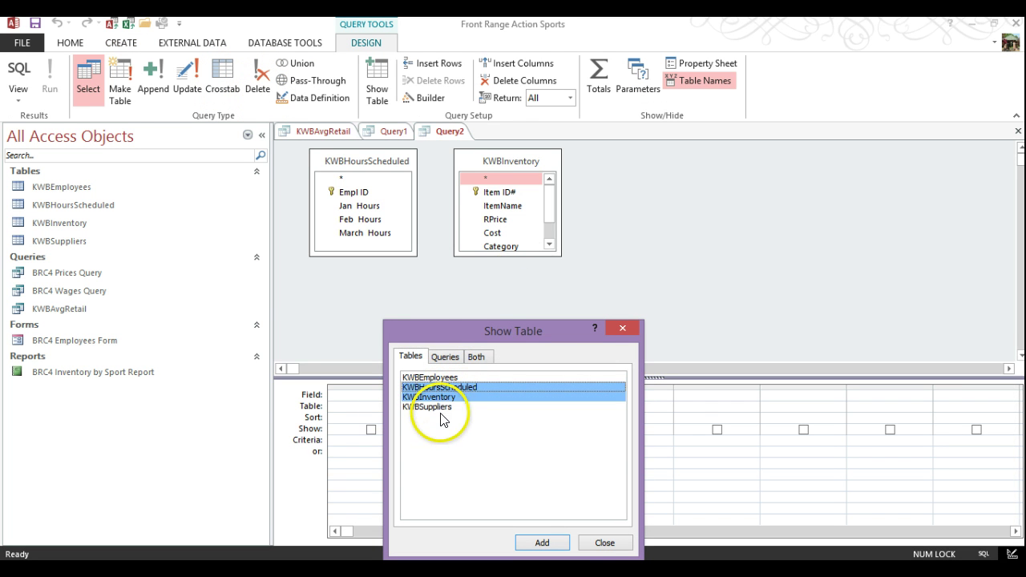
double_click(440, 408)
left_click(604, 543)
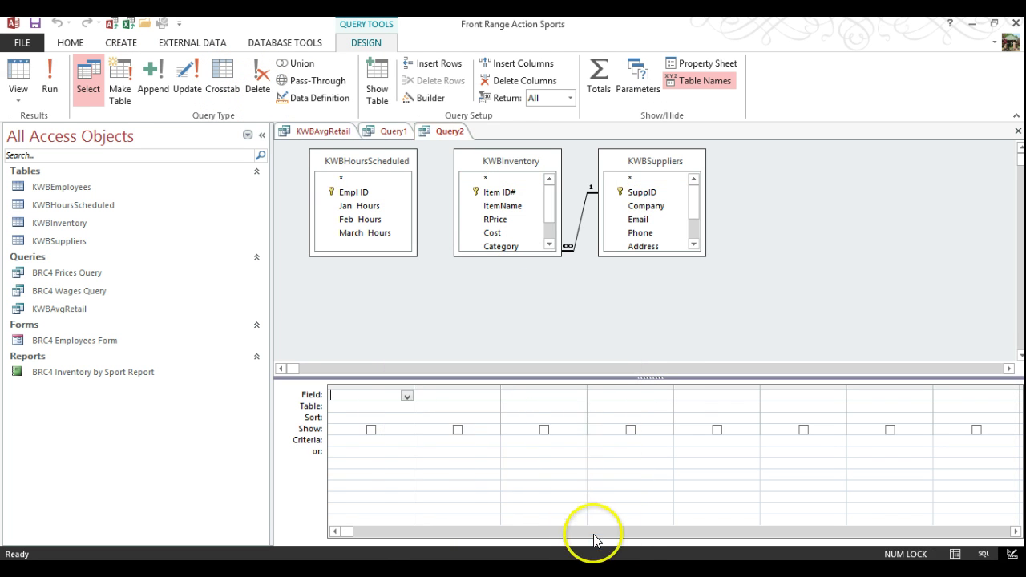
Remove the KWBHoursScheduled table from the query design
left_click(377, 164)
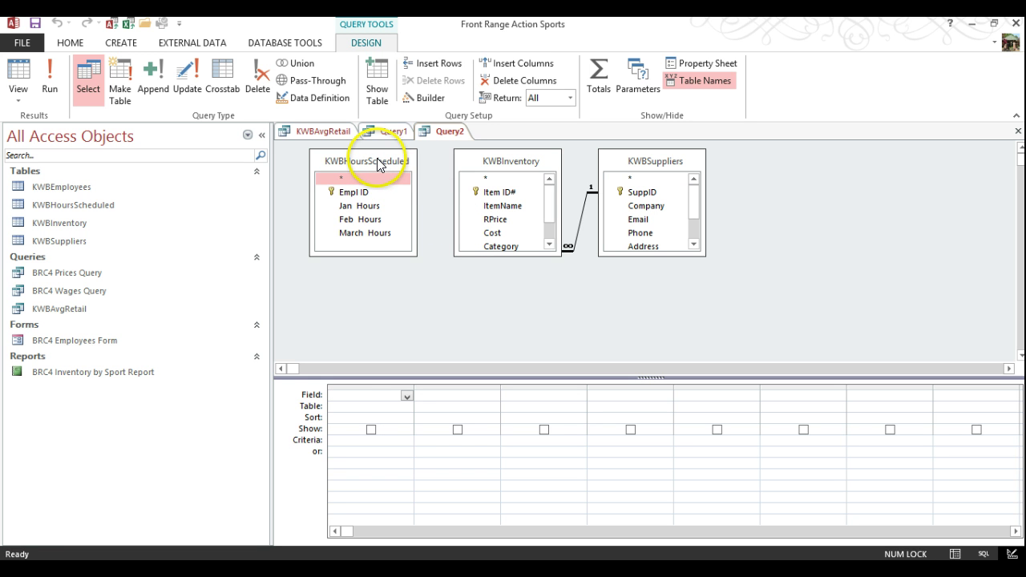
right_click(377, 164)
left_click(404, 169)
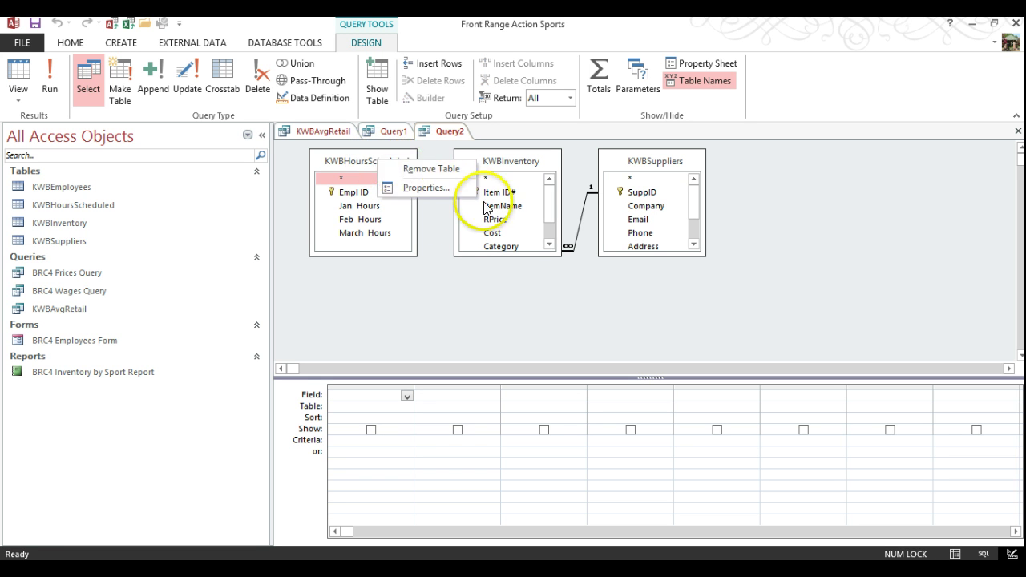
Add the Company, Address, City, State and PostalCode fields from KWBSuppliers to the Query2 design grid
double_click(554, 246)
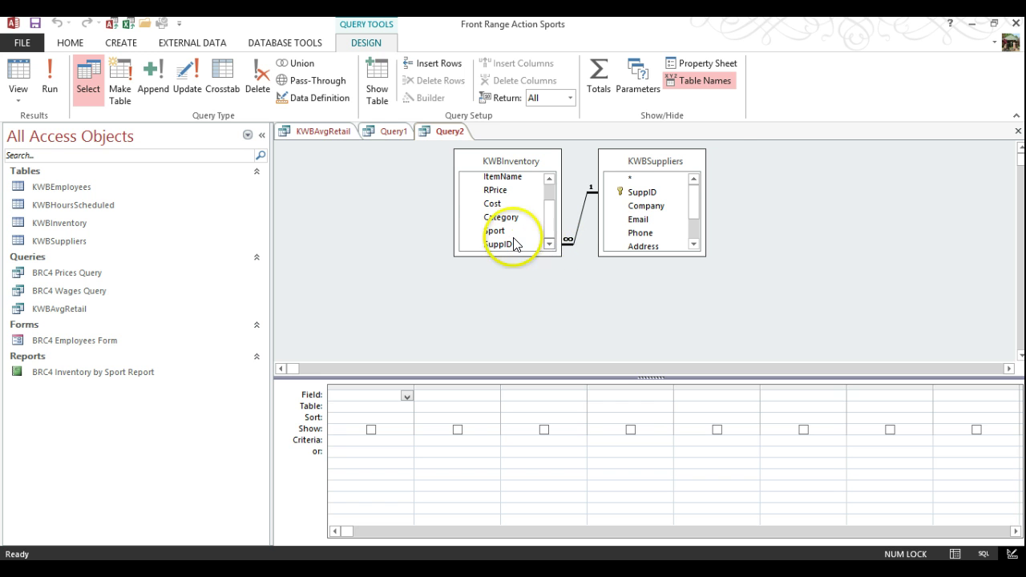
left_click(385, 129)
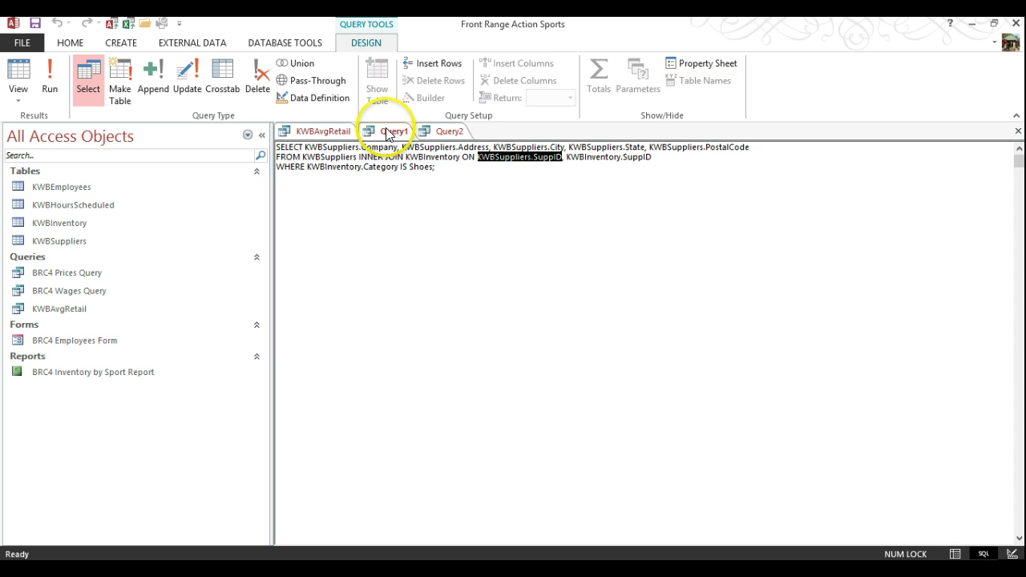
left_click(442, 133)
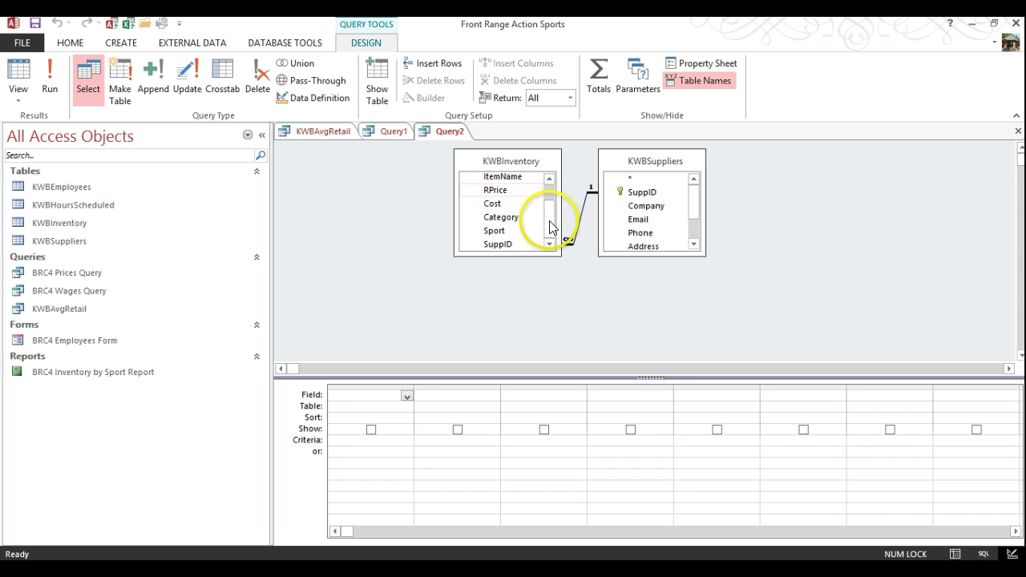
double_click(653, 206)
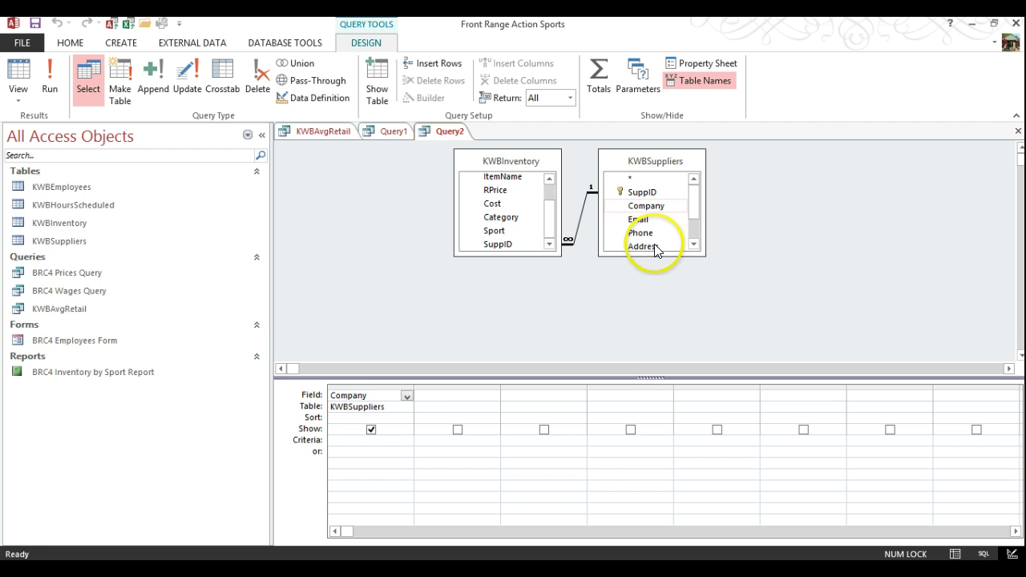
double_click(656, 246)
scroll(694, 240, "down", 1)
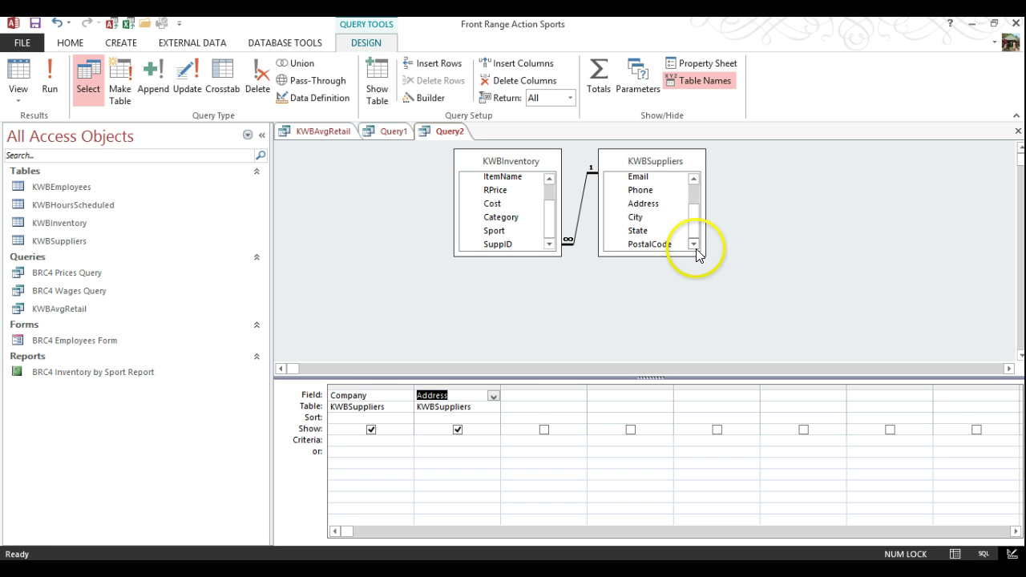
left_click(635, 219)
double_click(635, 219)
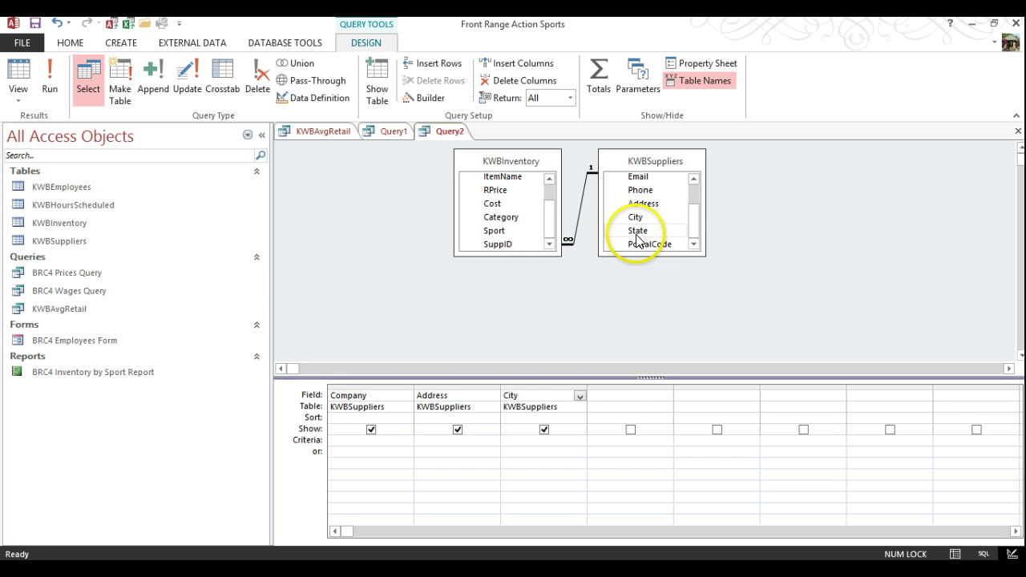
double_click(648, 243)
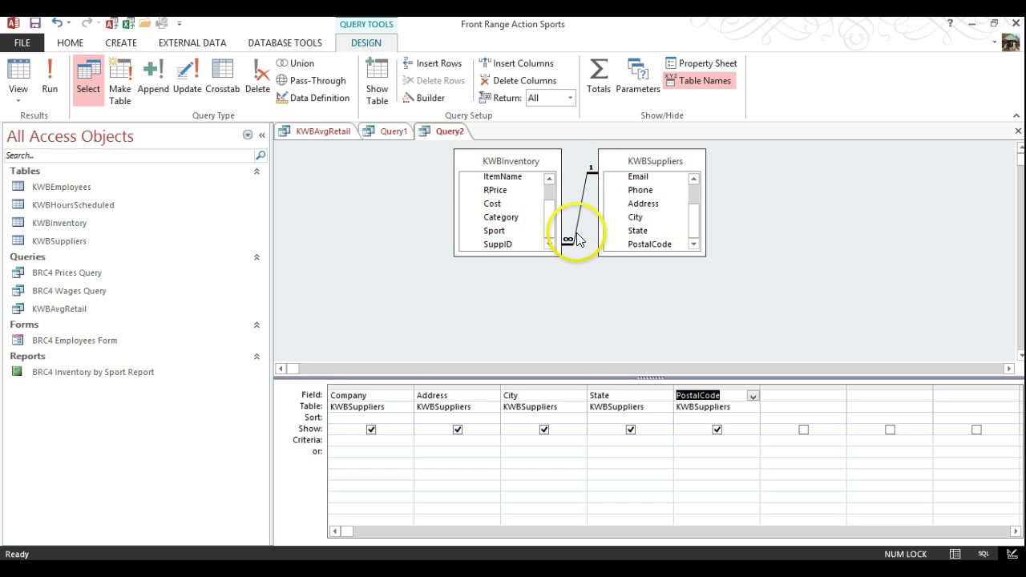
Add Category from KWBInventory to Query2 as a hidden field with the criterion Shoes, and run the query
left_click(381, 132)
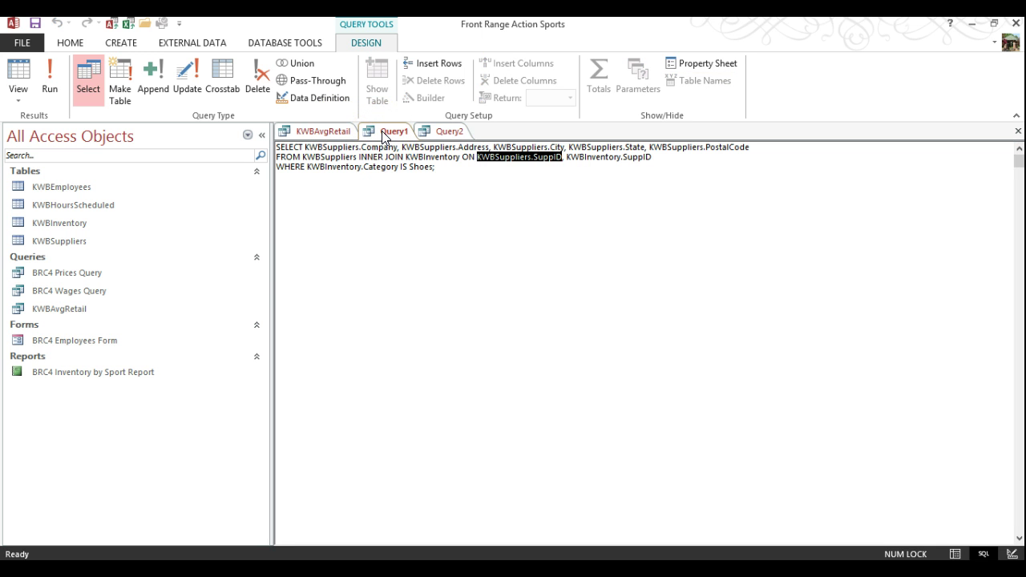
left_click(434, 133)
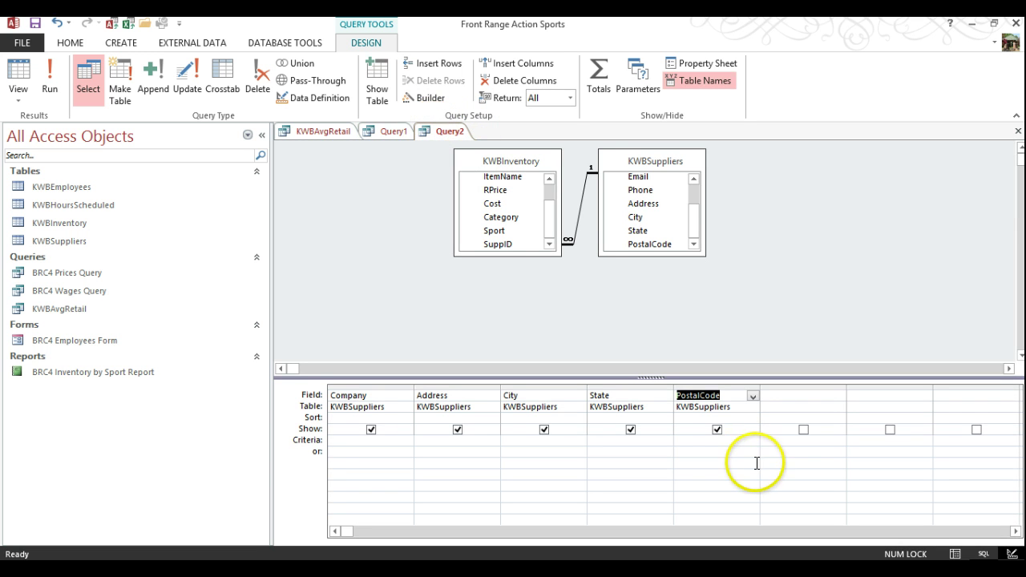
double_click(504, 220)
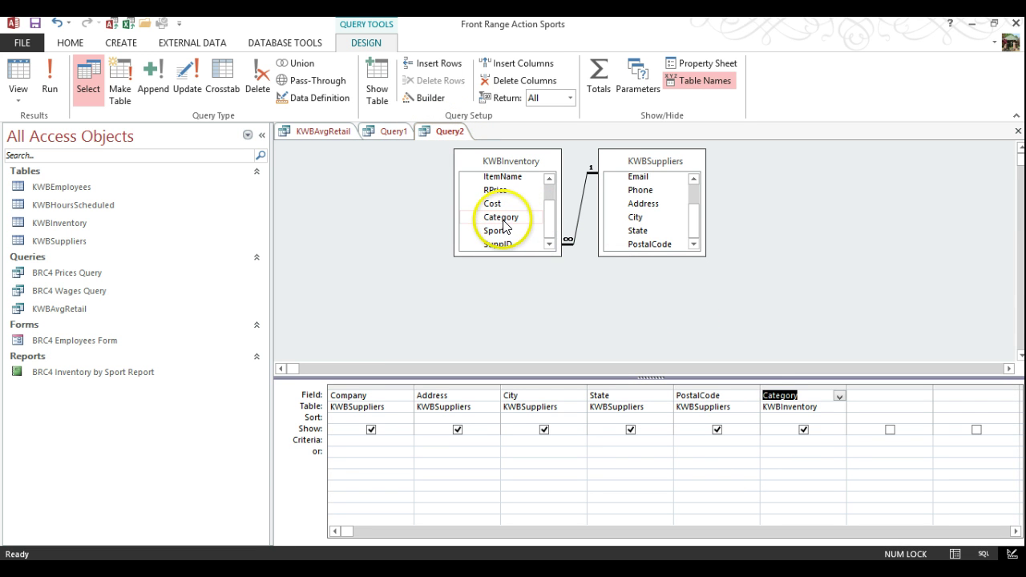
left_click(803, 430)
left_click(789, 418)
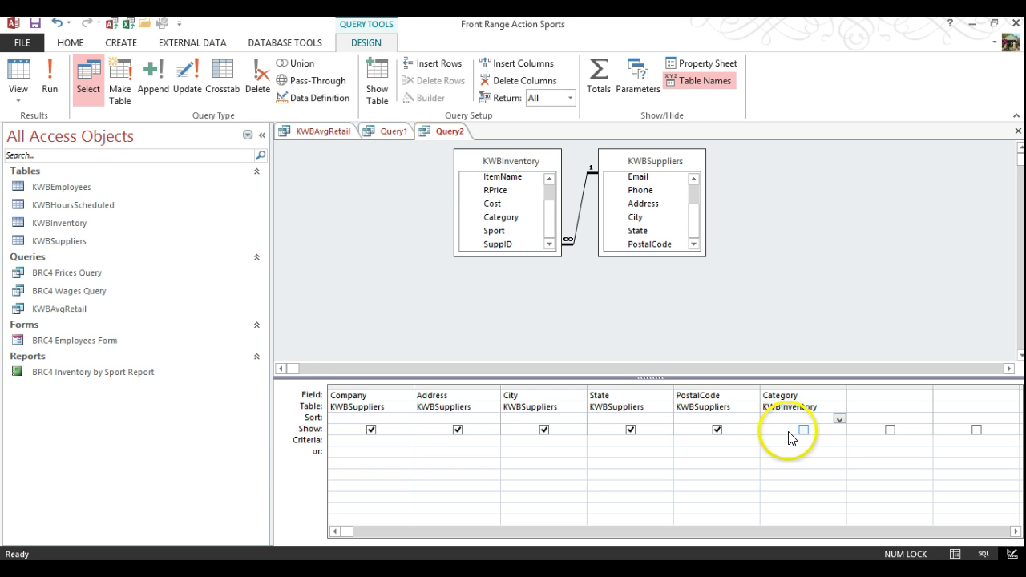
left_click(782, 439)
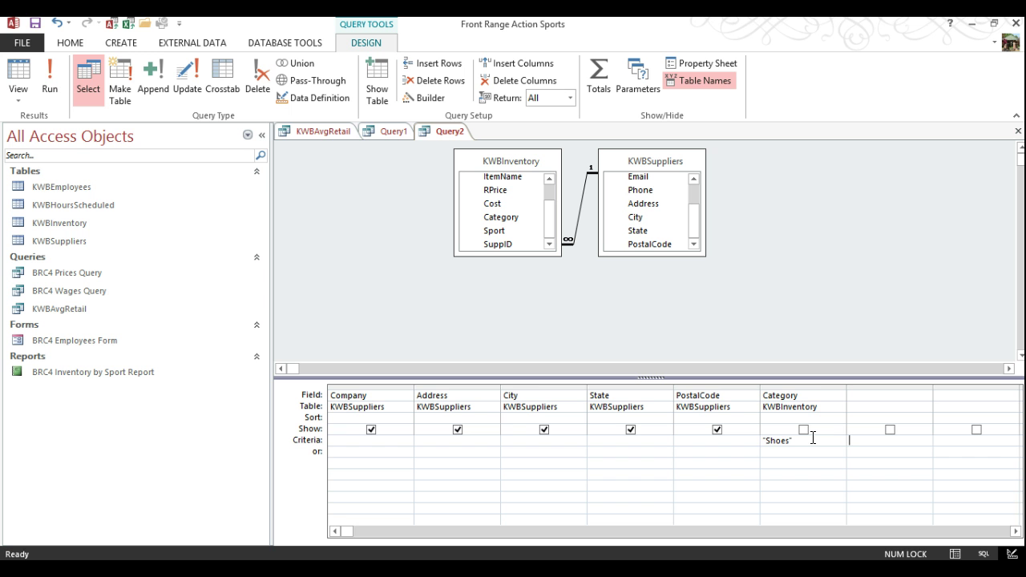
left_click(50, 73)
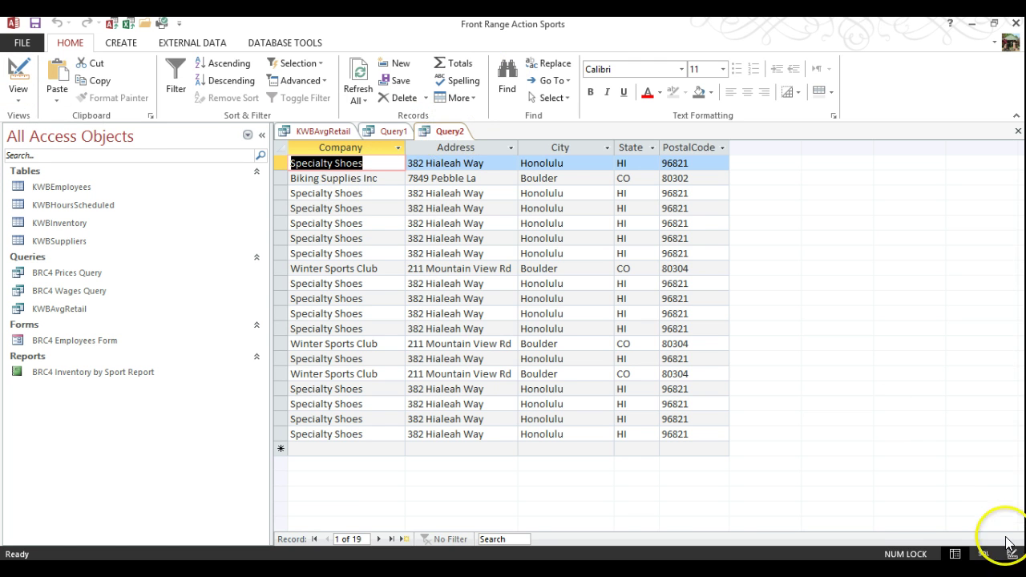
Show Query2's SQL as a reference and correct Query1's join condition to KWBSuppliers.SuppID = KWBInventory.SuppID
left_click(984, 553)
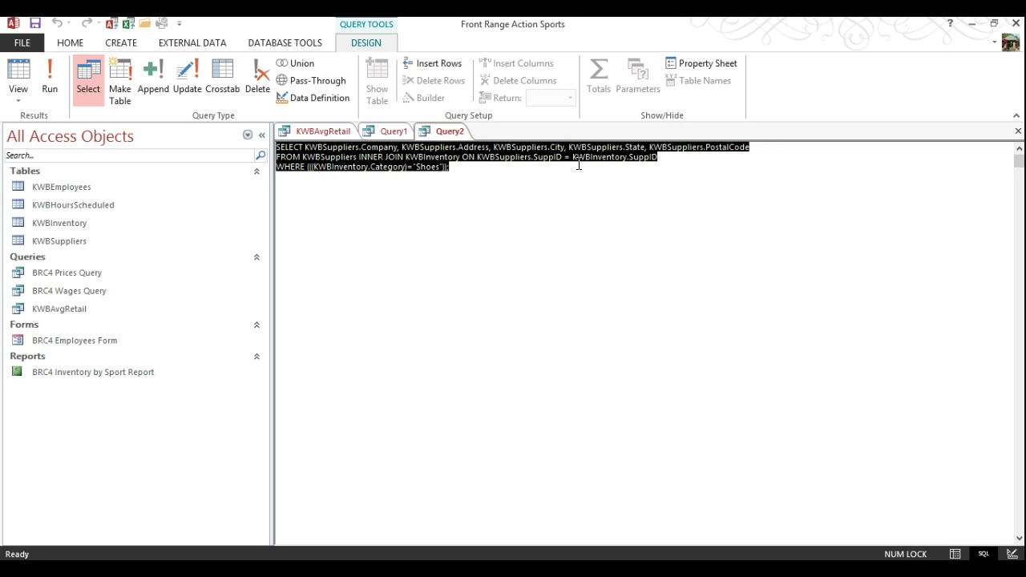
left_click(392, 131)
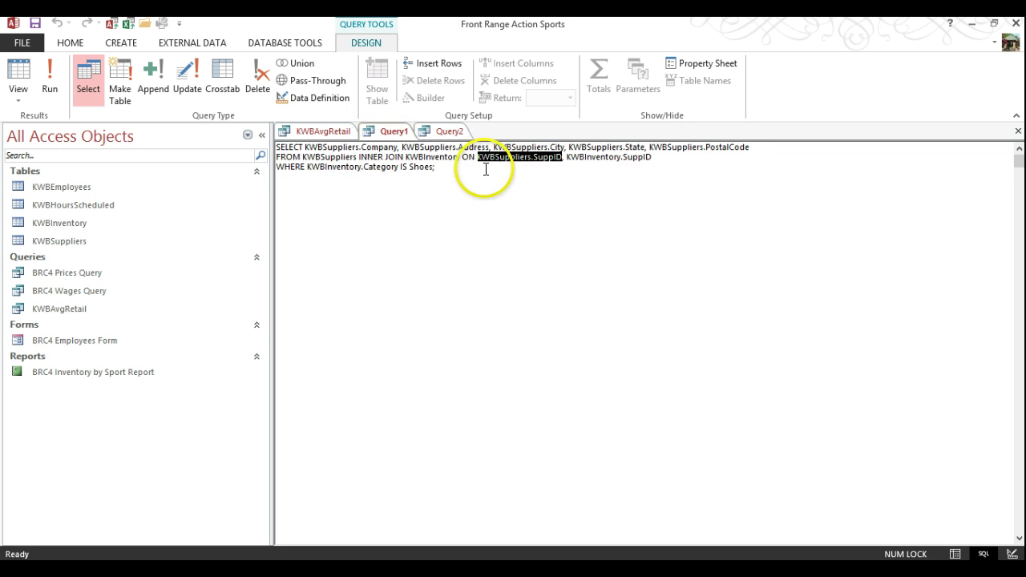
left_click(564, 157)
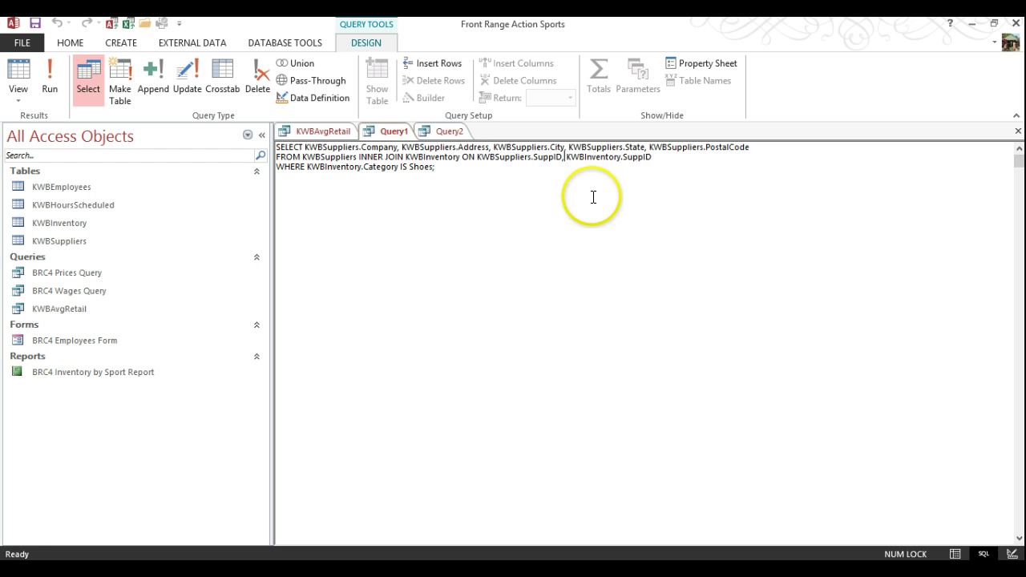
type("=")
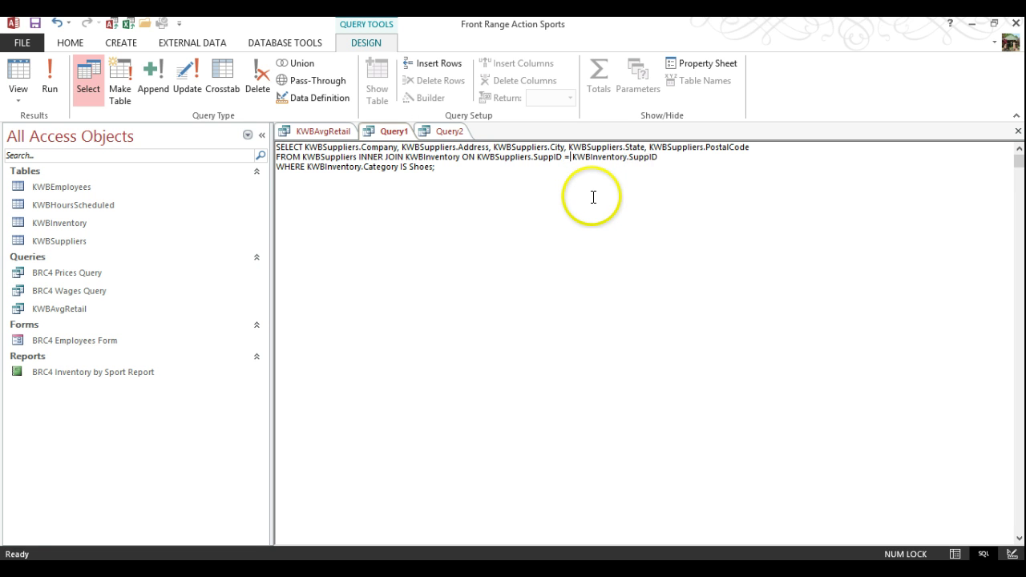
Replace IS with = in Query1's WHERE condition, put Shoes in quotation marks, and run the query
left_click(405, 167)
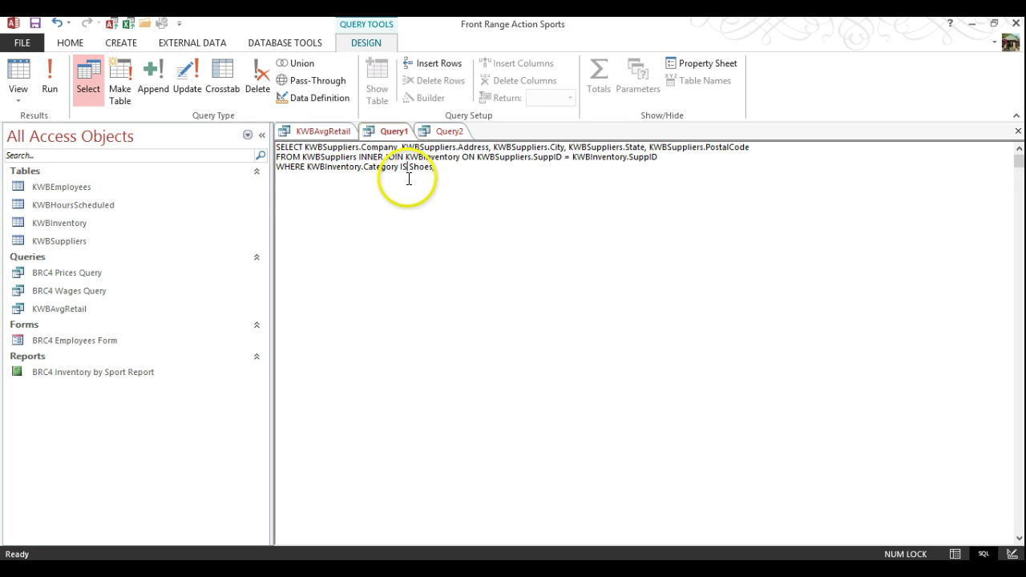
type("= ")
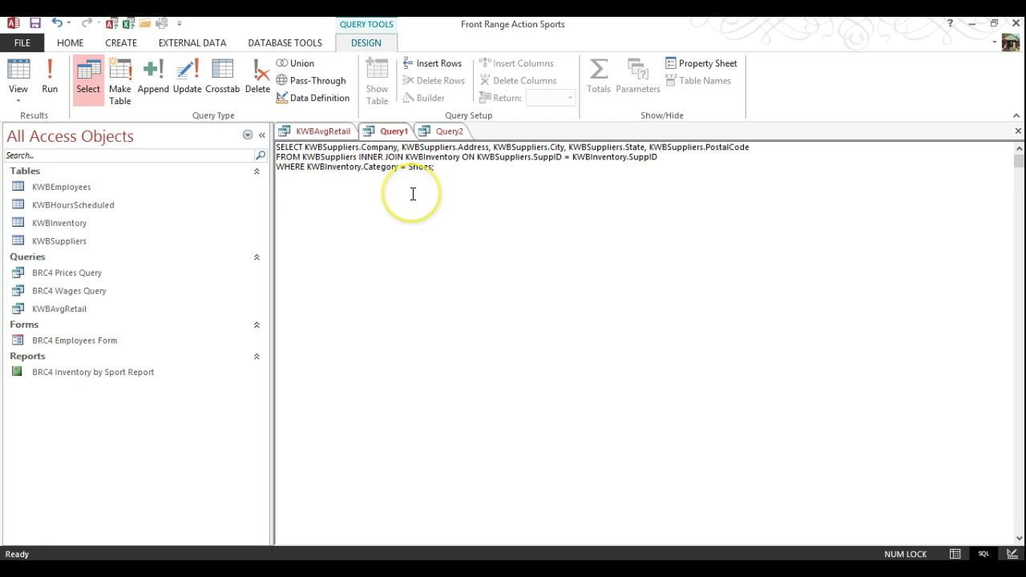
type("'")
left_click(412, 193)
left_click(45, 72)
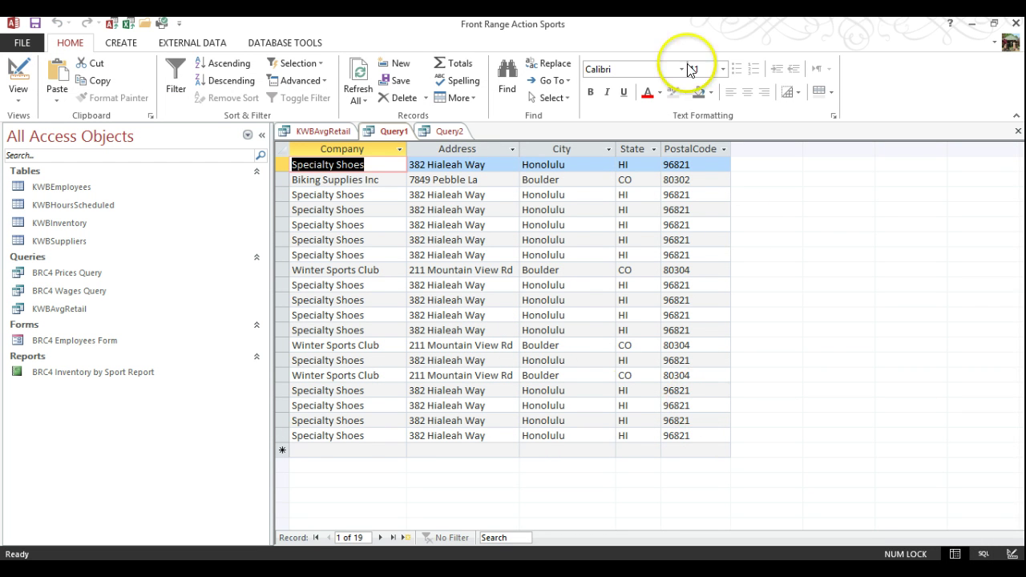
Close Query2 without saving its changes
left_click(438, 137)
left_click(441, 132)
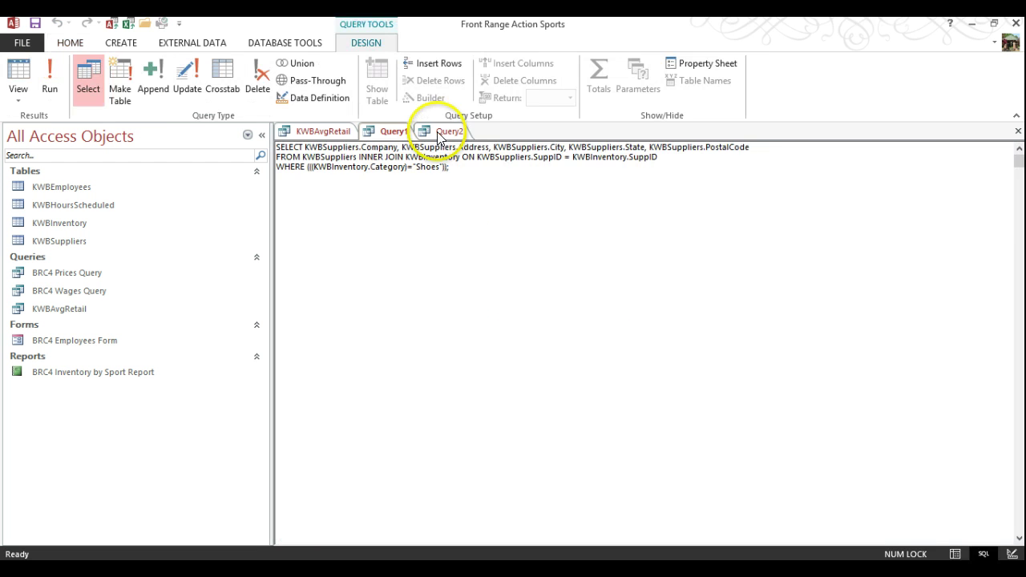
right_click(437, 132)
left_click(476, 160)
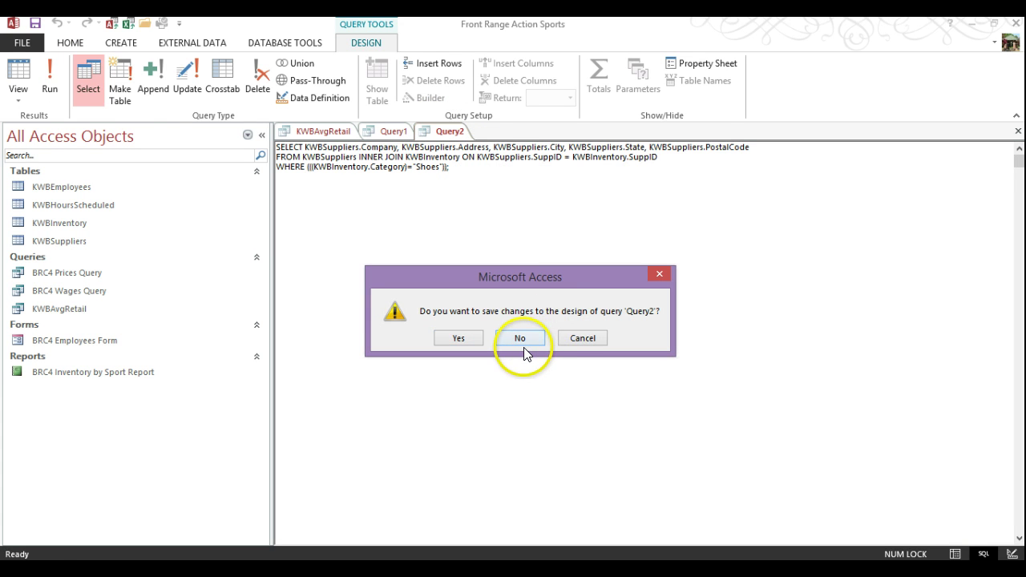
left_click(521, 339)
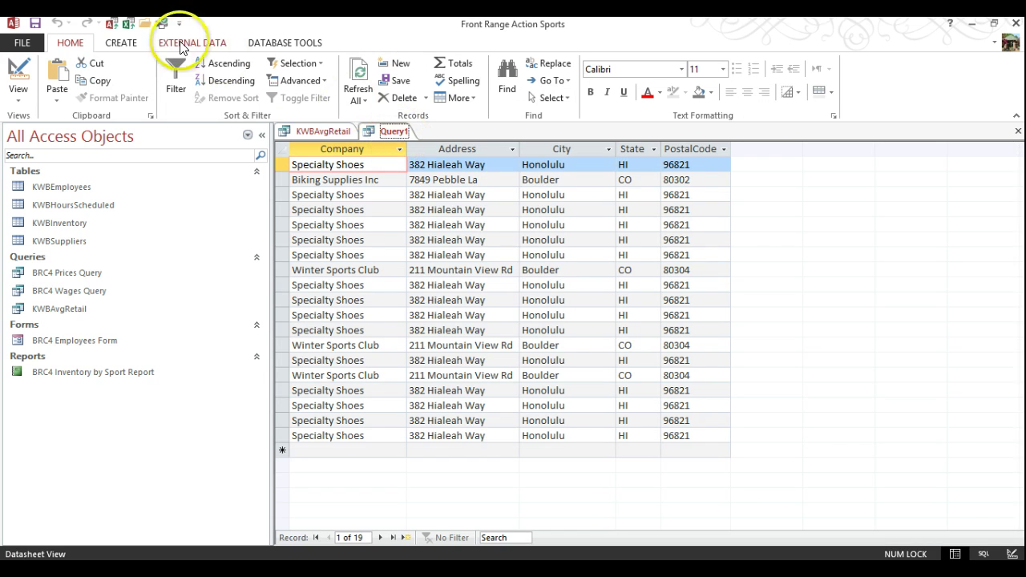
Save Query1 as KWBShoeSuppliers and close all open queries
left_click(36, 24)
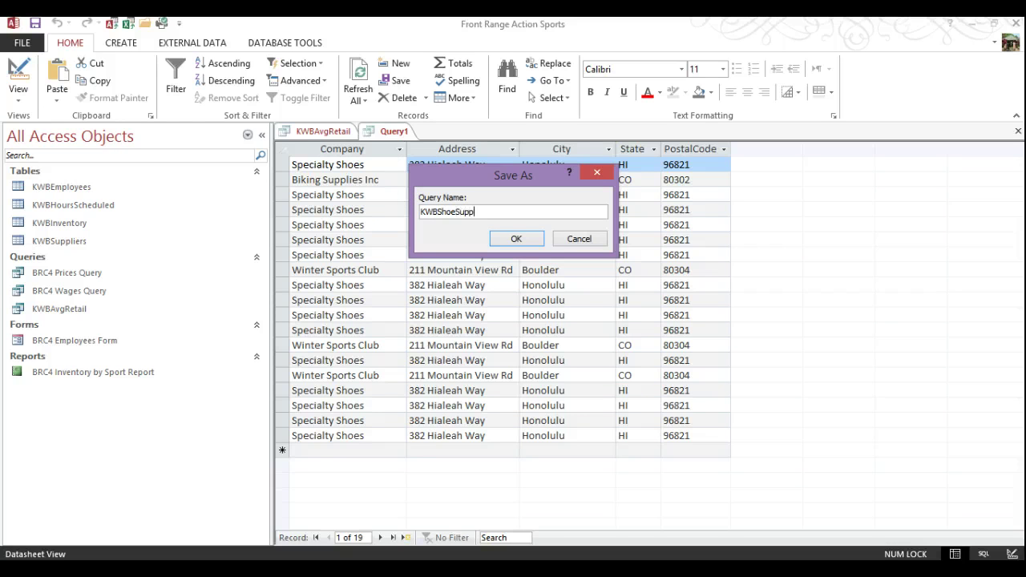
left_click(513, 238)
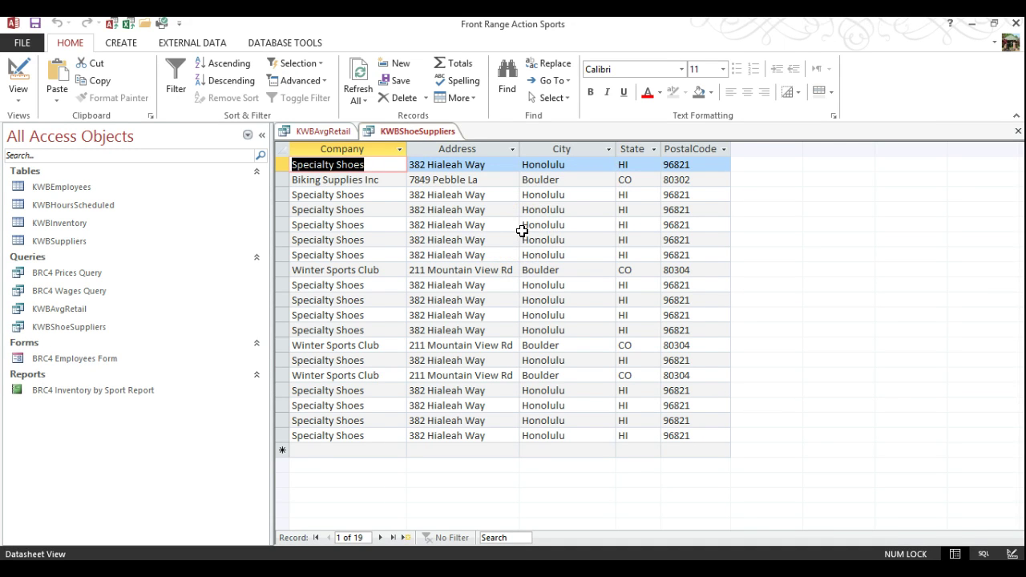
right_click(338, 133)
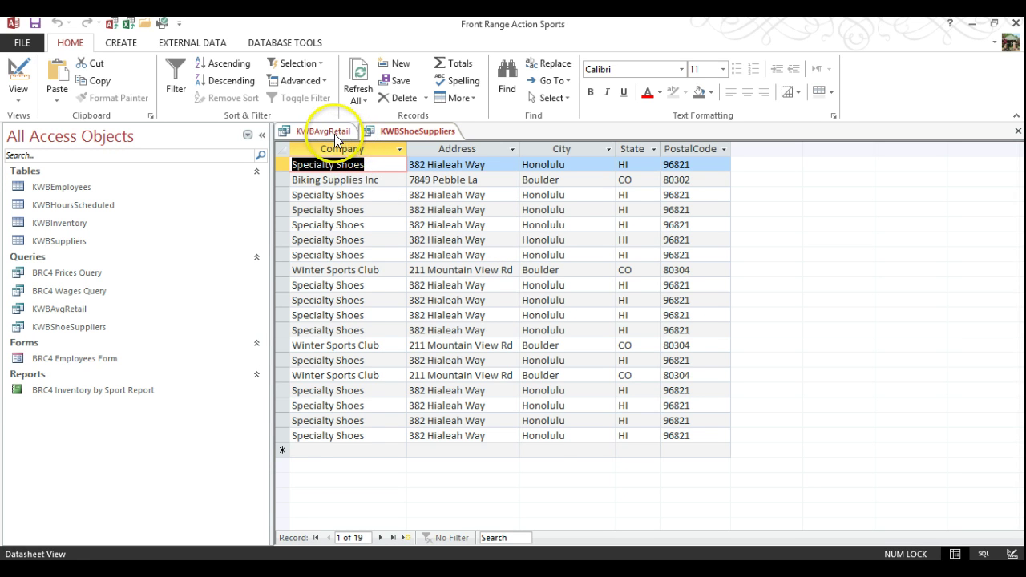
left_click(396, 186)
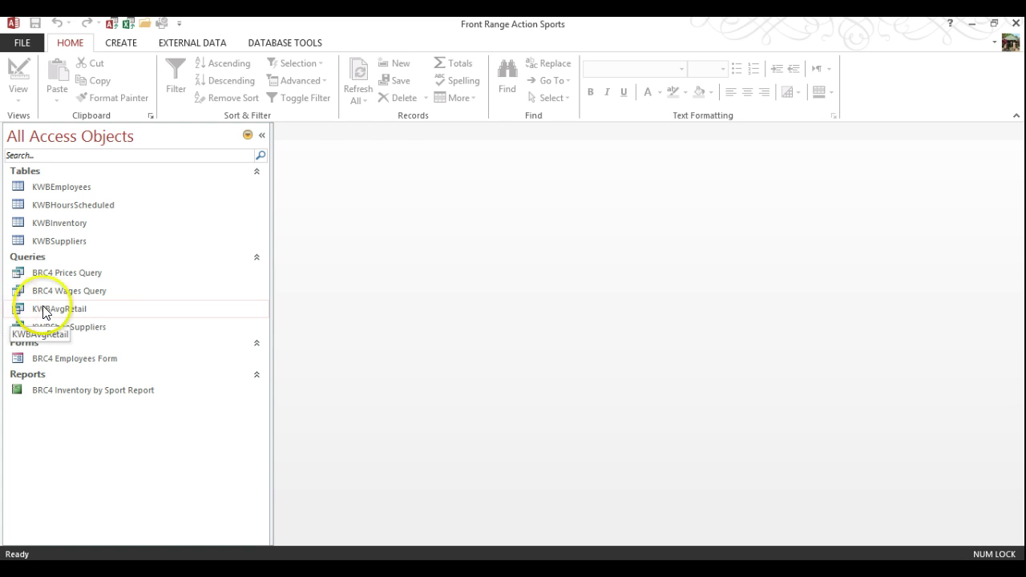
Create a basic report from the KWBShoeSuppliers query
left_click(125, 46)
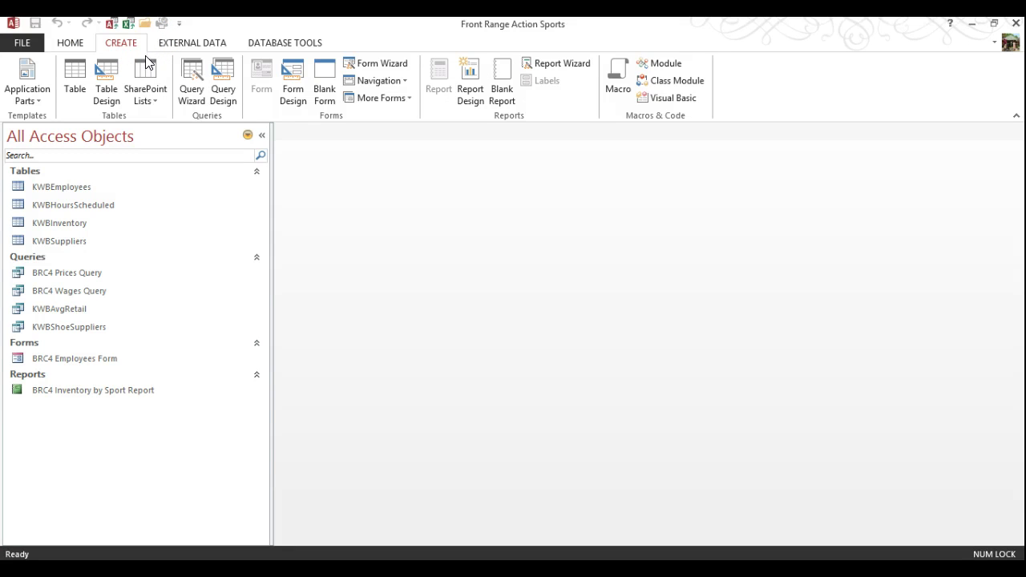
left_click(139, 96)
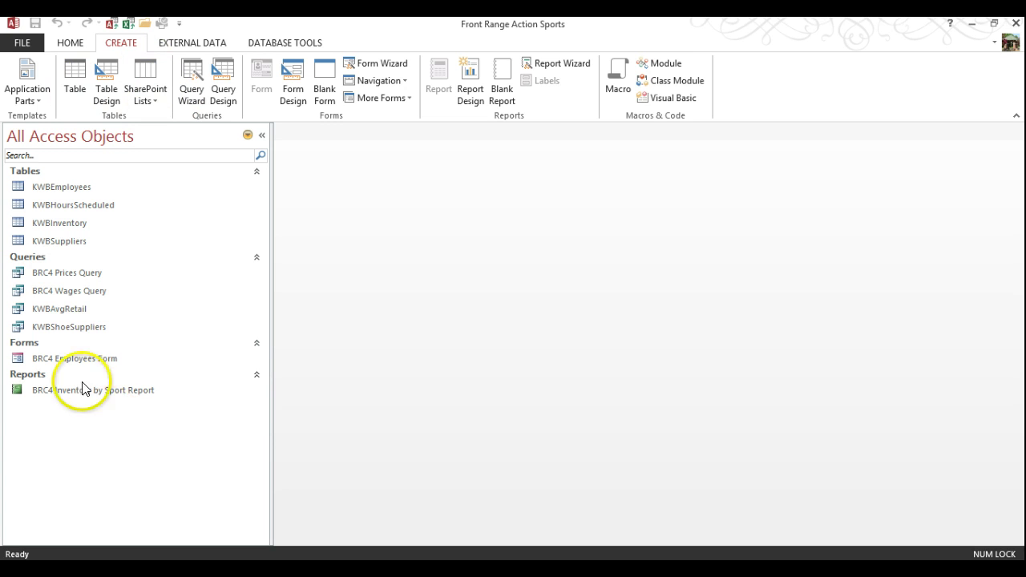
left_click(76, 330)
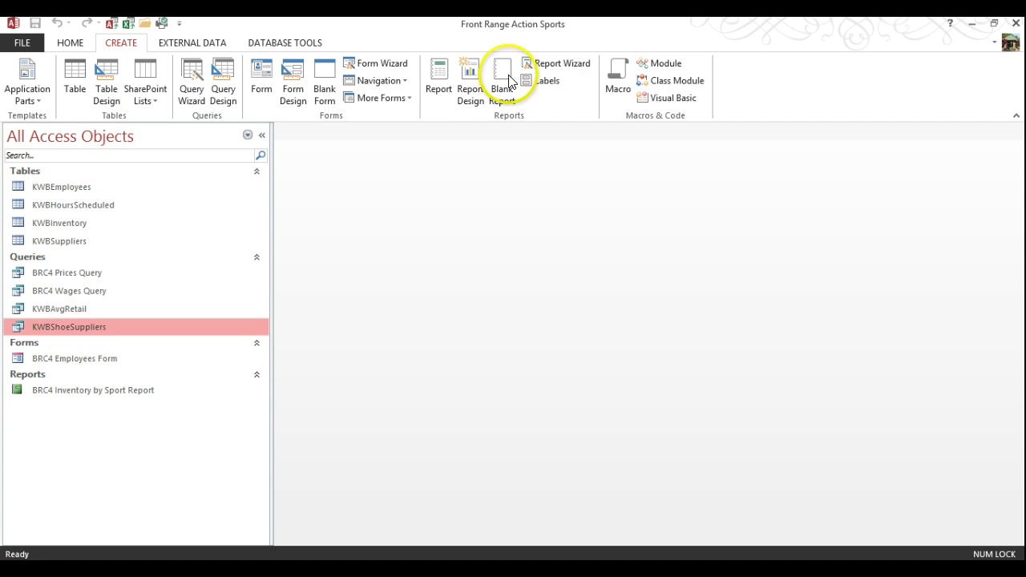
left_click(446, 81)
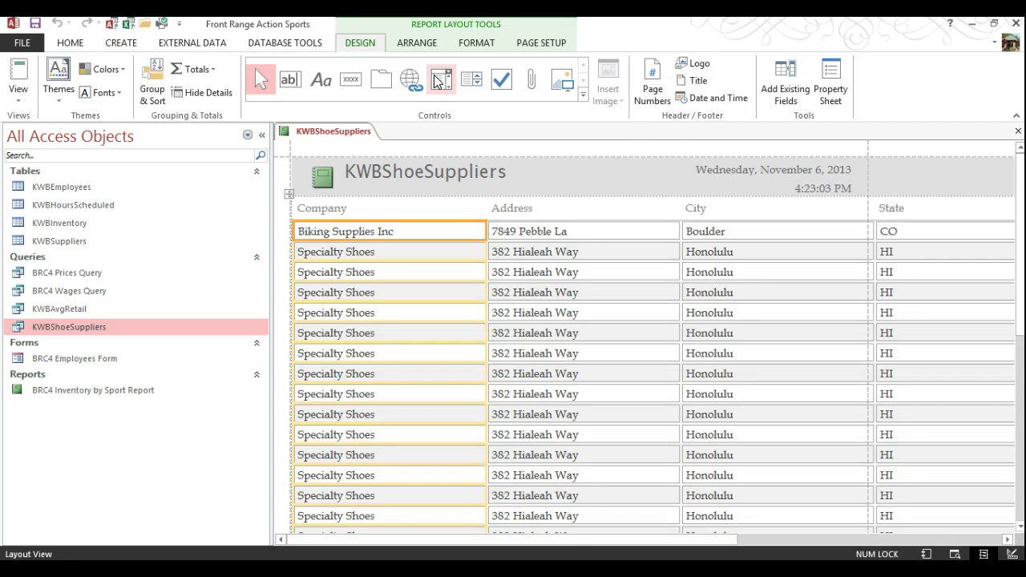
In Design view, replace the report header title with the student's name followed by Shoe Suppliers, and display the report in Report view
left_click(1012, 557)
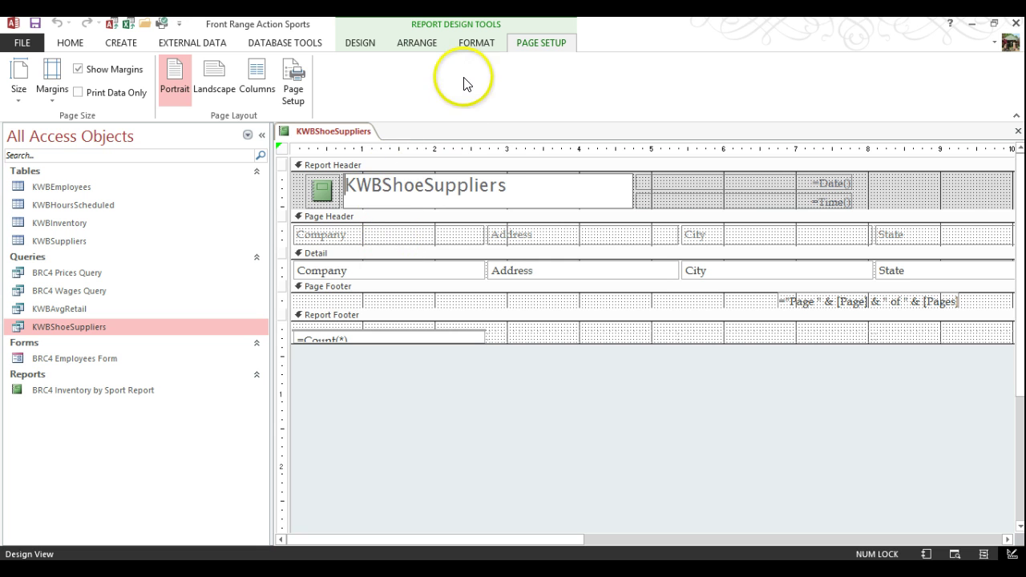
left_click(496, 184)
key("shift+Home")
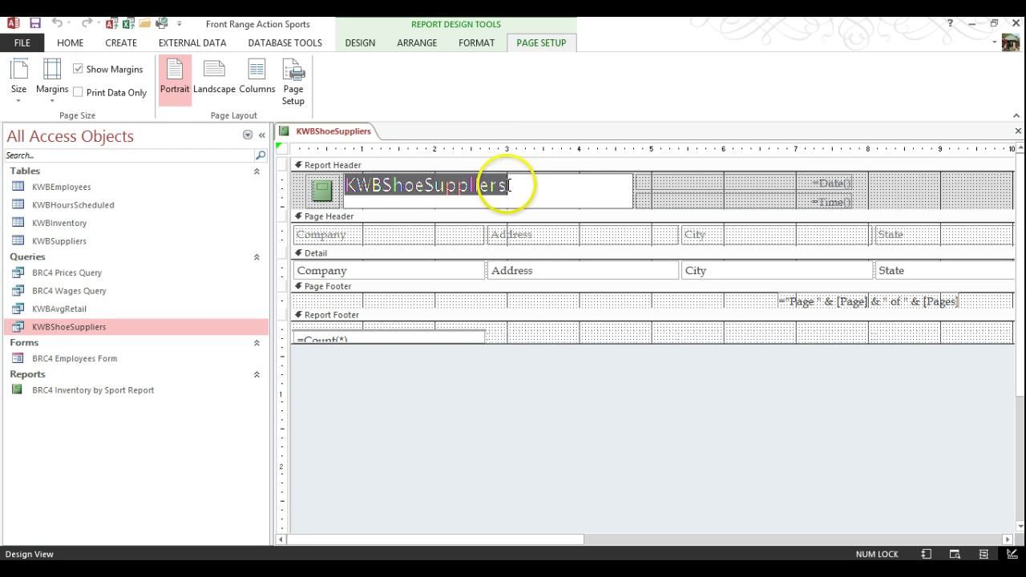
key("Delete")
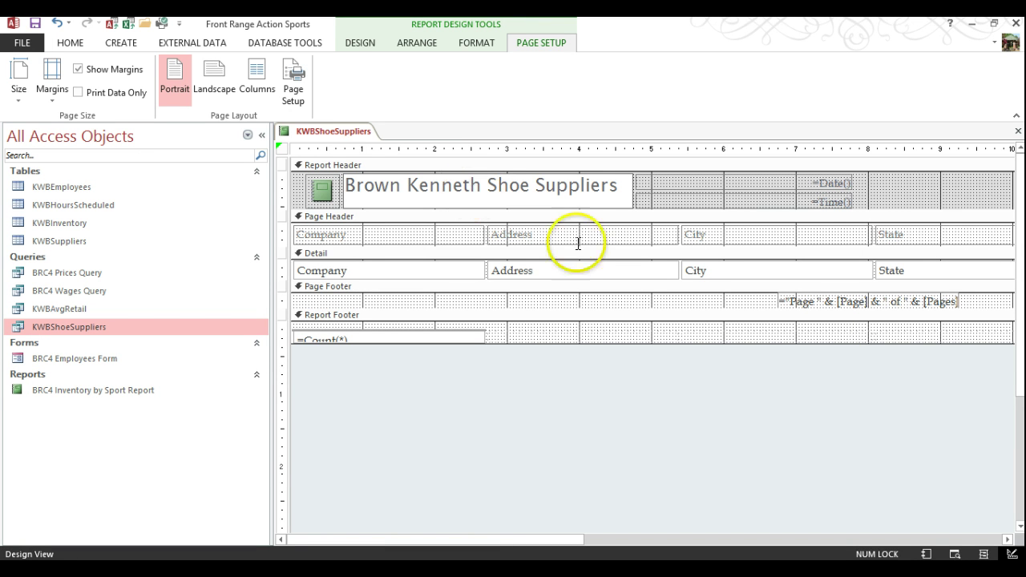
left_click(928, 554)
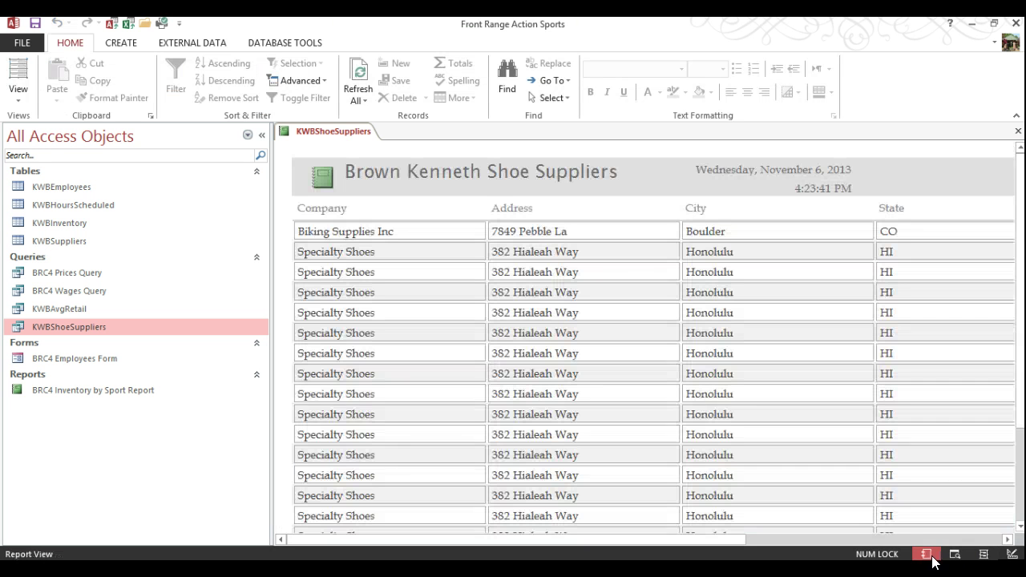
Check how the report's columns fit the printed page in Print Preview, and switch to Design view
left_click(18, 80)
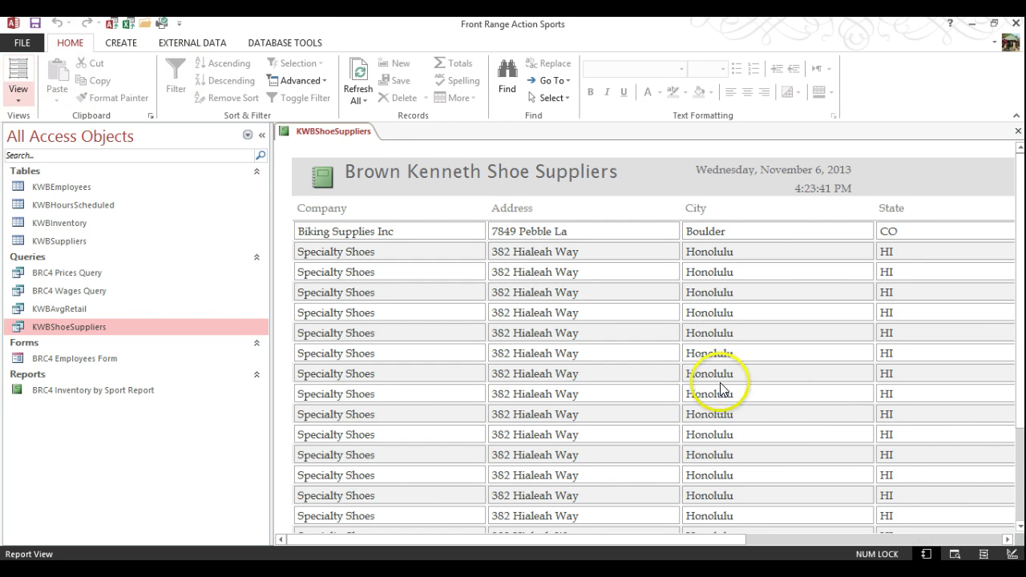
left_click(955, 556)
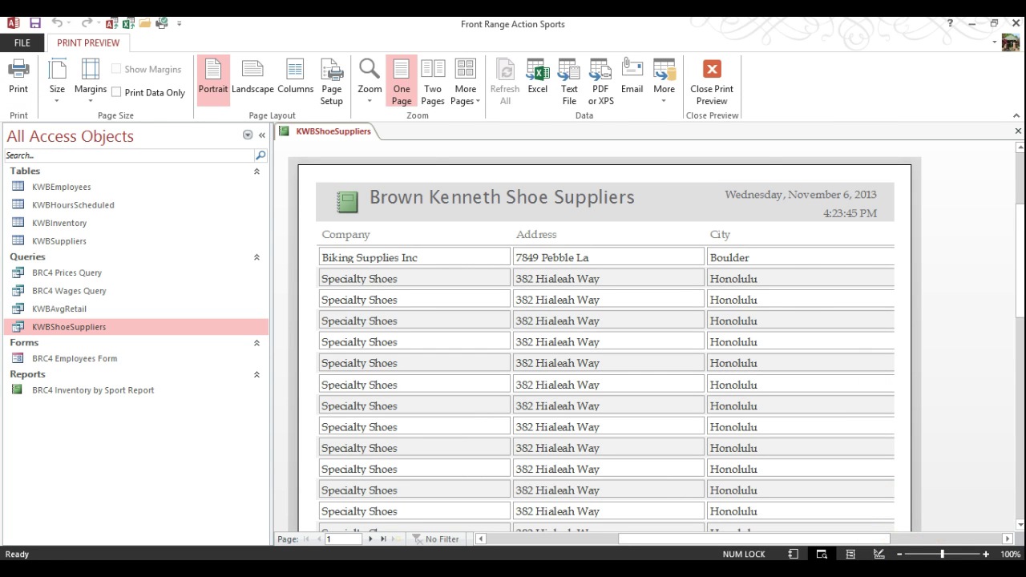
left_click(879, 554)
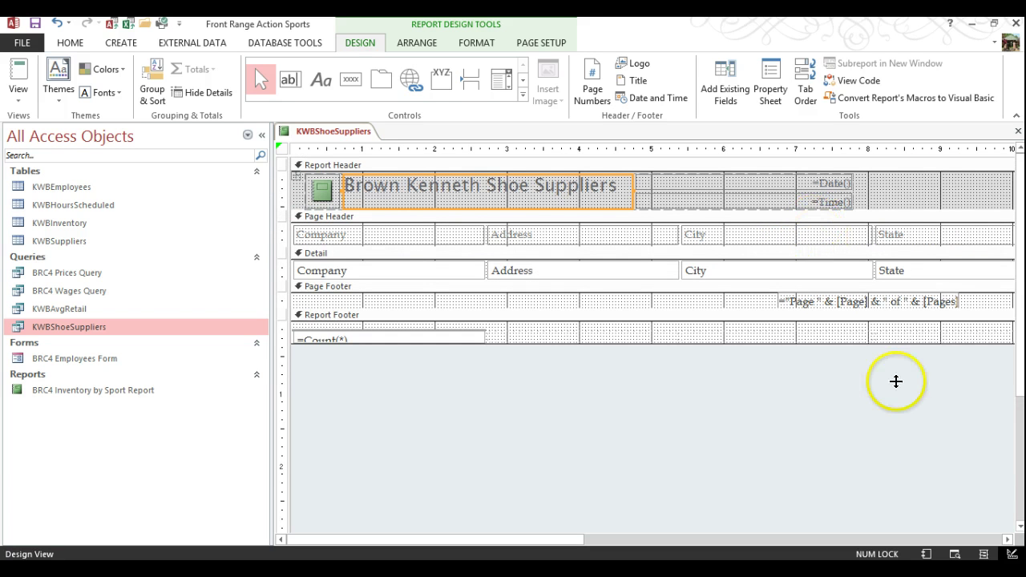
In Layout view, narrow the City column, heading and data together, to fit its city names
left_click(984, 554)
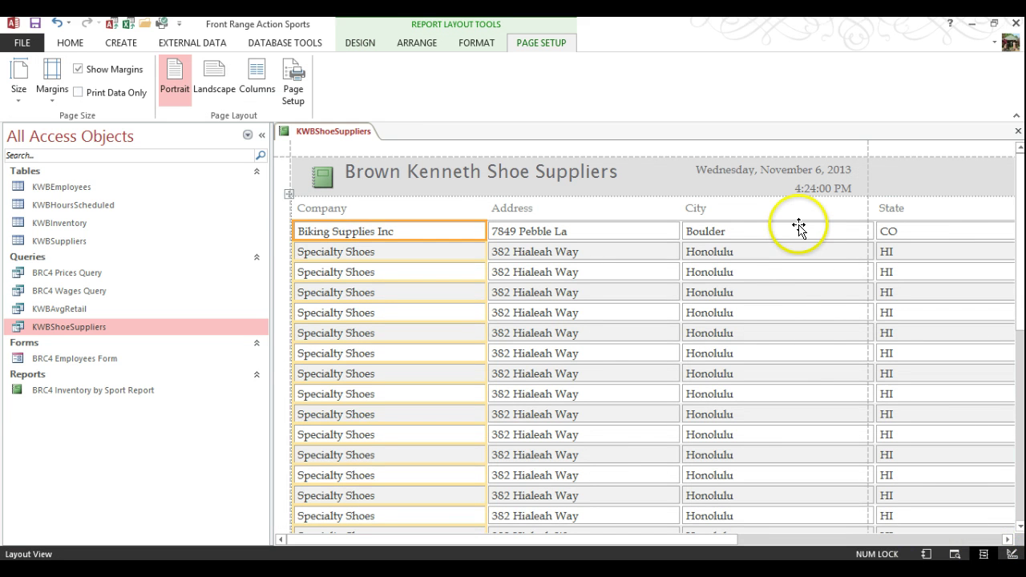
left_click(799, 229)
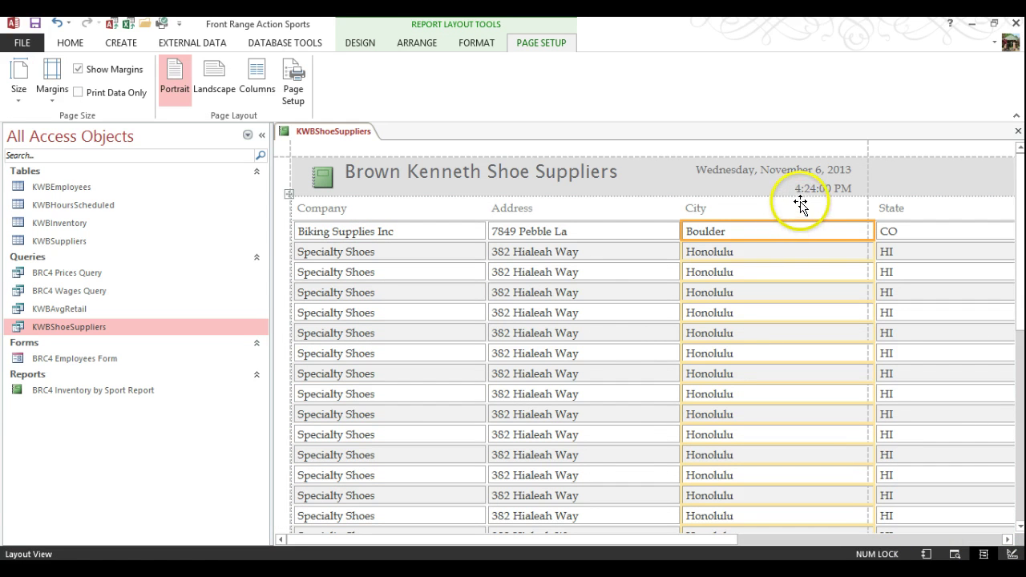
double_click(650, 213)
left_click(731, 212)
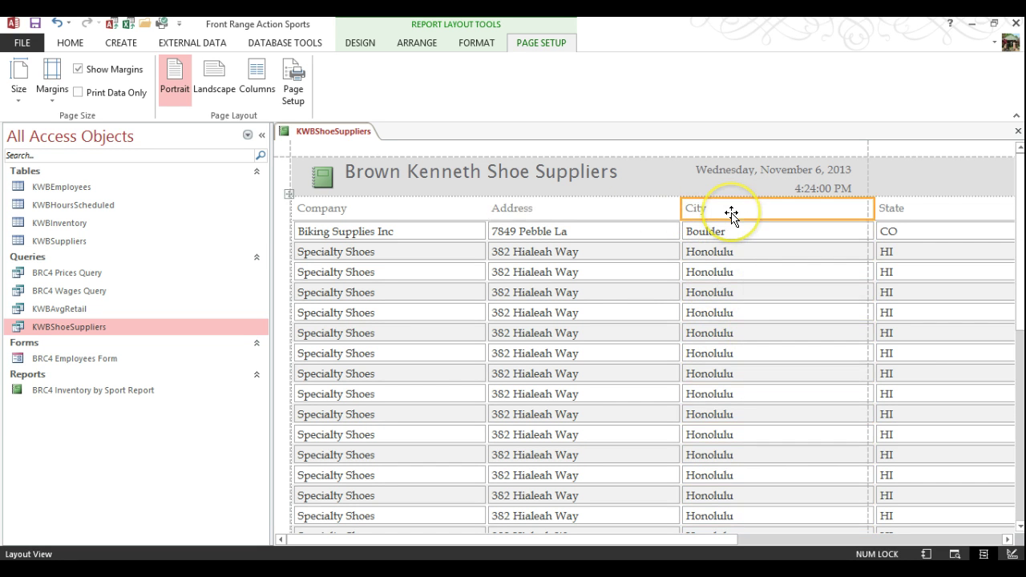
left_click(725, 233, "shift")
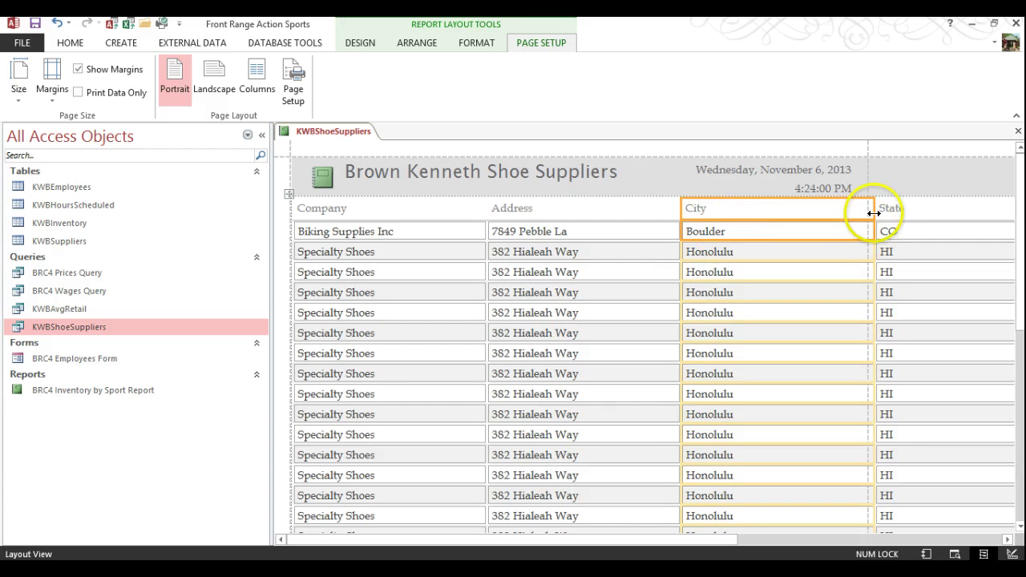
left_click_drag(876, 207, 774, 210)
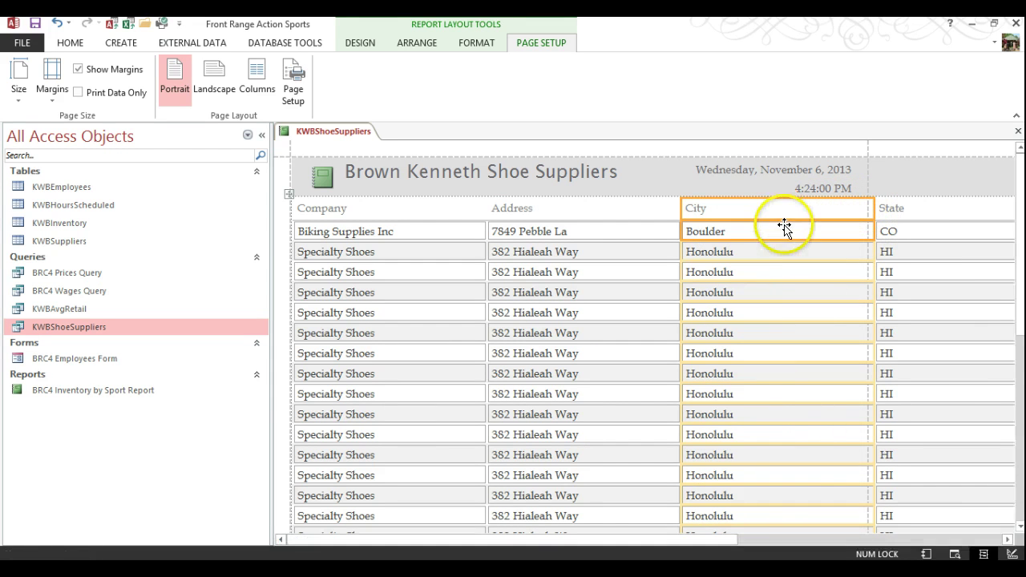
scroll(784, 244, "down", 3)
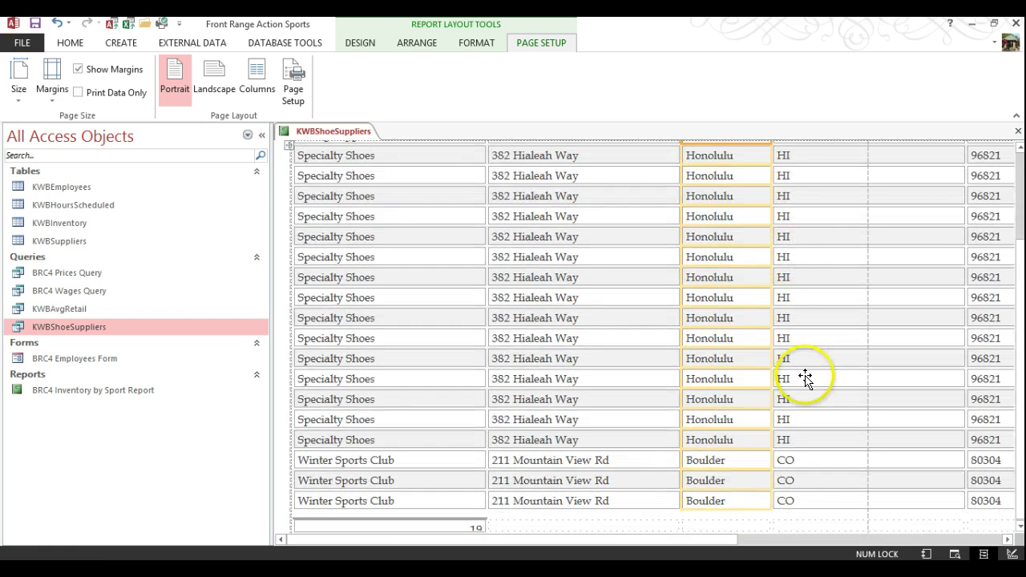
scroll(804, 384, "up", 3)
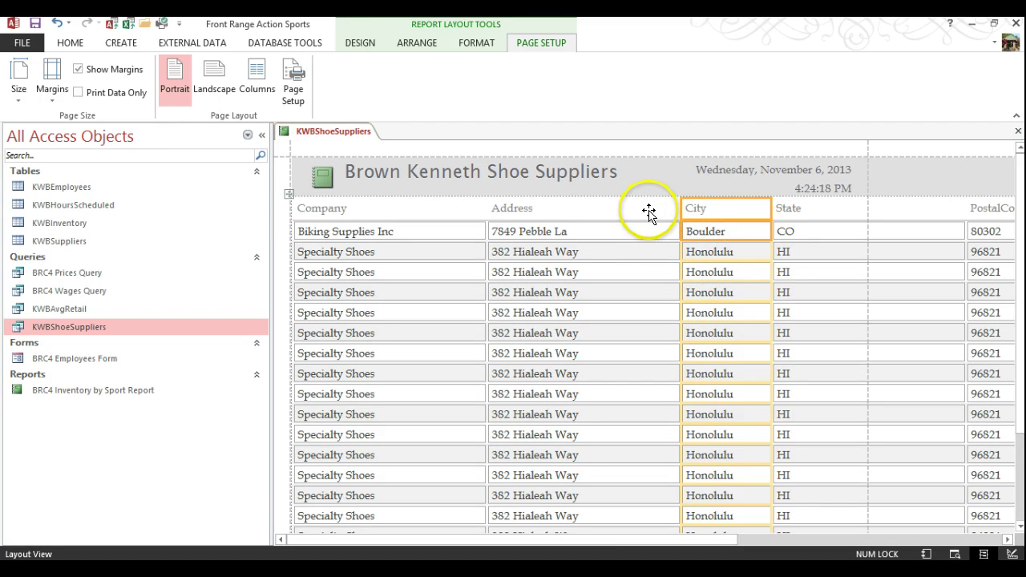
Narrow the report's Company and Address columns, headings included, to fit their longest entries
left_click(437, 221)
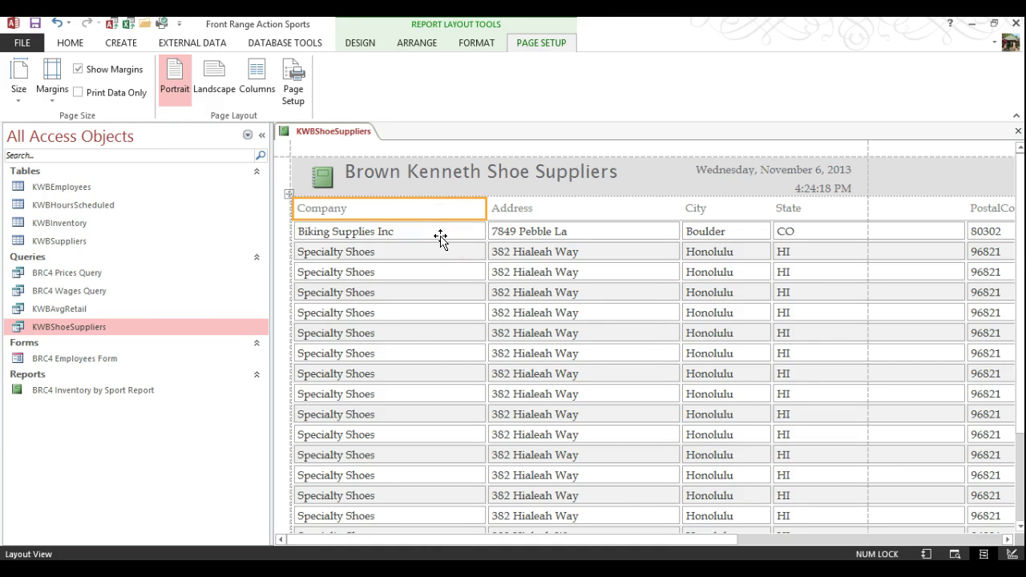
left_click(440, 232, "shift")
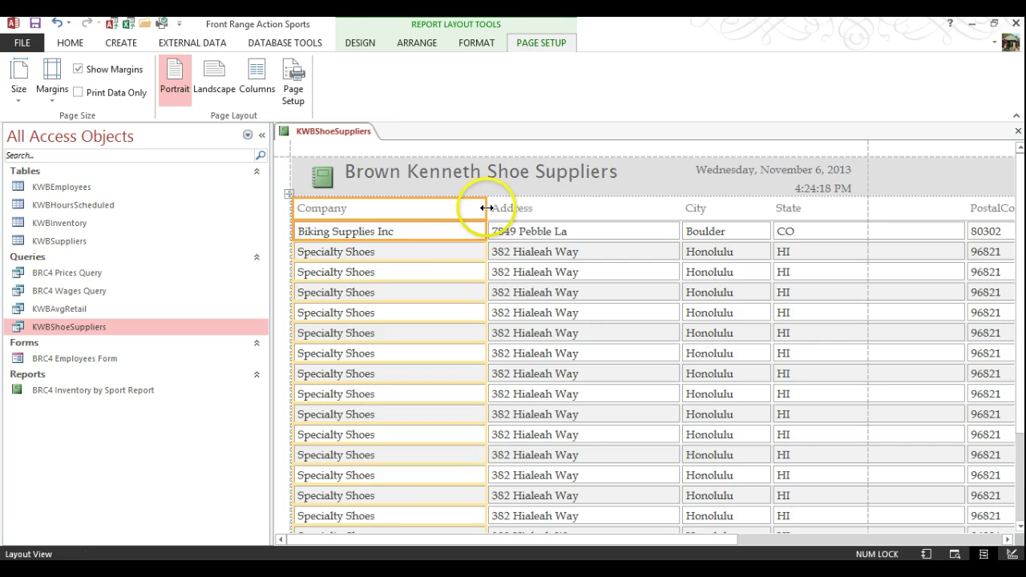
left_click_drag(486, 208, 435, 213)
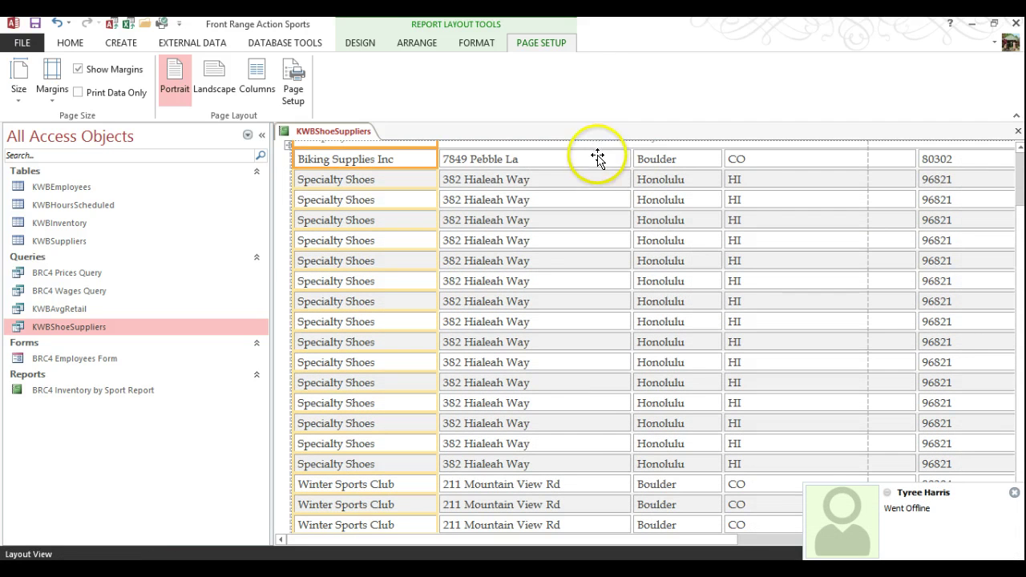
left_click(597, 157)
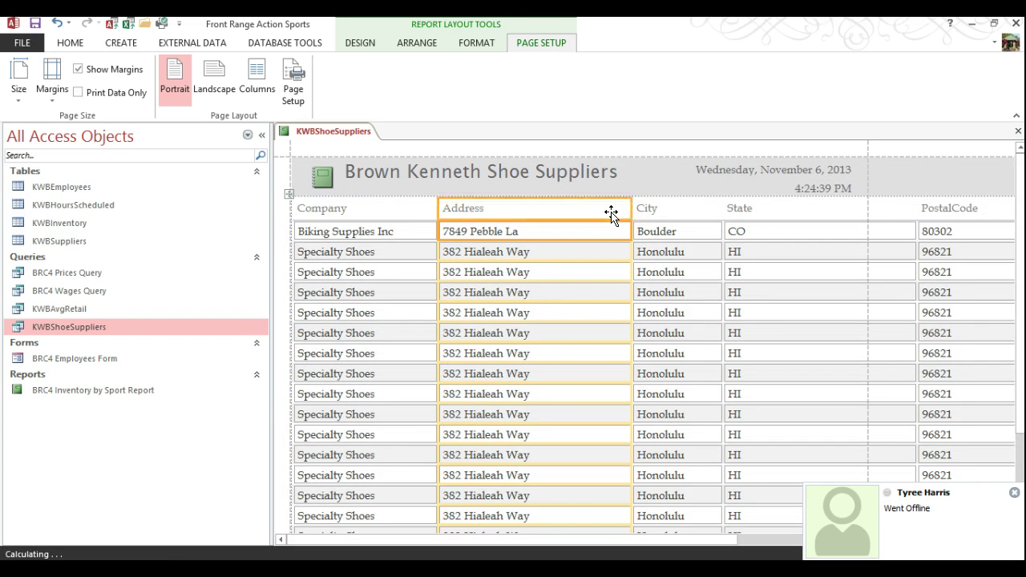
left_click_drag(629, 211, 589, 210)
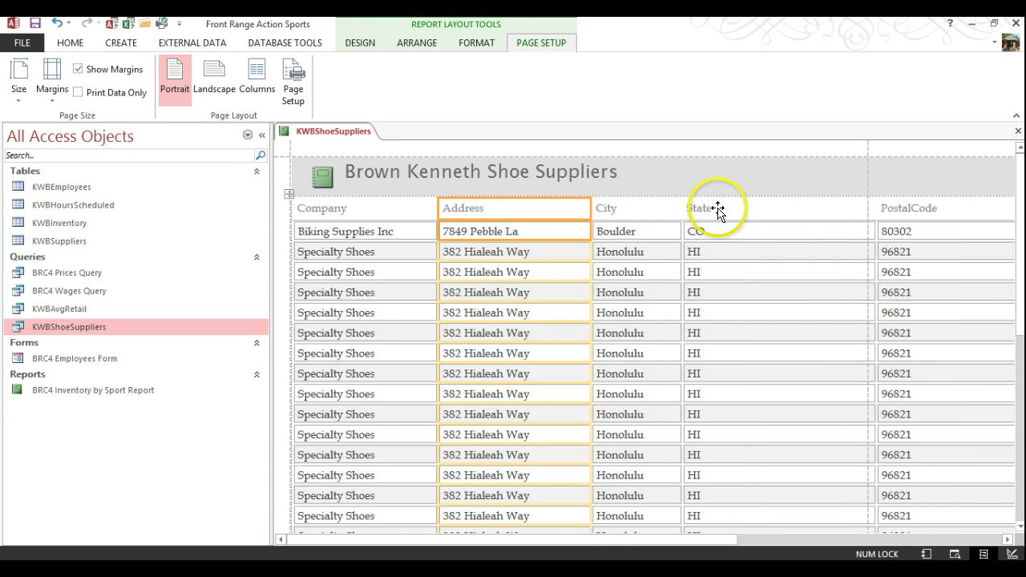
Narrow the State and PostalCode columns so that all columns fit inside the page margin line
left_click(717, 210)
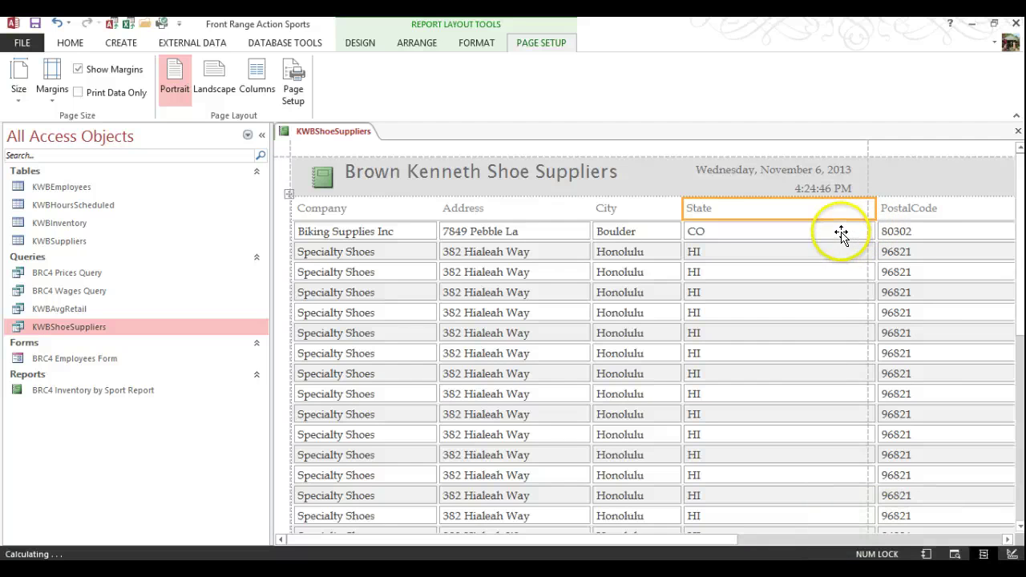
left_click(732, 228)
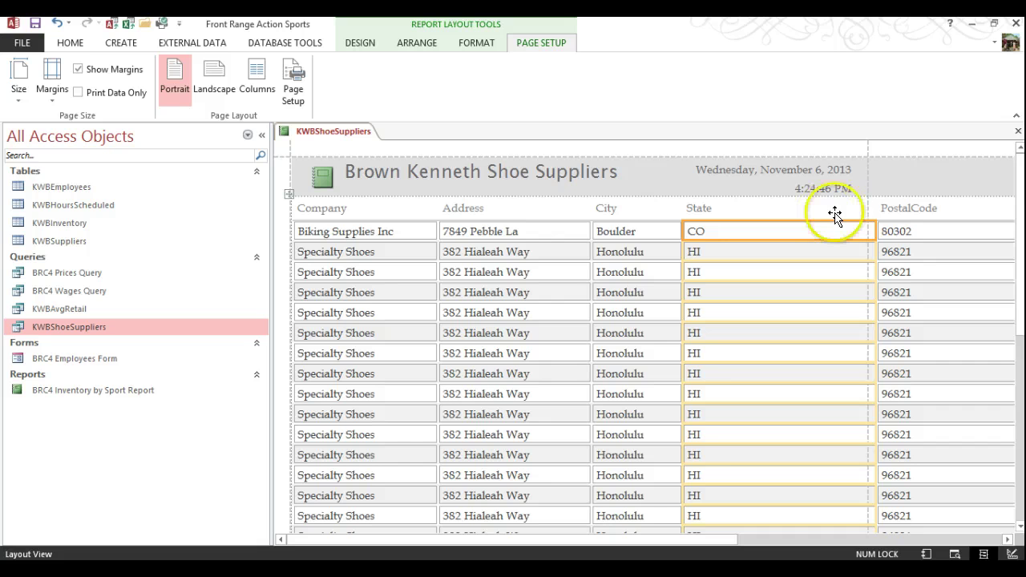
left_click(874, 228)
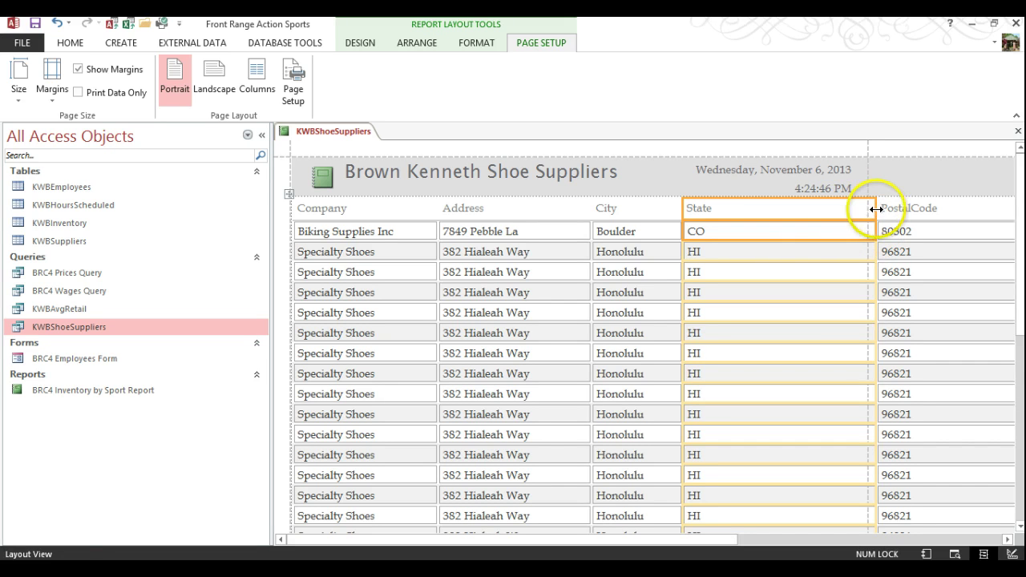
left_click_drag(876, 209, 723, 210)
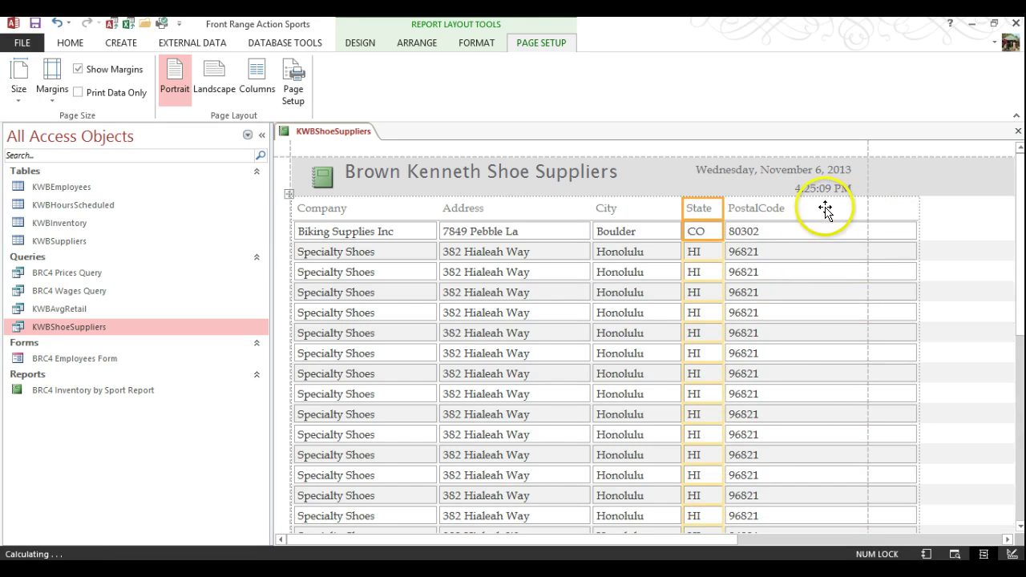
left_click(886, 215)
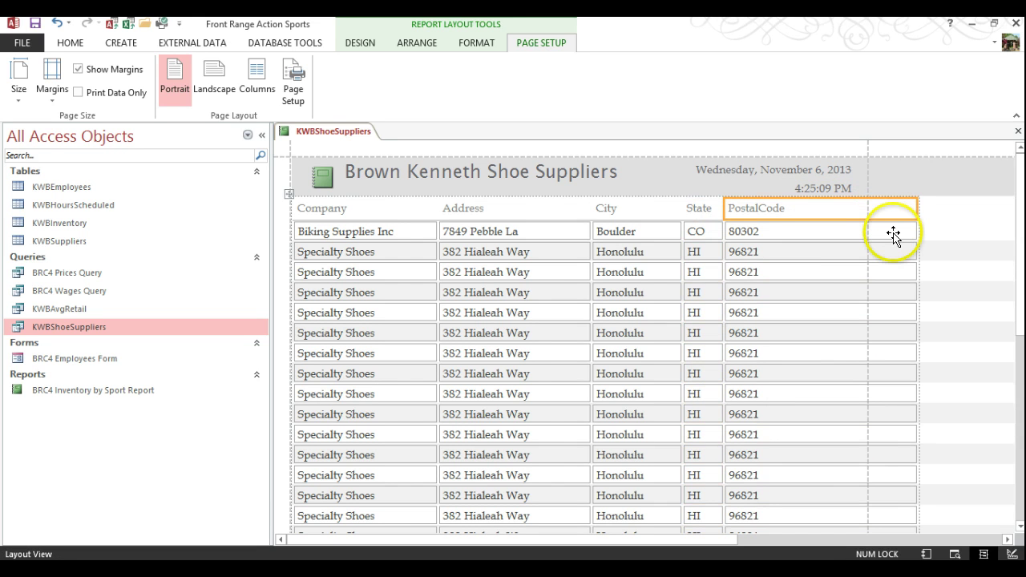
left_click_drag(916, 211, 840, 210)
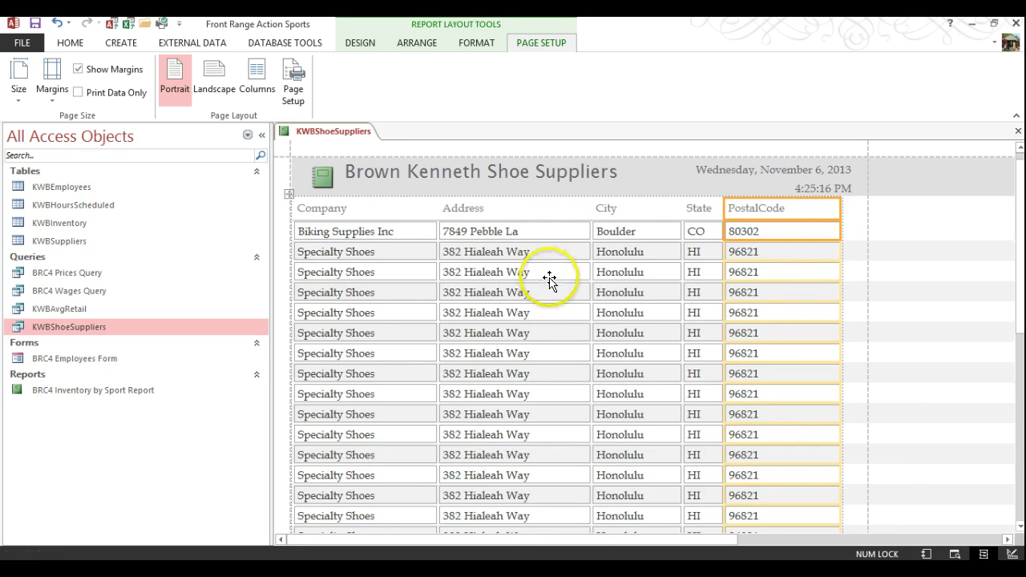
Check the end of the report and save it under the name KWBShoeSuppliers
scroll(561, 298, "down", 3)
scroll(525, 376, "down", 1)
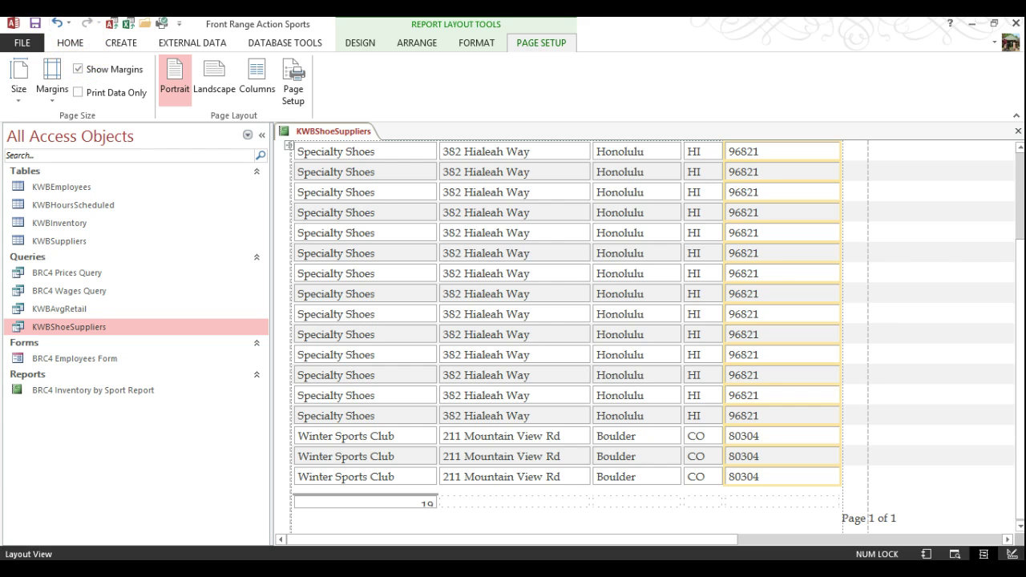
left_click(32, 24)
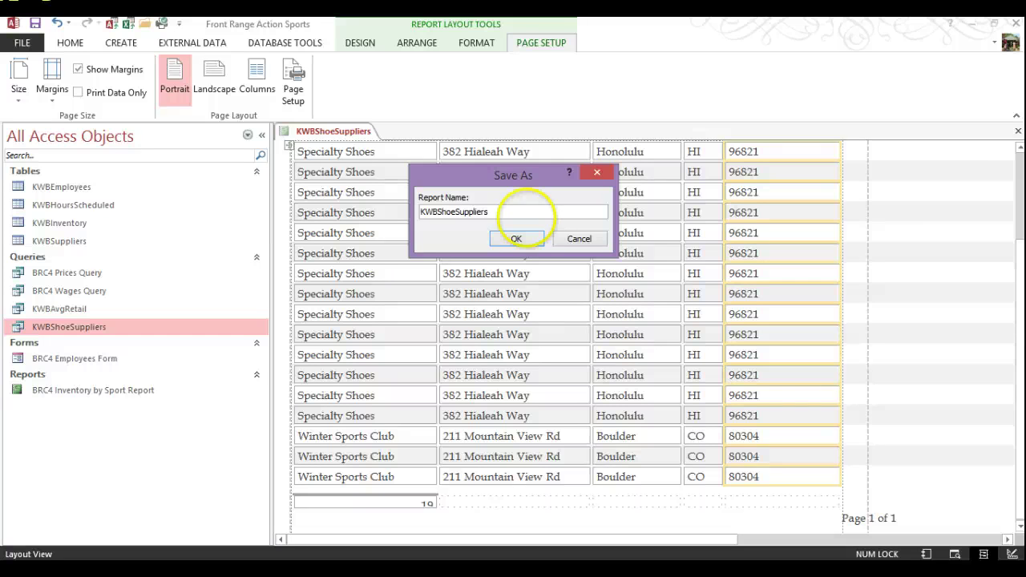
left_click(522, 242)
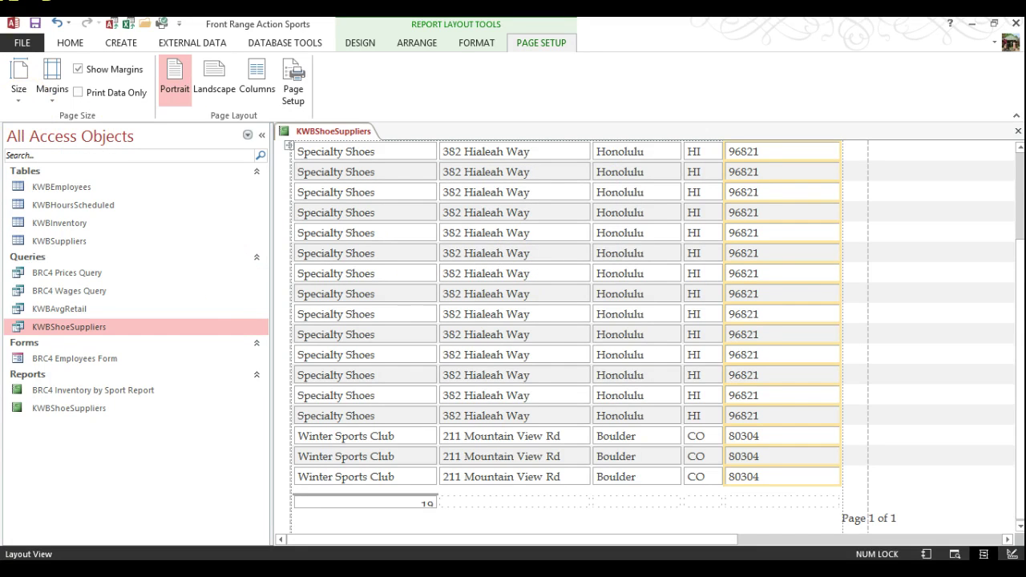
From Print Preview, start a PDF export to BRC4 > Business Running Case 4 > Front Range Action Sports on Removable Disk (E:)
left_click(22, 42)
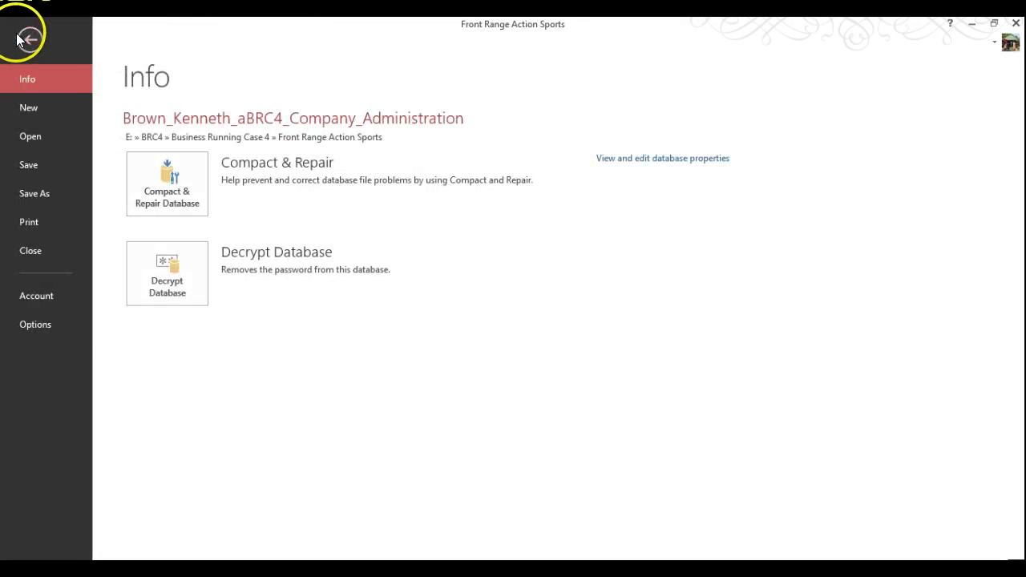
left_click(29, 37)
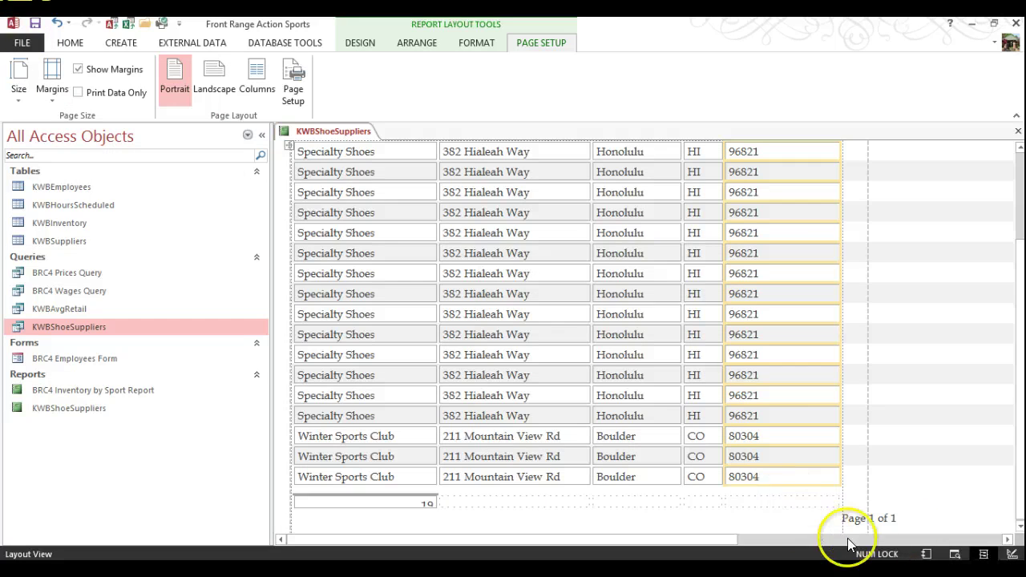
left_click(955, 554)
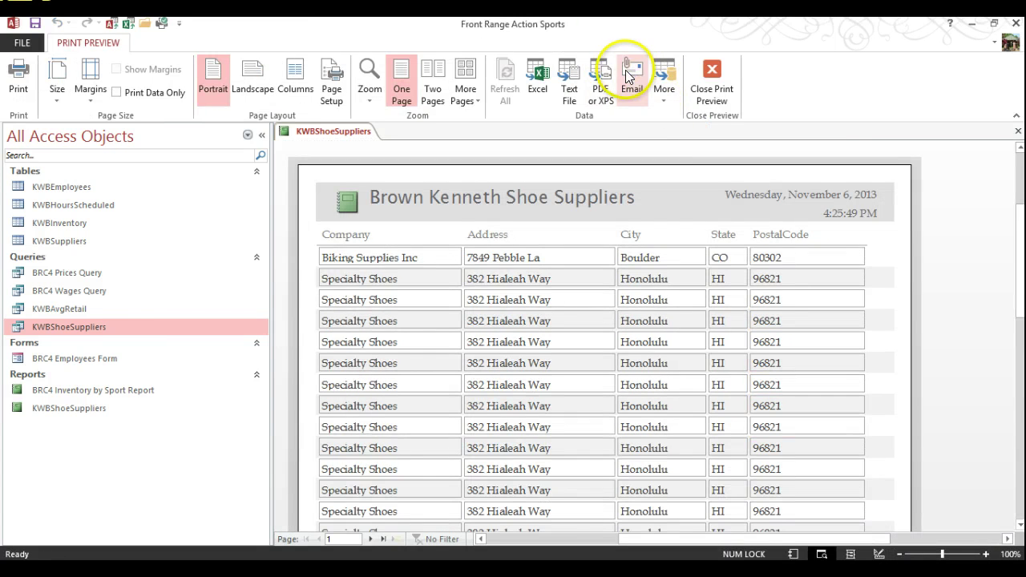
left_click(603, 86)
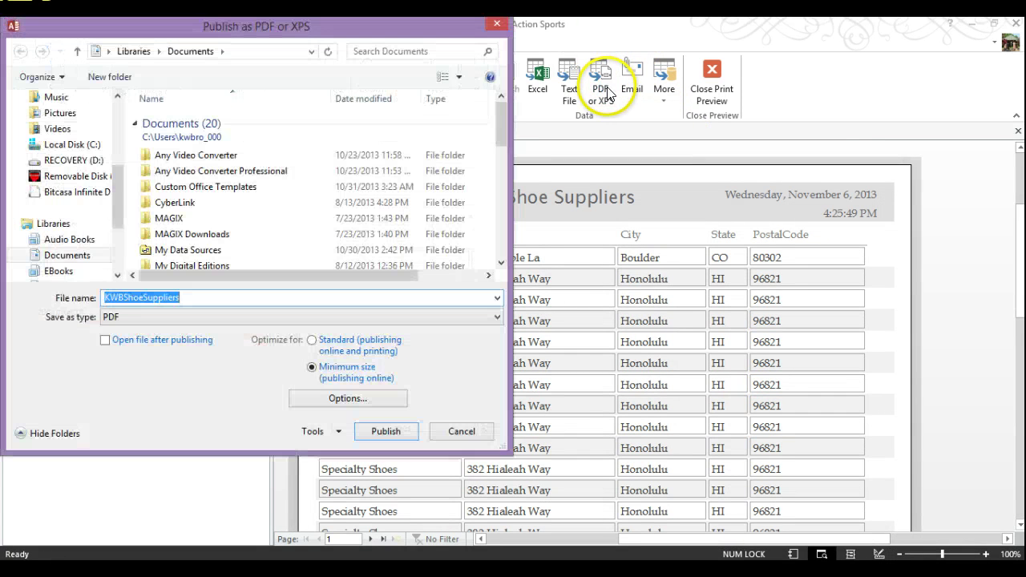
left_click(94, 180)
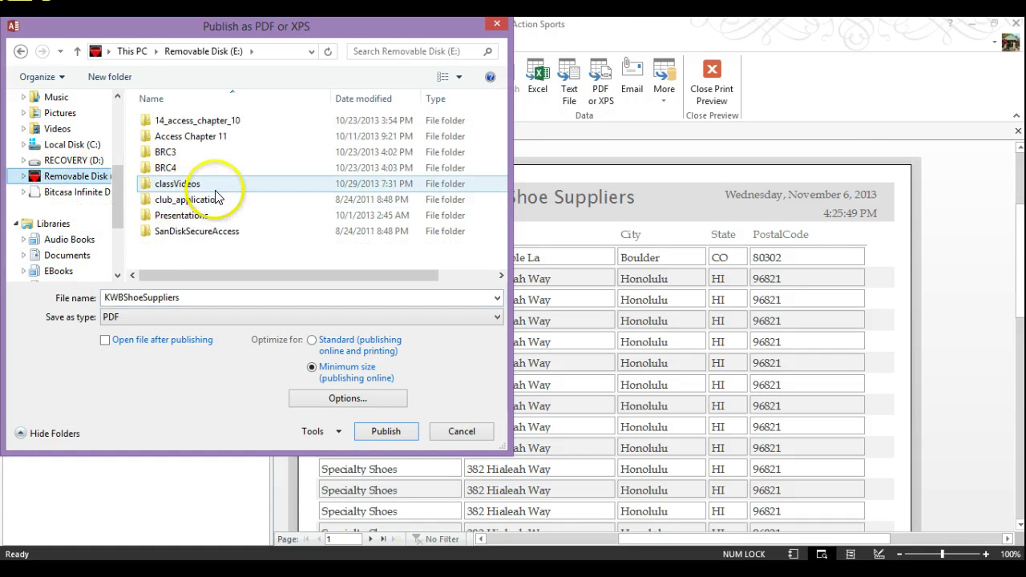
double_click(178, 164)
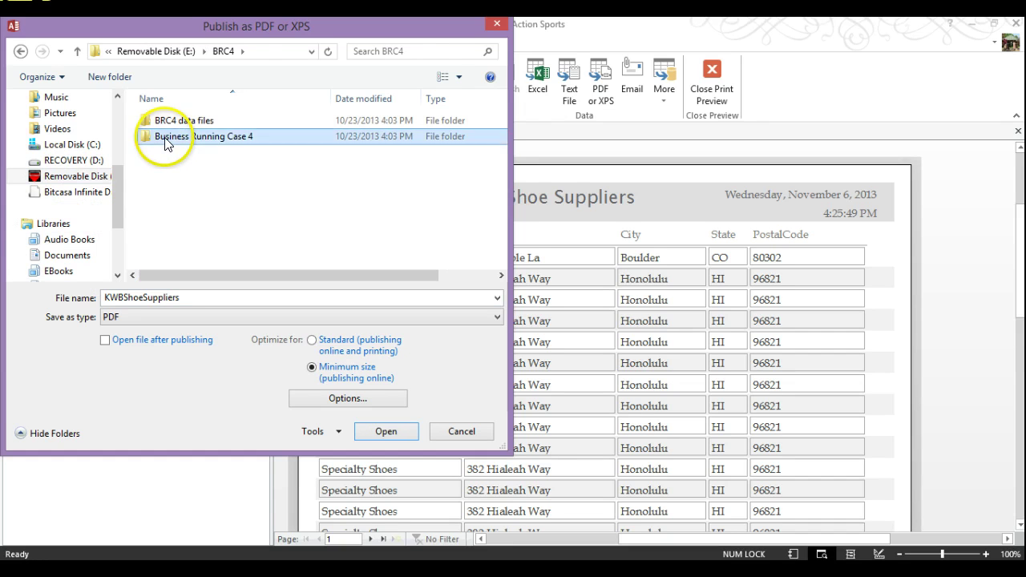
double_click(168, 138)
double_click(168, 123)
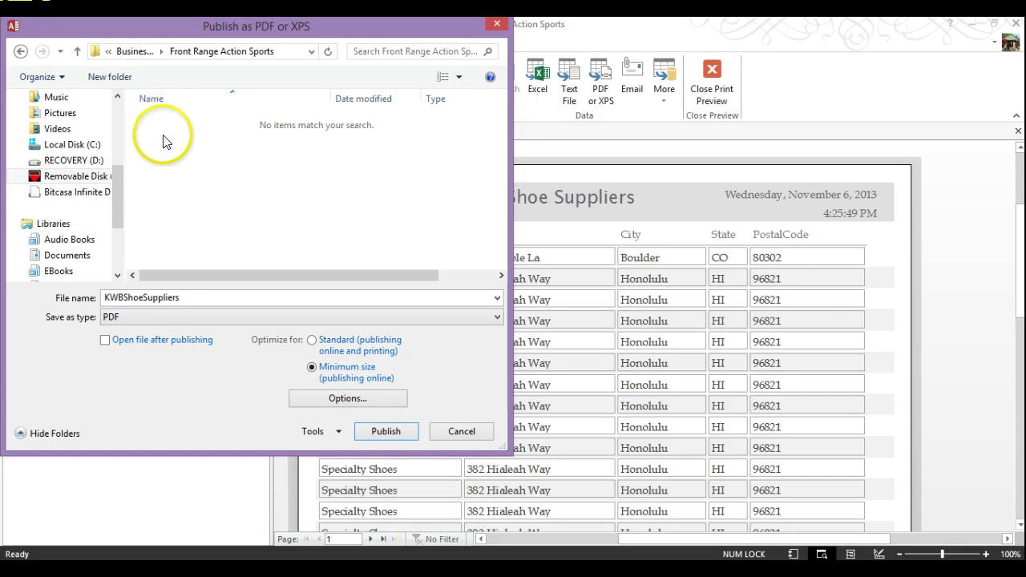
Name the PDF with the student's name followed by ShoeSuppliers report, and publish it
double_click(124, 299)
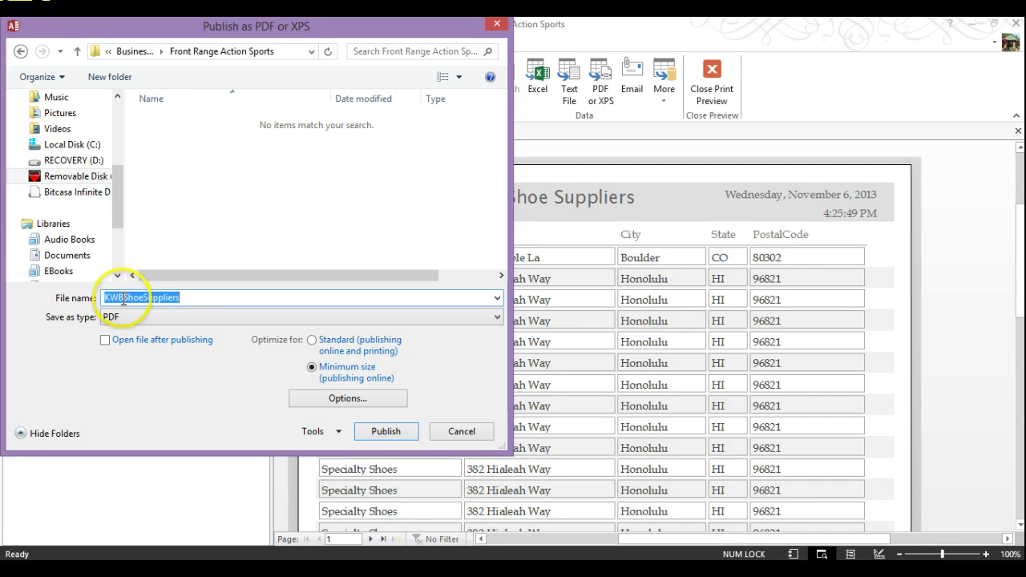
left_click_drag(124, 298, 105, 300)
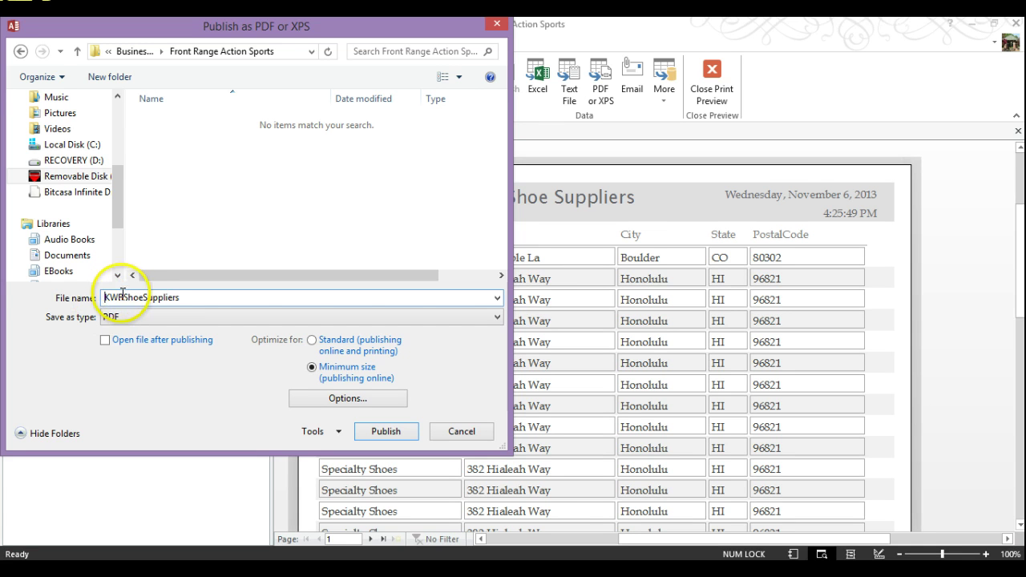
double_click(122, 298)
left_click_drag(123, 297, 50, 290)
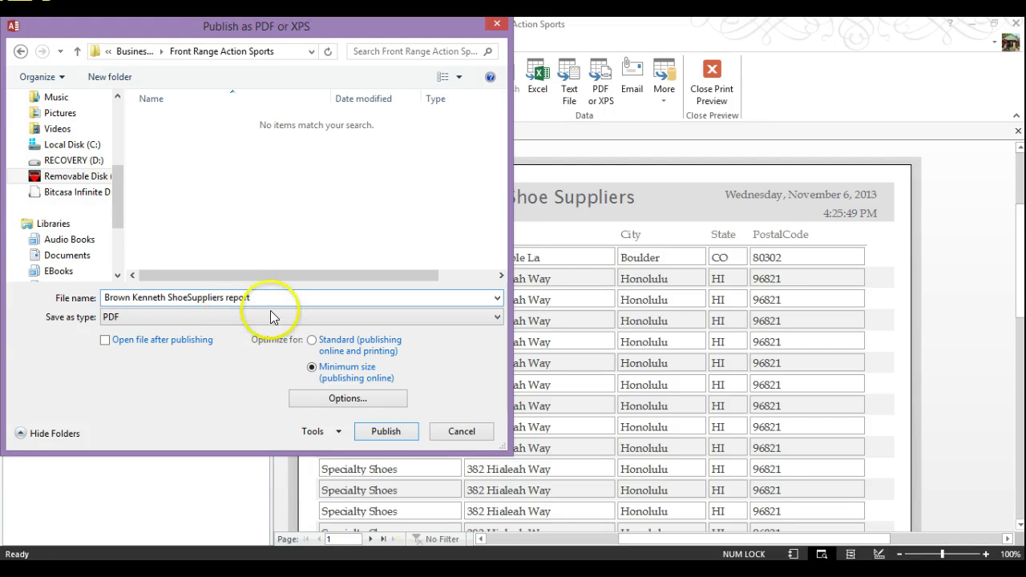
left_click(377, 429)
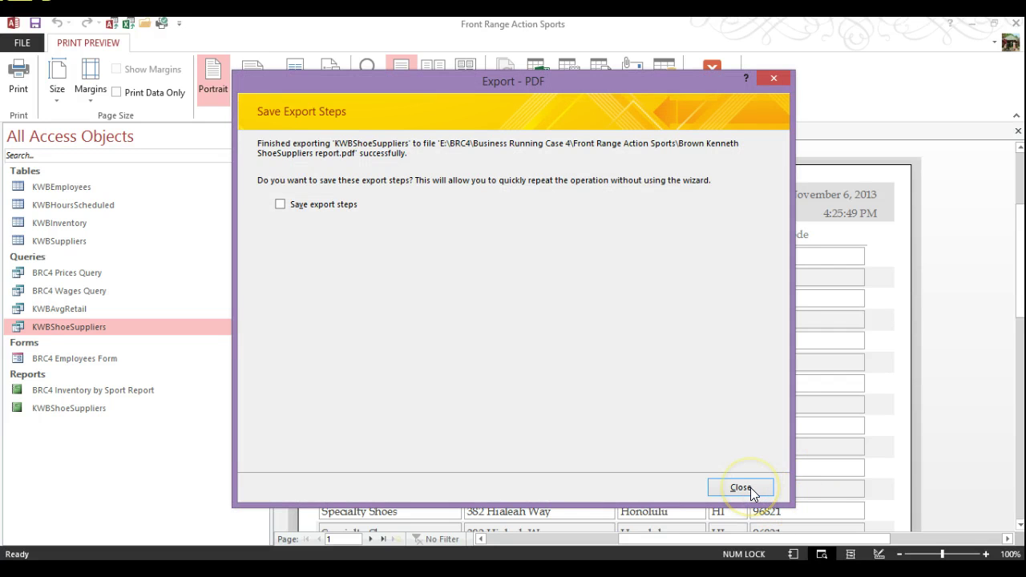
Finish the PDF export without saving the export steps, and close the KWBShoeSuppliers report
left_click(740, 487)
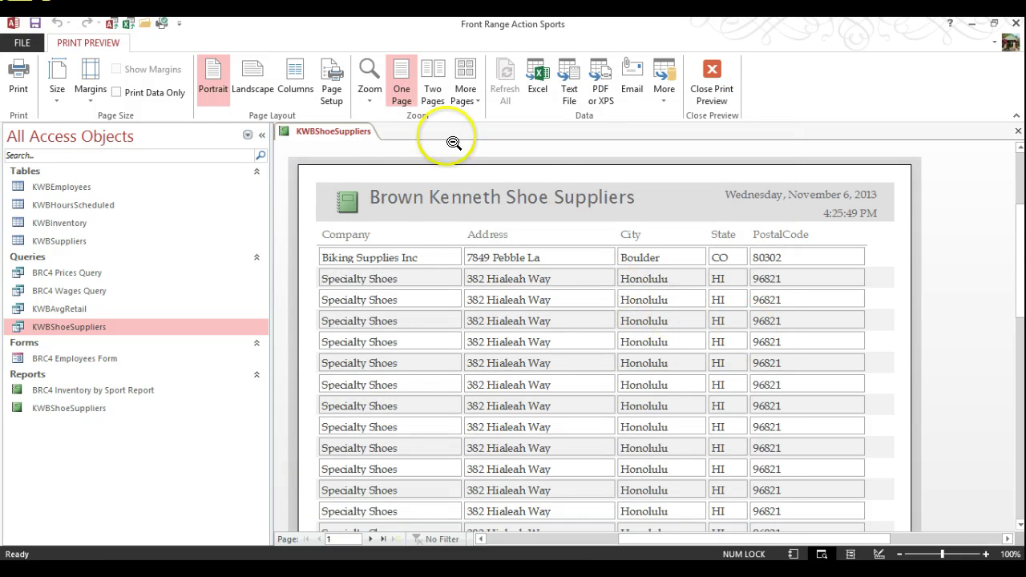
right_click(317, 136)
left_click(348, 153)
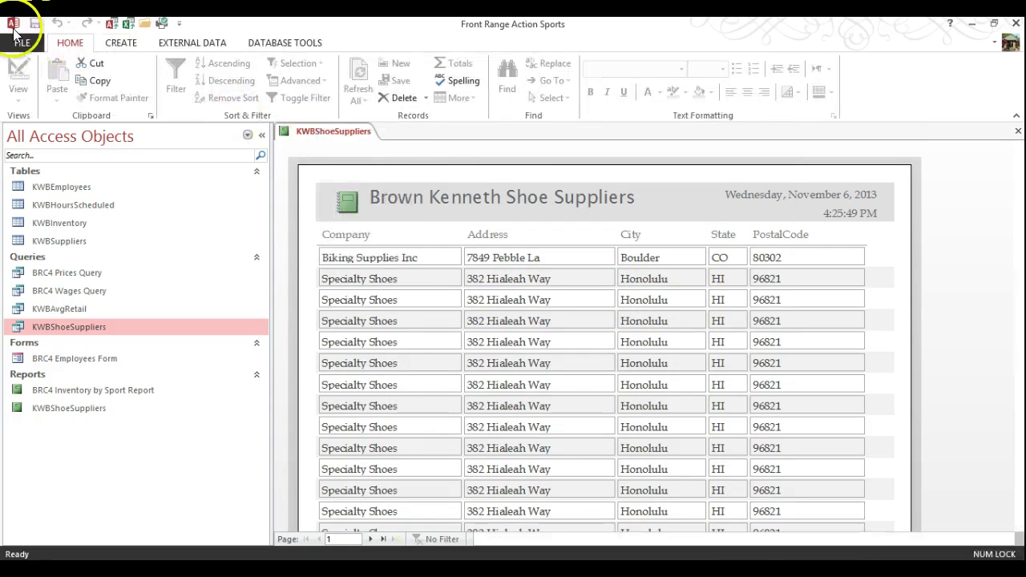
Start saving the whole database as a compiled ACCDE file
left_click(20, 43)
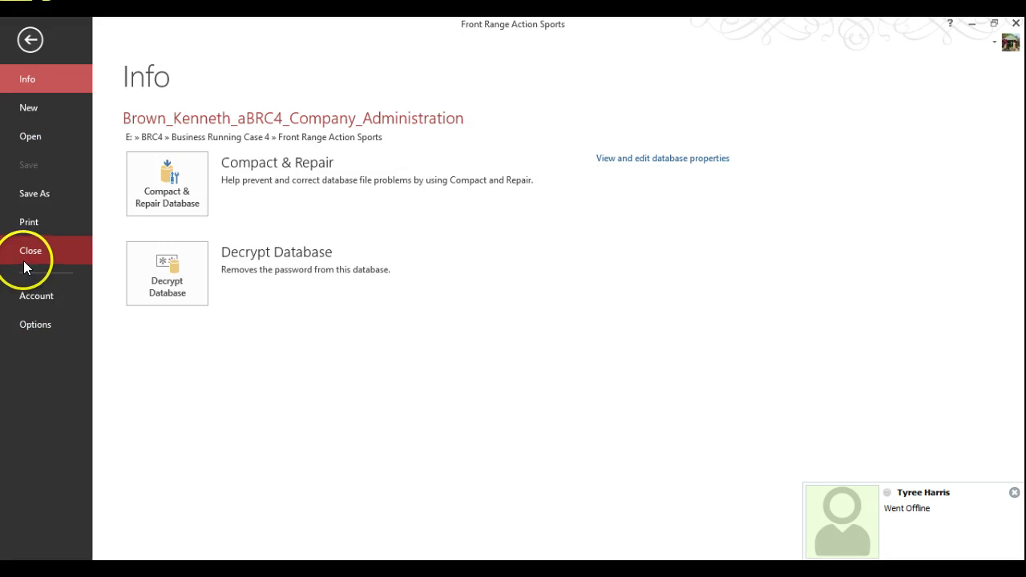
left_click(34, 194)
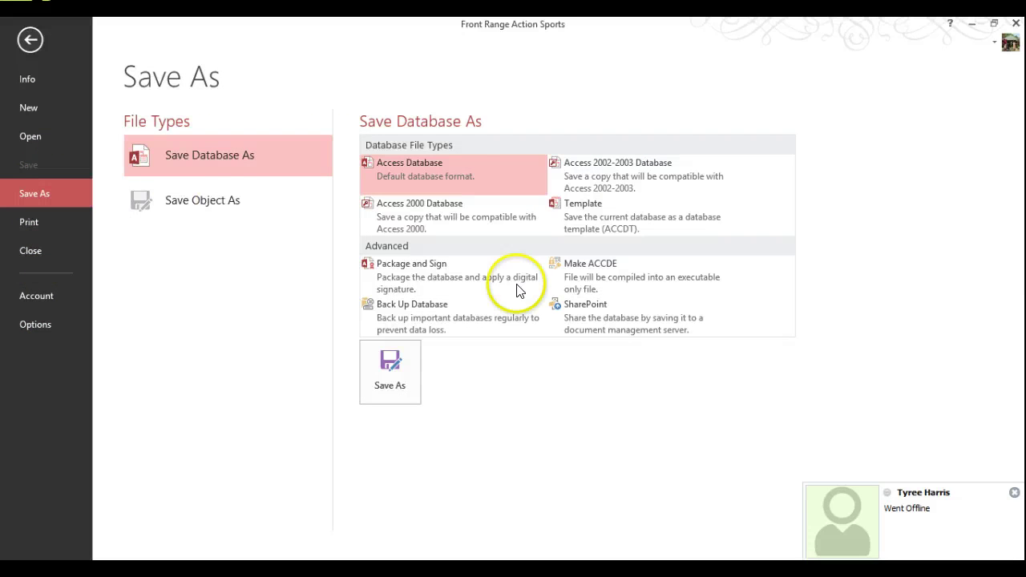
left_click(592, 271)
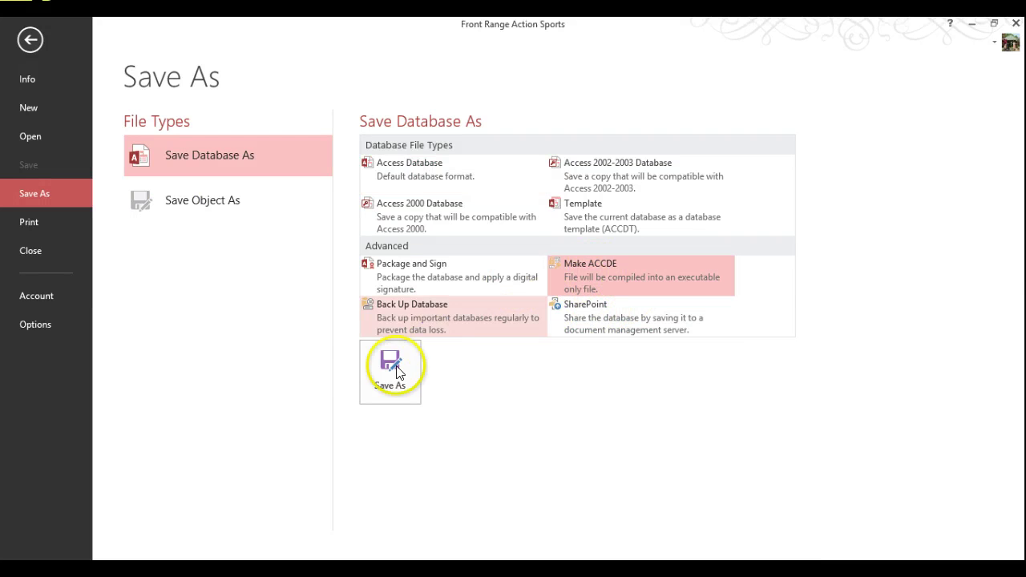
left_click(373, 374)
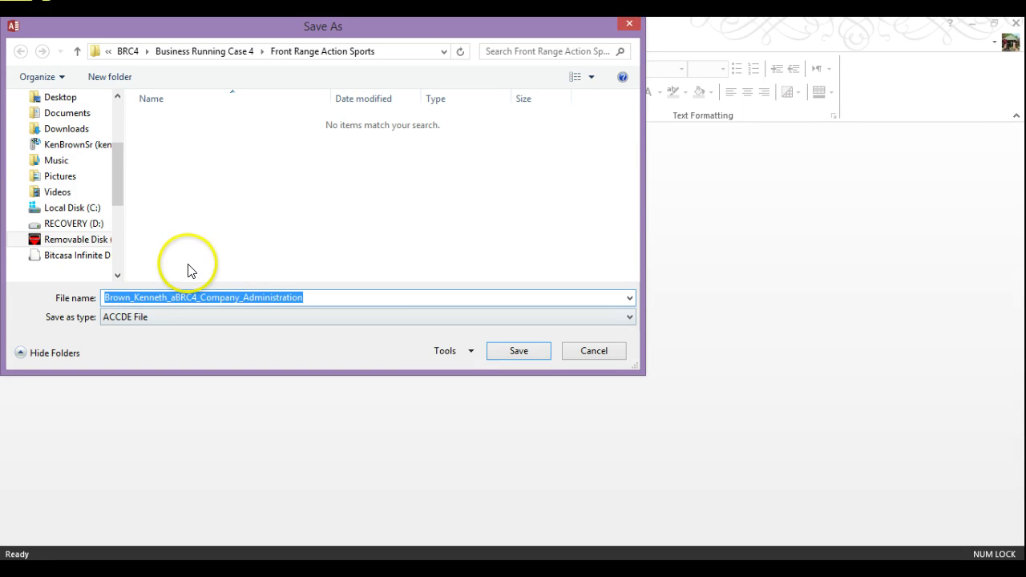
Replace Company_Administration with ACCDE in the file name and try to create the ACCDE file in the Front Range Action Sports folder
left_click(201, 303)
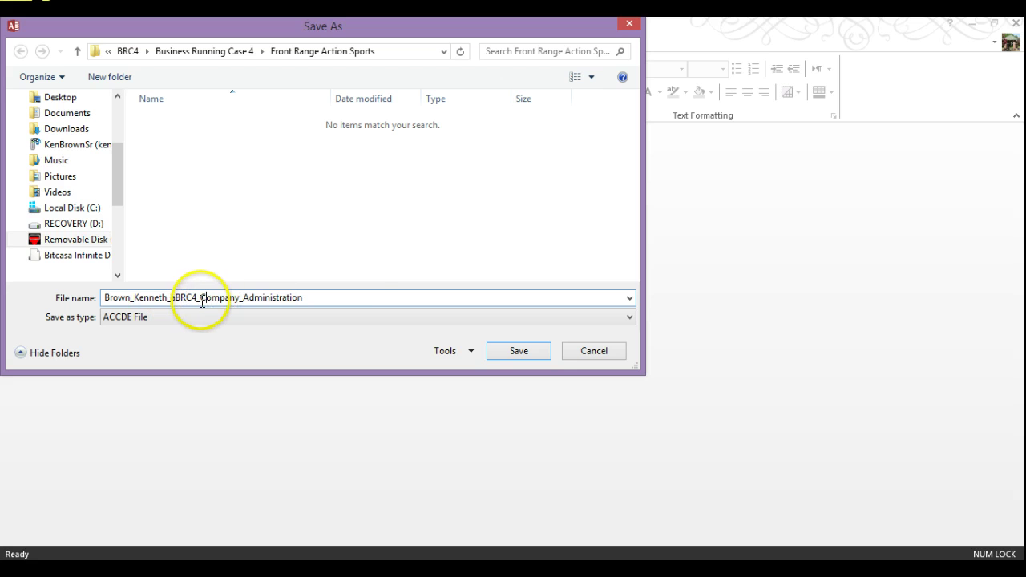
left_click_drag(201, 298, 376, 307)
type("ACCDE")
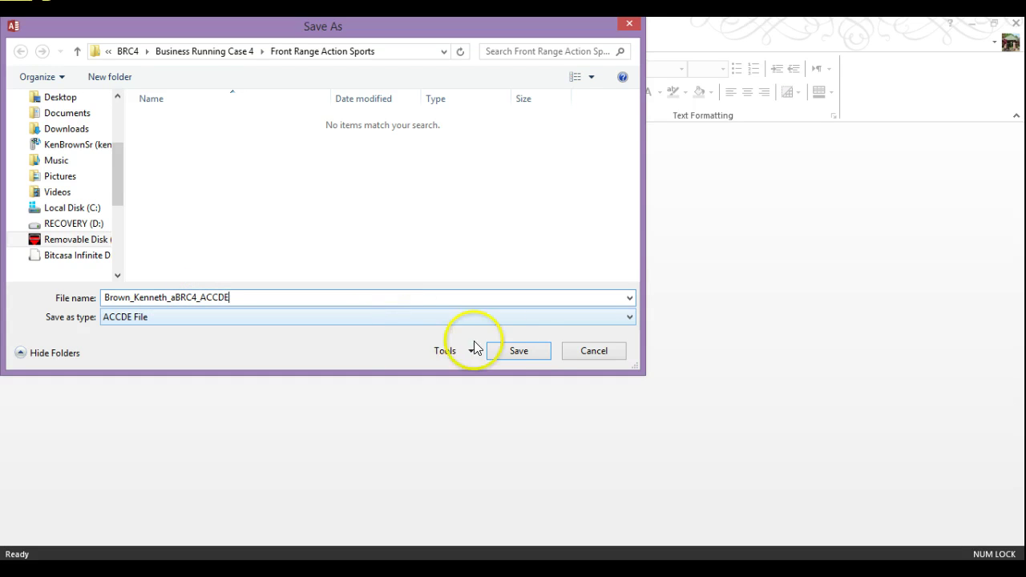
left_click(525, 351)
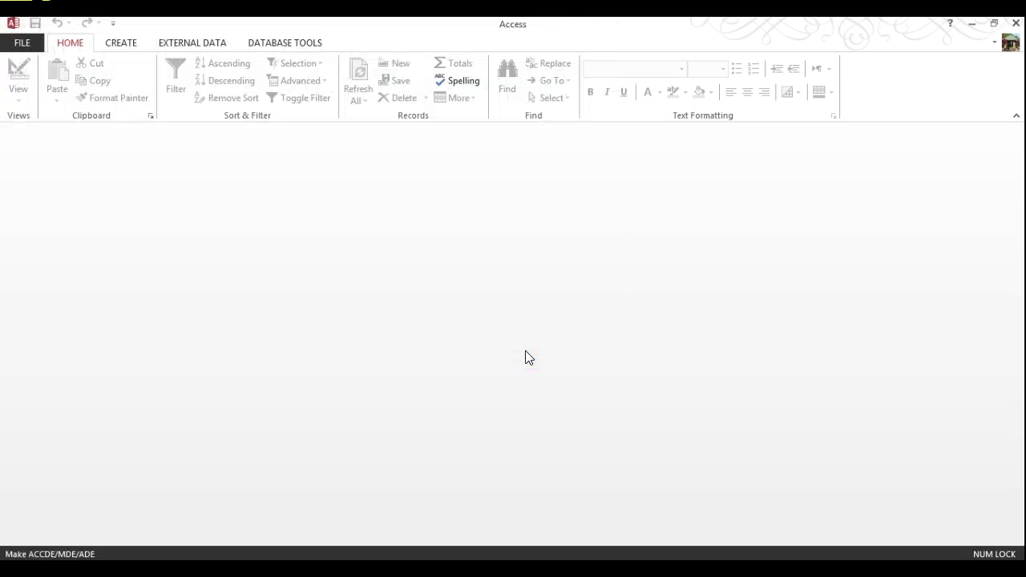
left_click(508, 353)
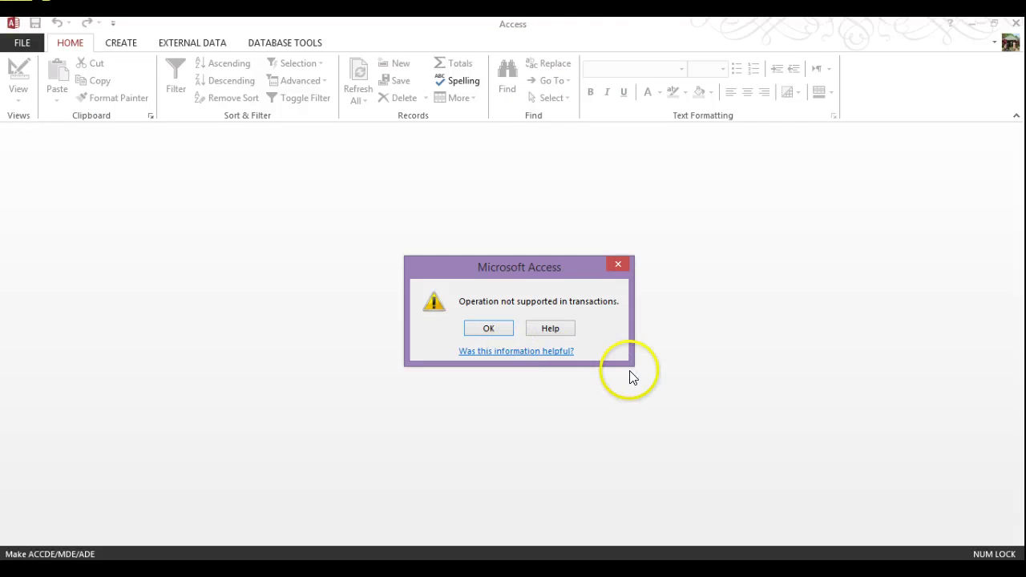
left_click(490, 330)
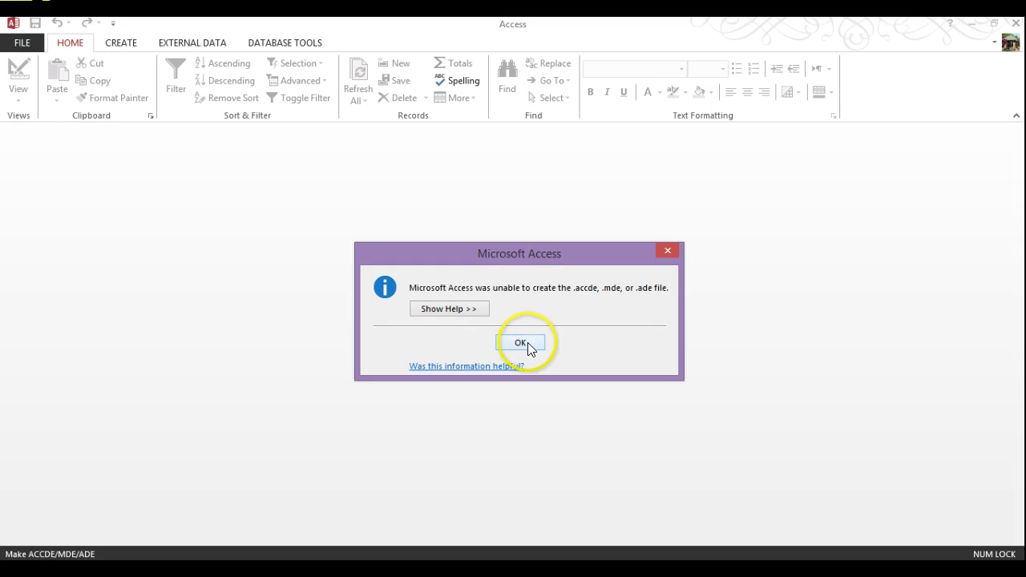
left_click(527, 343)
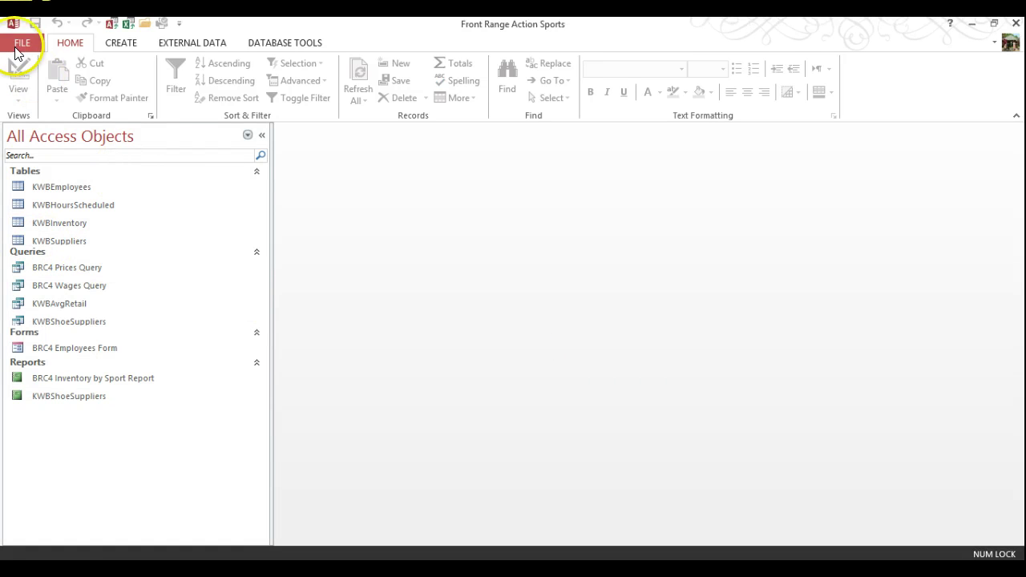
Close the Front Range Action Sports database and exit Access
left_click(20, 41)
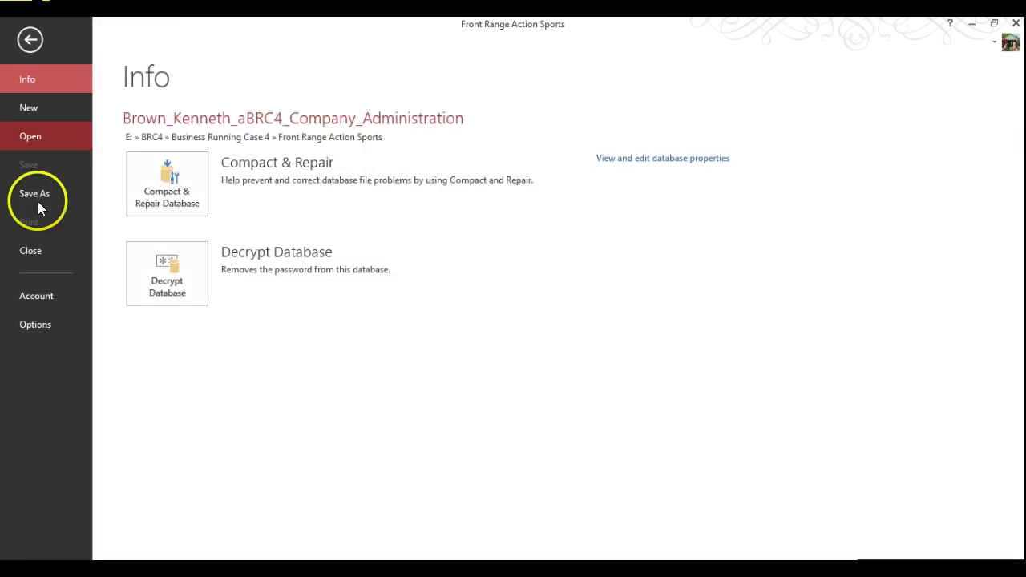
left_click(32, 253)
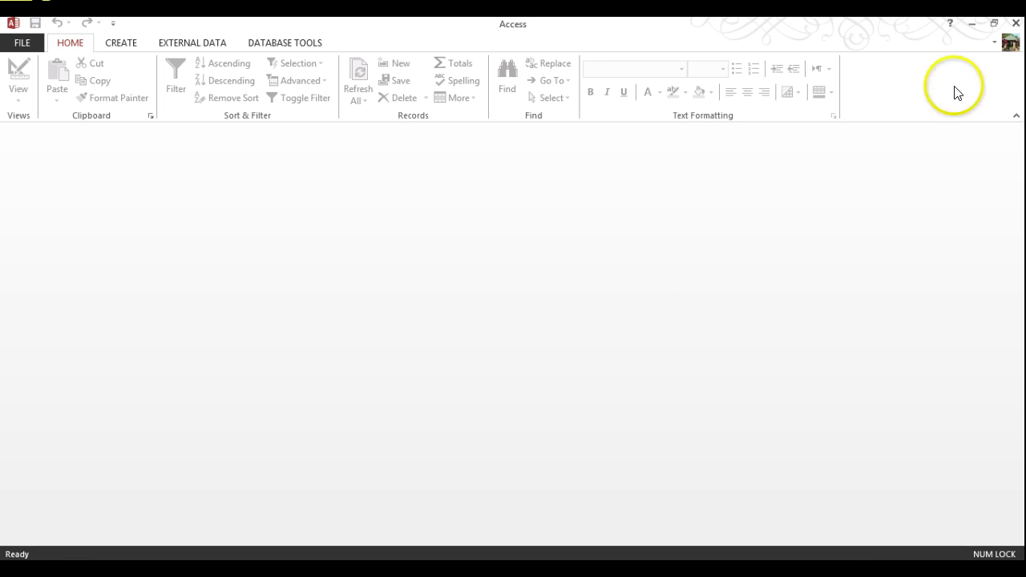
left_click(1011, 24)
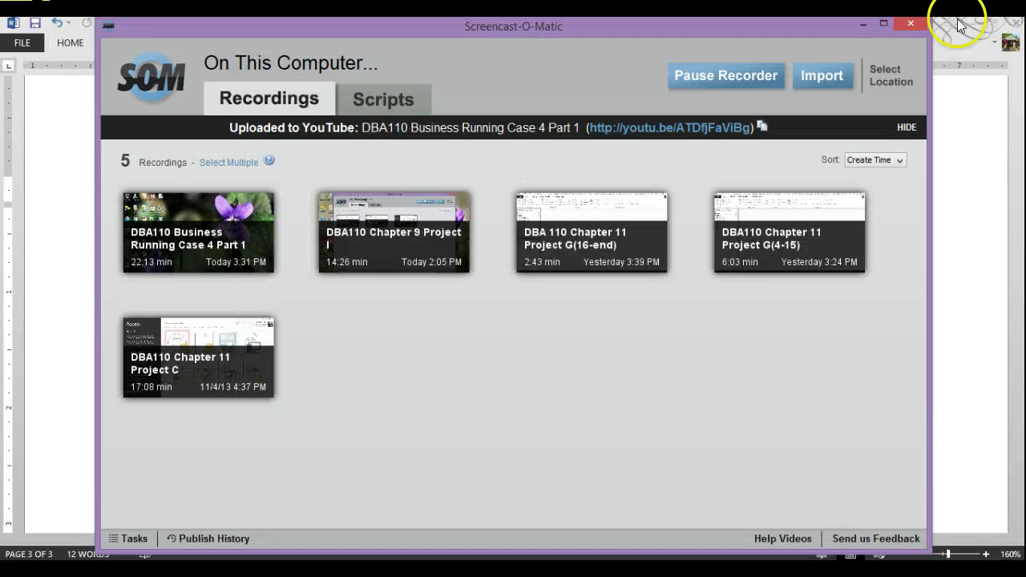
Switch to the Word screens document, insert a page break after the last screenshot, and add an empty paragraph on the new page
left_click(973, 314)
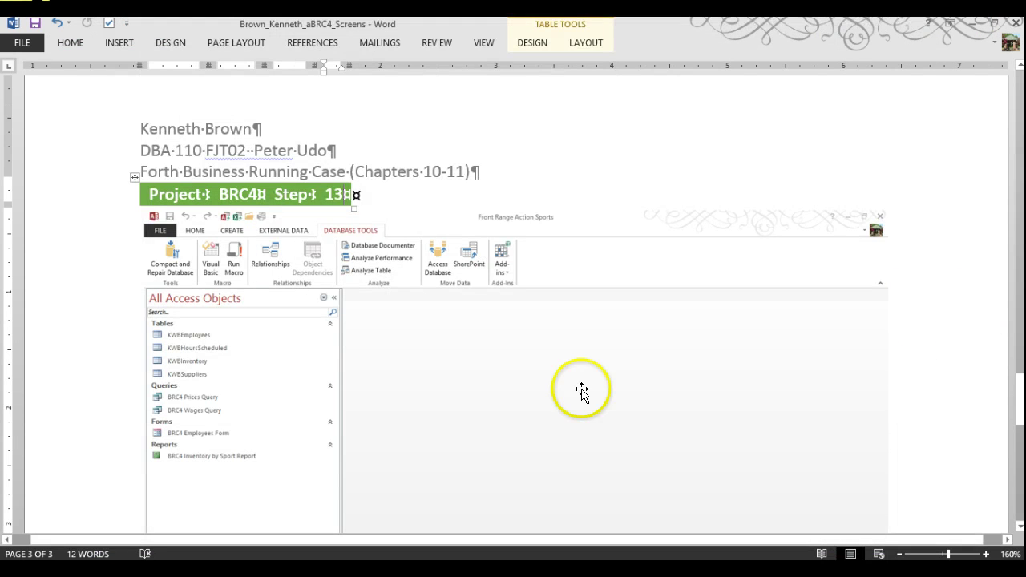
scroll(600, 362, "down", 10)
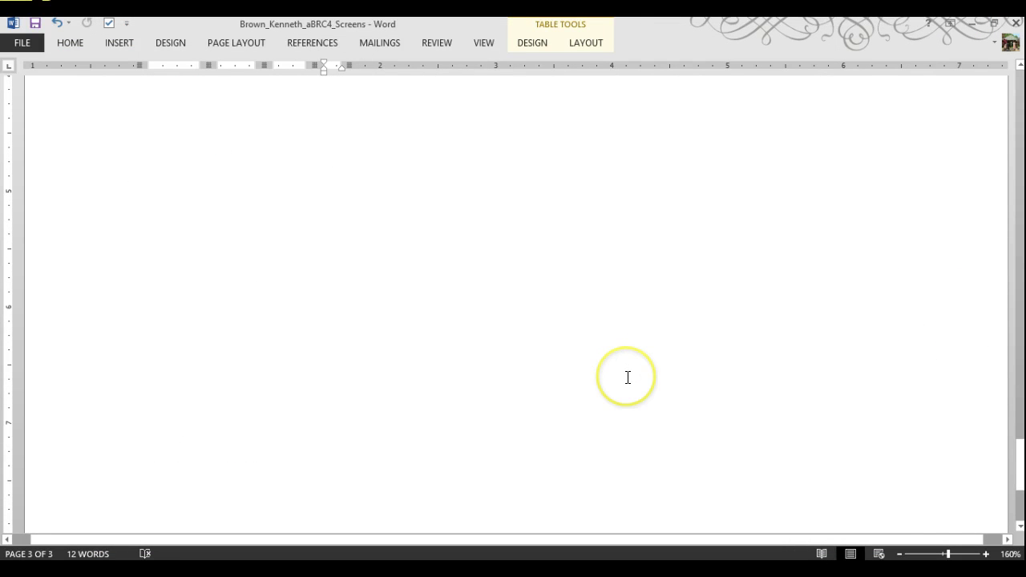
scroll(630, 370, "up", 5)
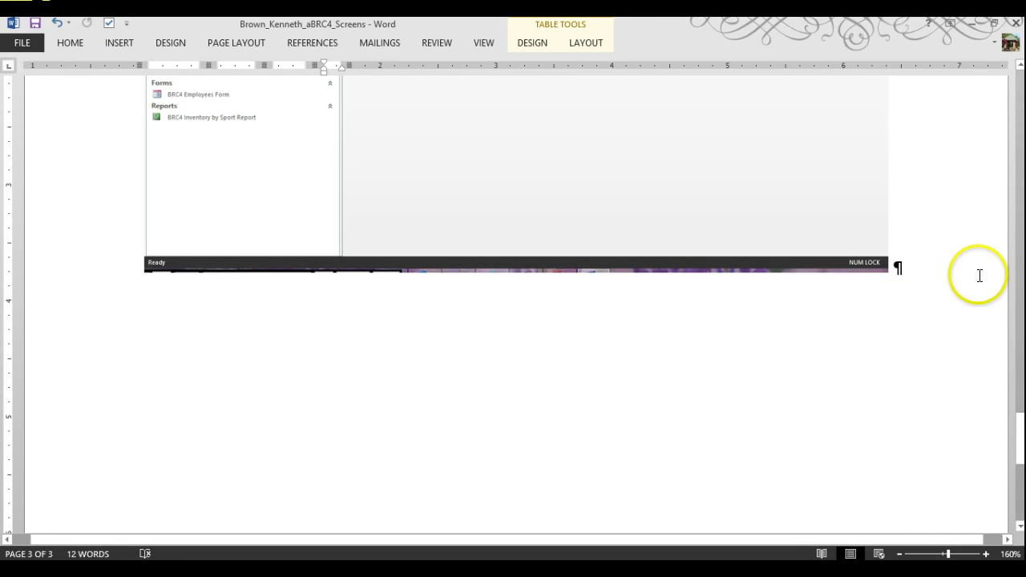
left_click(899, 270)
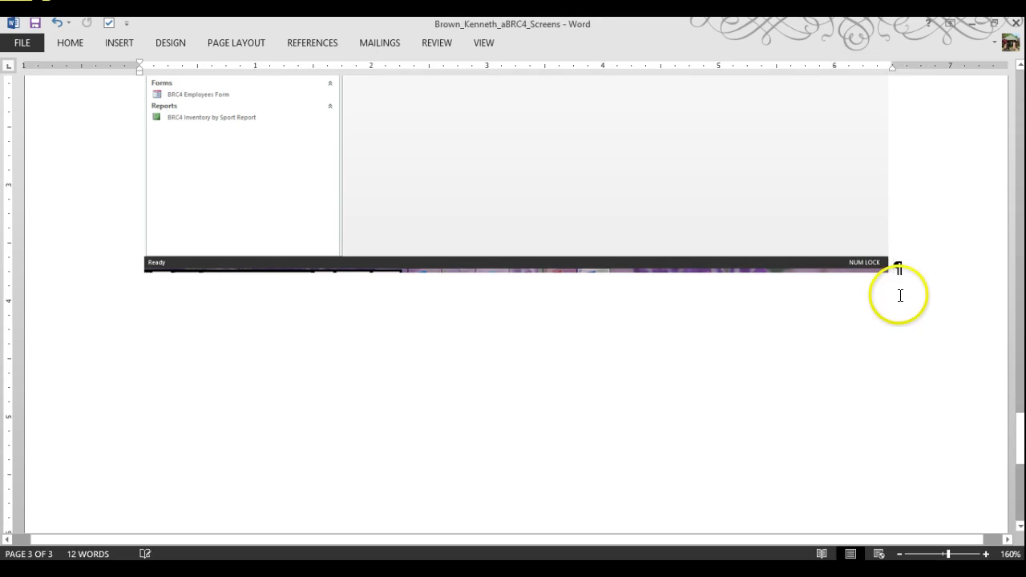
key("ctrl+Return")
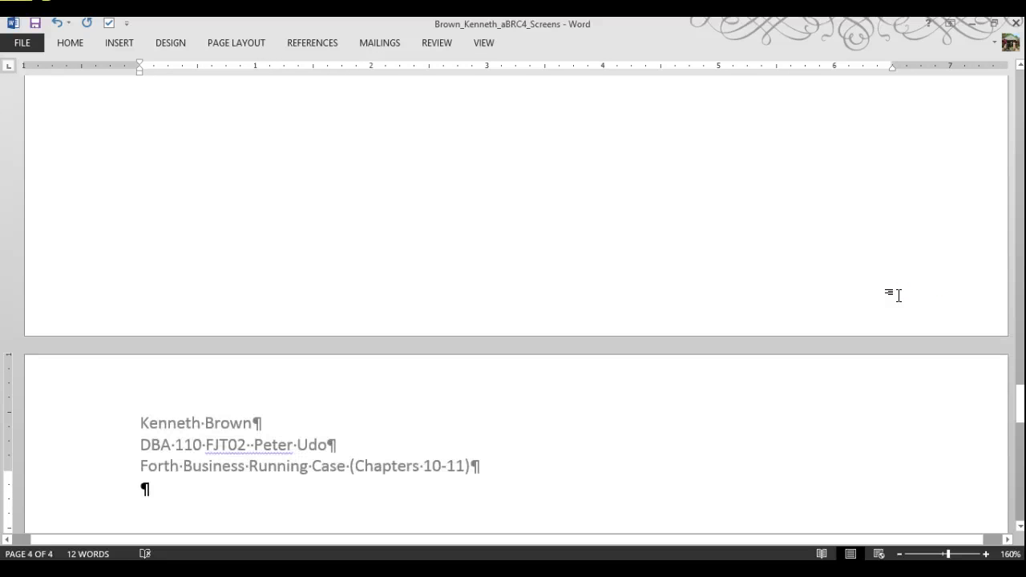
left_click(927, 401)
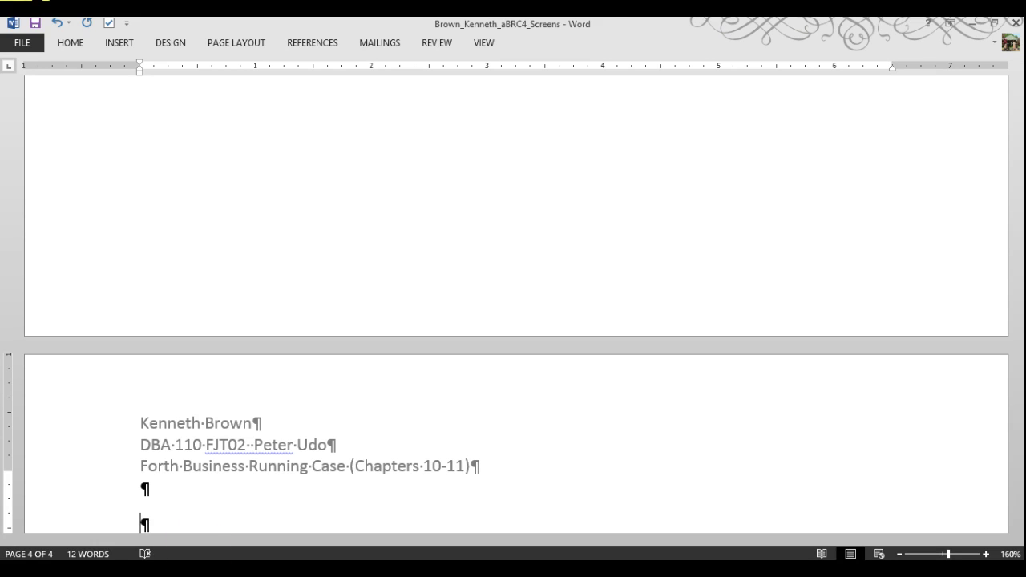
Switch to File Explorer and open BRC4 > Business Running Case 4 > Front Range Action Sports
left_click(140, 561)
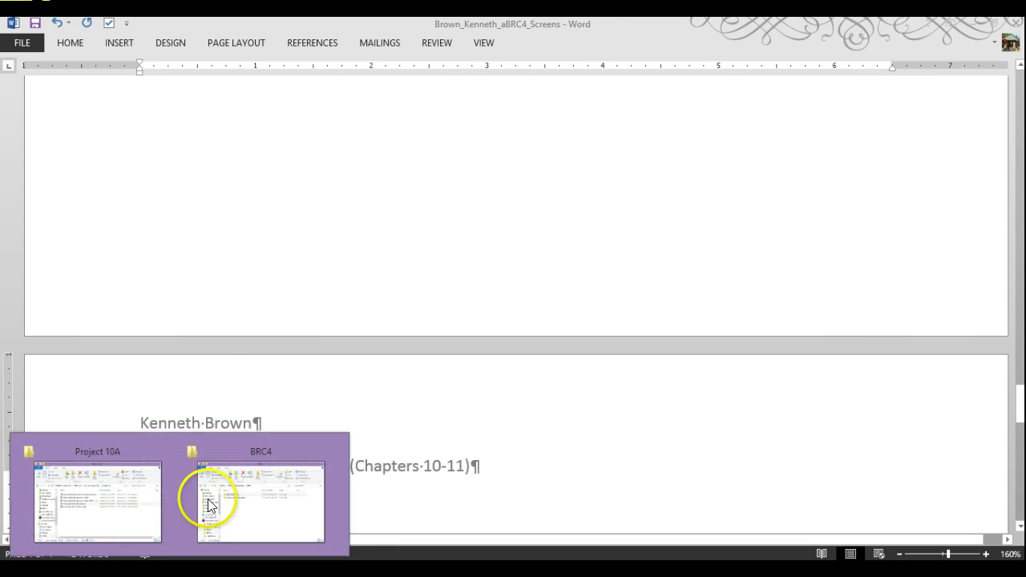
left_click(208, 503)
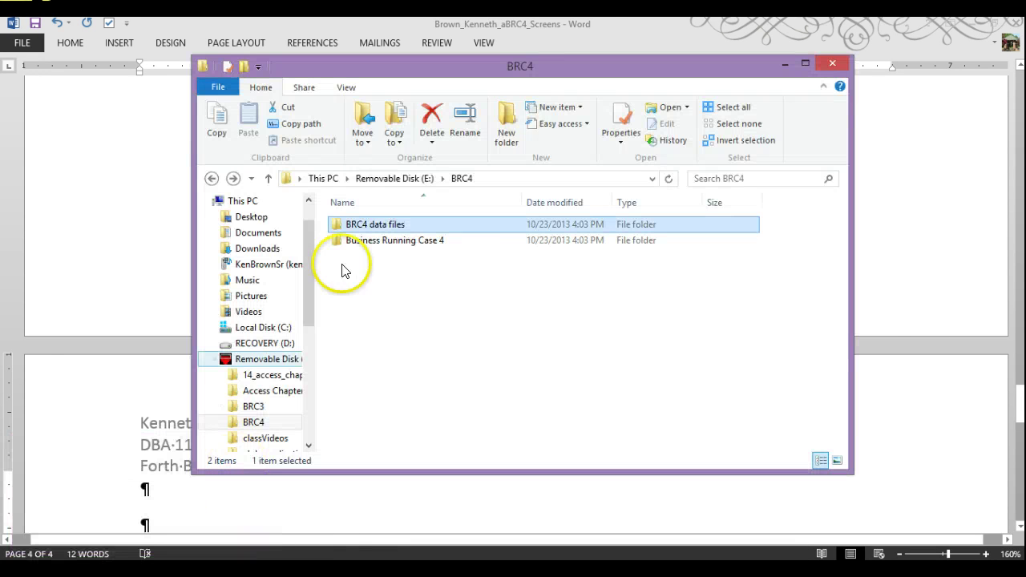
double_click(408, 242)
double_click(415, 227)
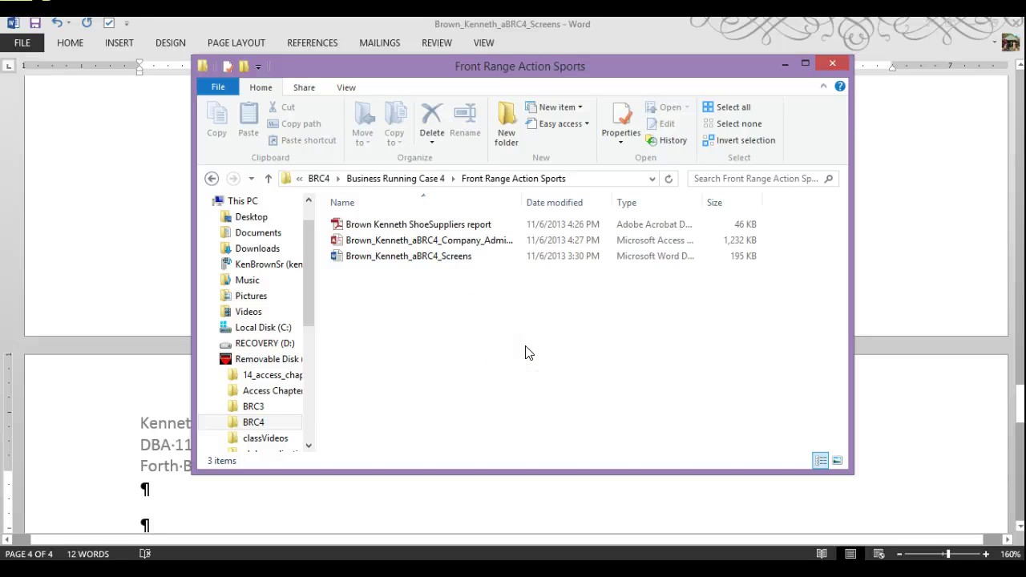
Maximize the folder window and fit the Name and Type columns to their contents to review the saved files
double_click(481, 67)
double_click(325, 156)
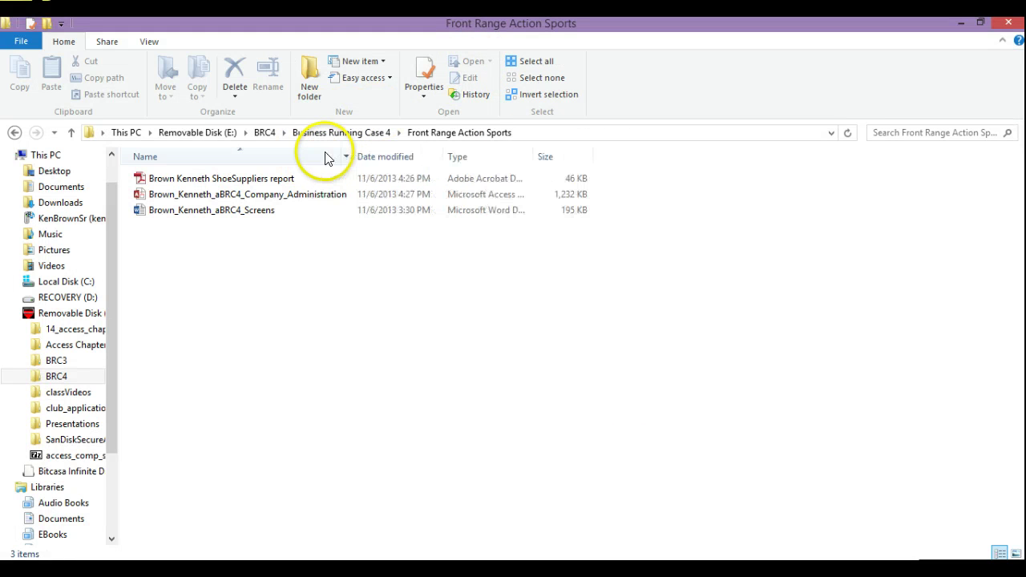
double_click(533, 156)
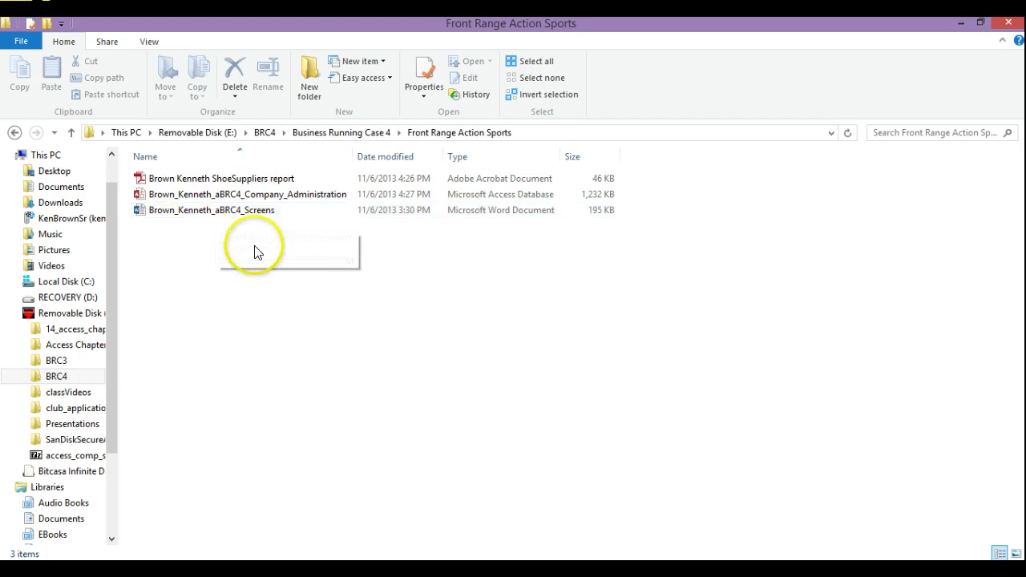
left_click(216, 196)
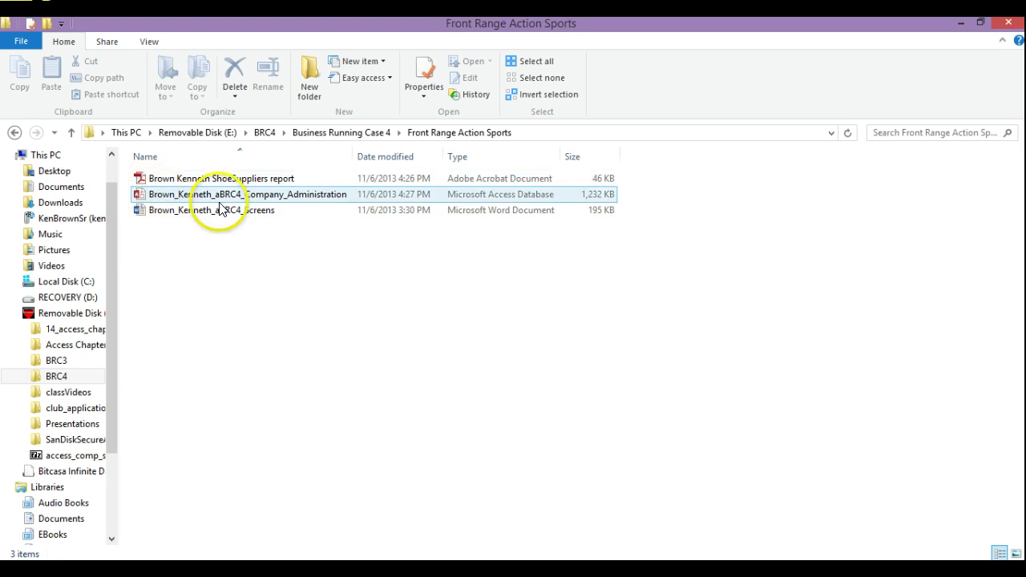
left_click(297, 234)
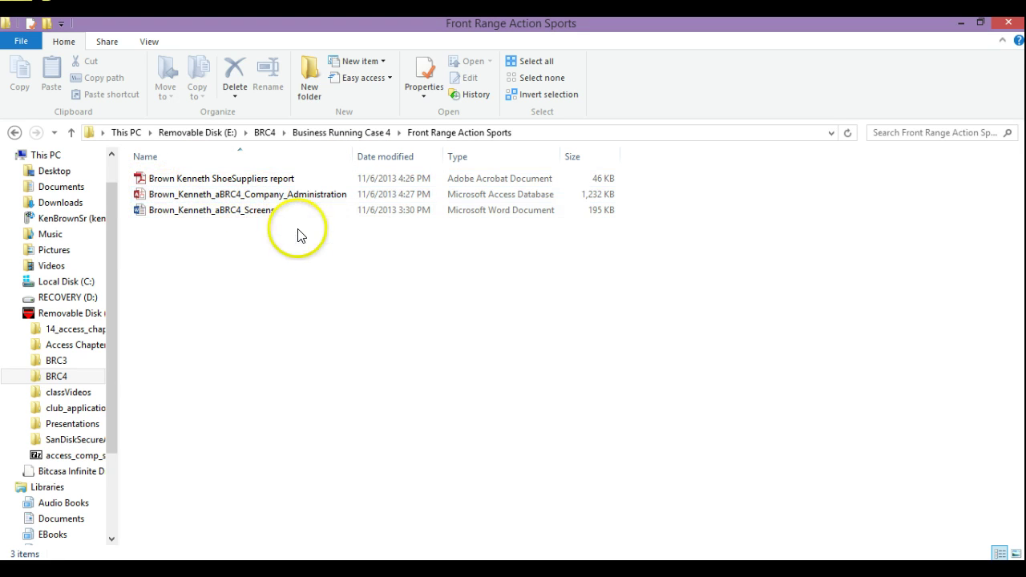
left_click(483, 213)
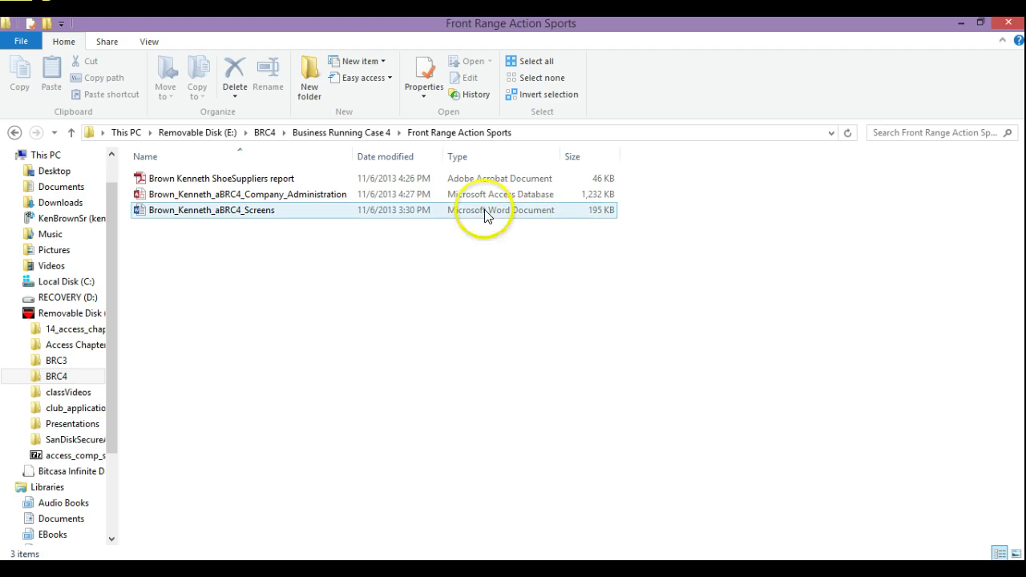
left_click(451, 280)
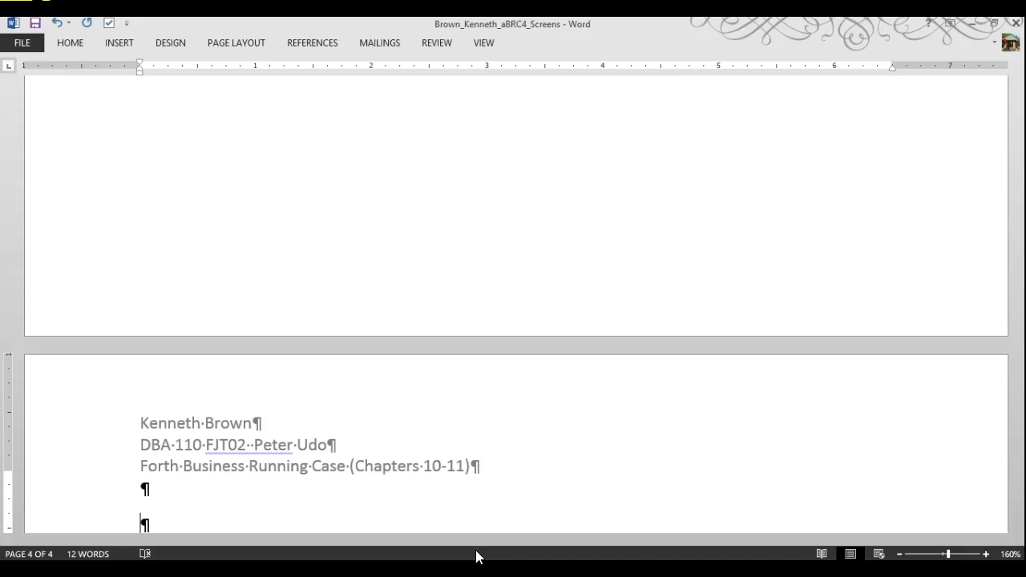
left_click(470, 525)
left_click(483, 551)
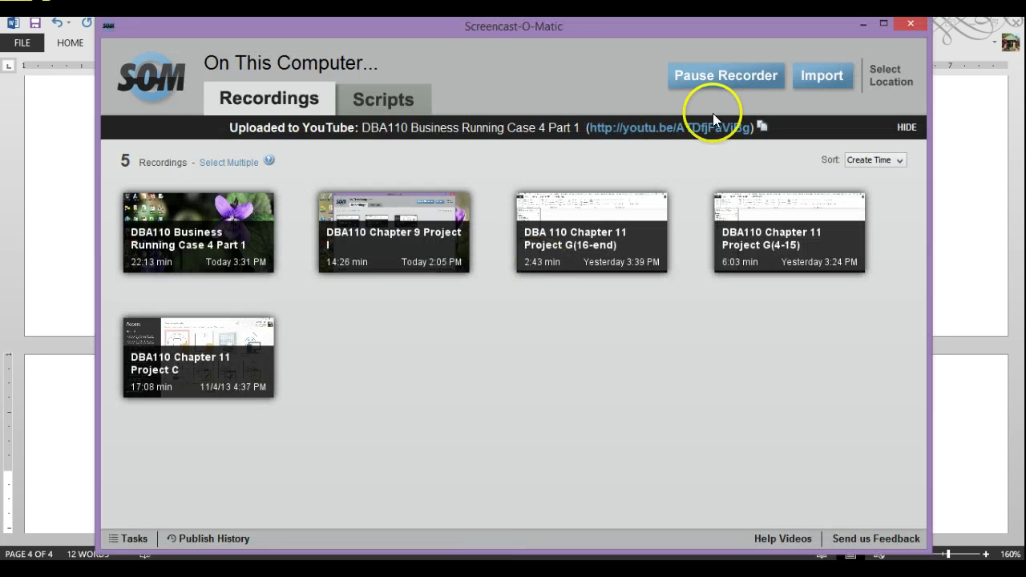